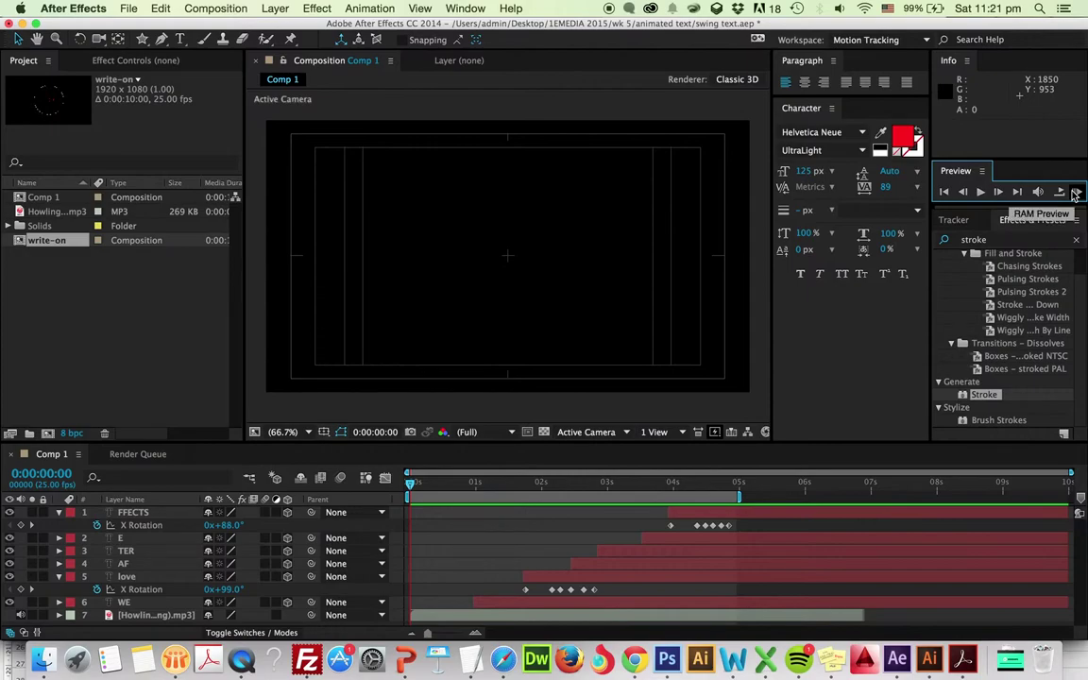
- Extend the end of Comp 1's work area to 0:00:06:12 and play a RAM preview of the text animation
click(1075, 193)
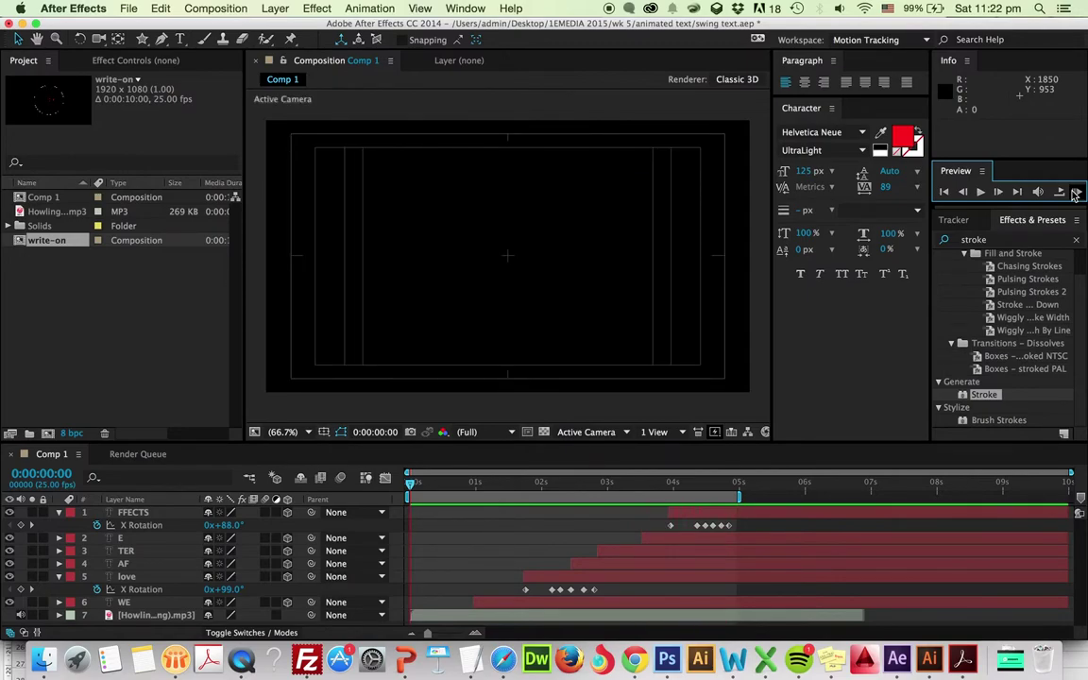
drag(740, 496, 841, 499)
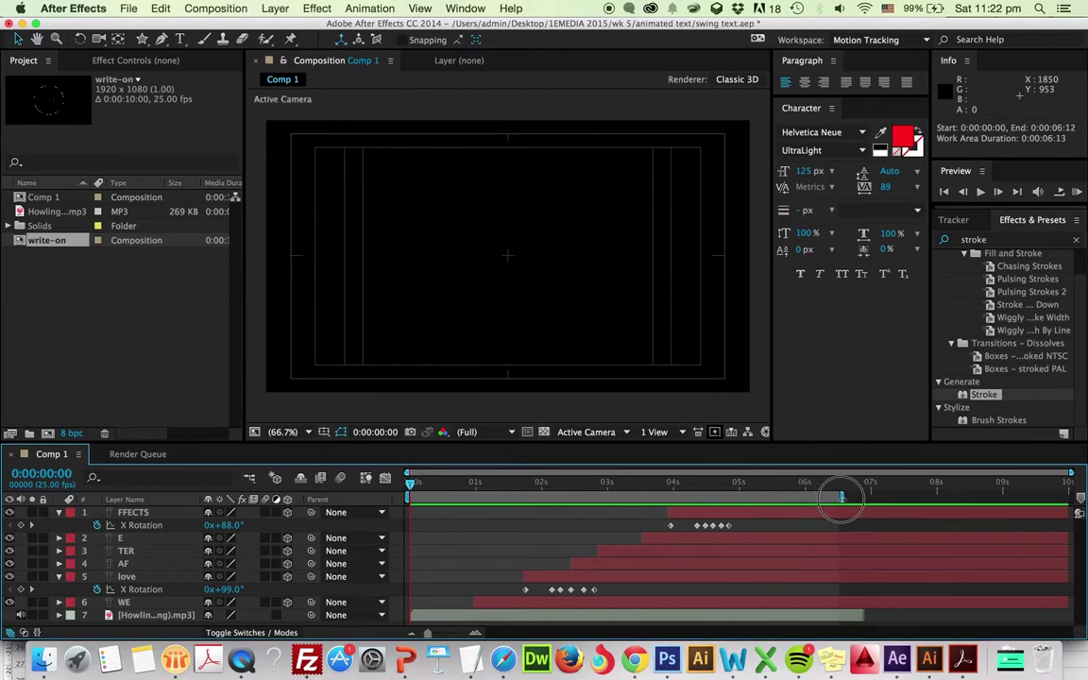
click(1078, 192)
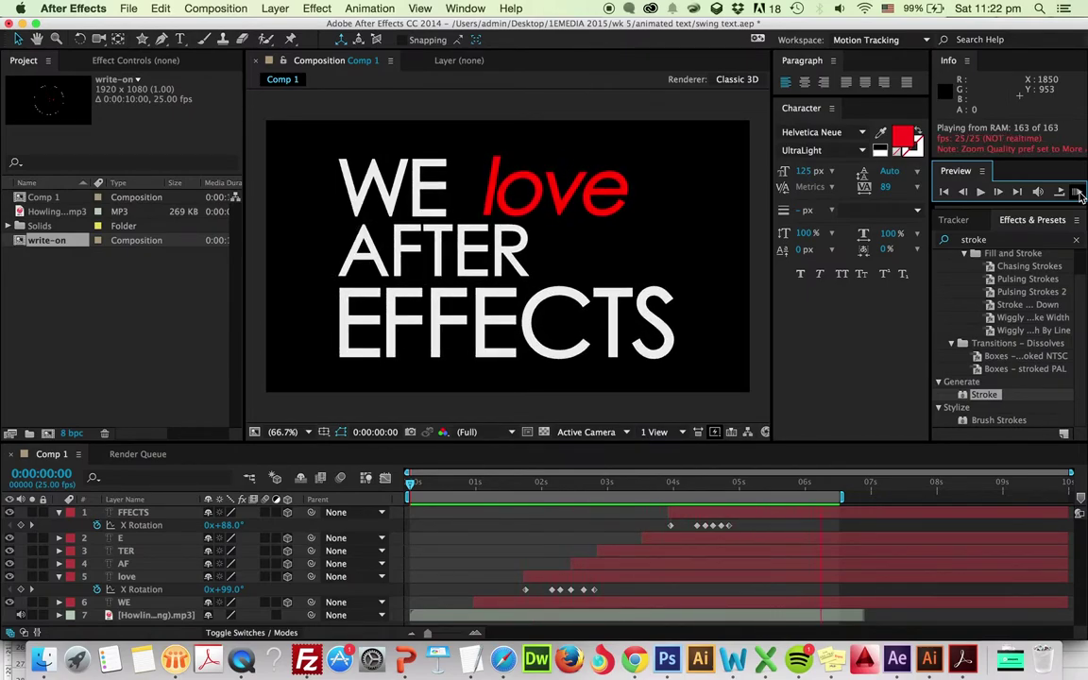
click(1078, 192)
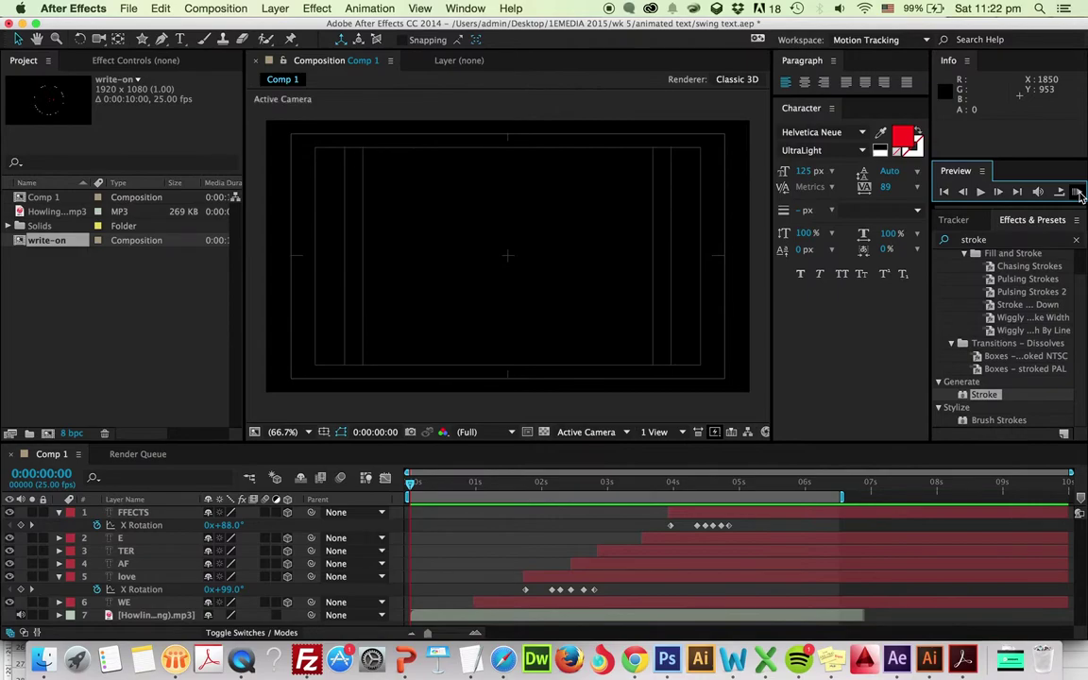
- Scrub through Comp 1 and play it from about one second to examine how each word swings in
drag(410, 482, 644, 479)
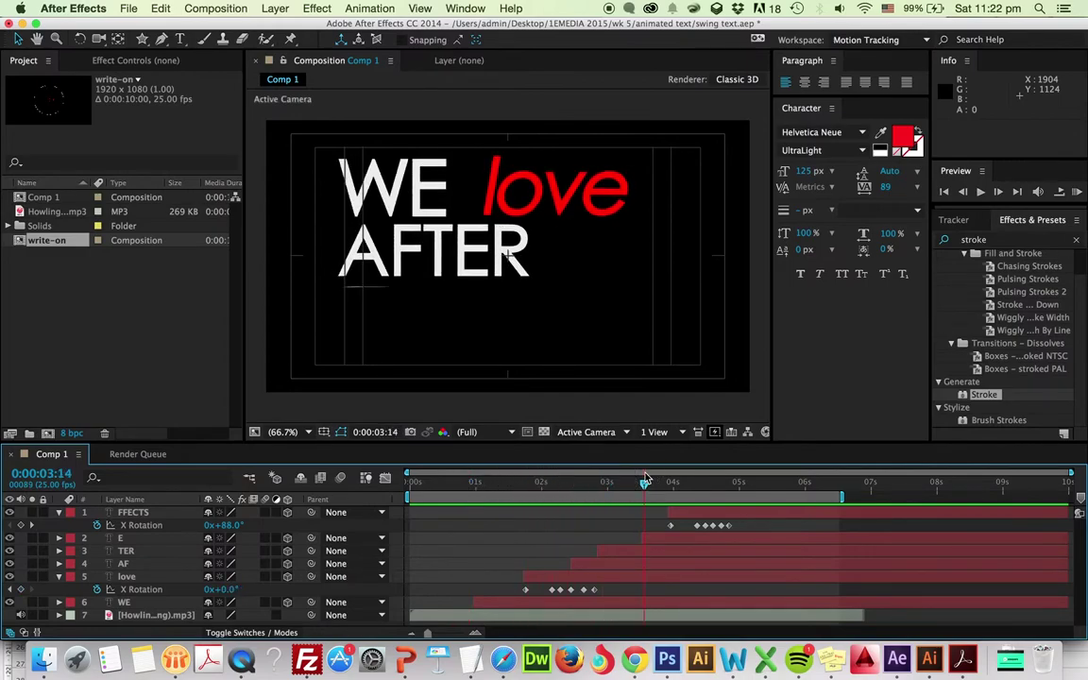
drag(645, 480, 617, 485)
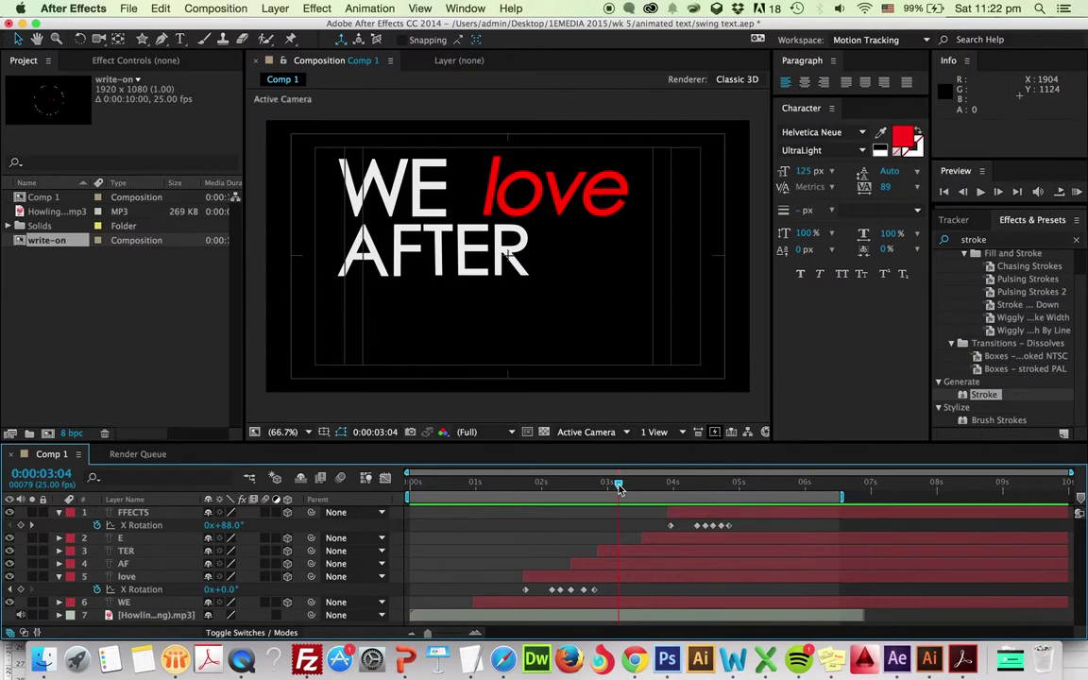
drag(619, 488, 563, 486)
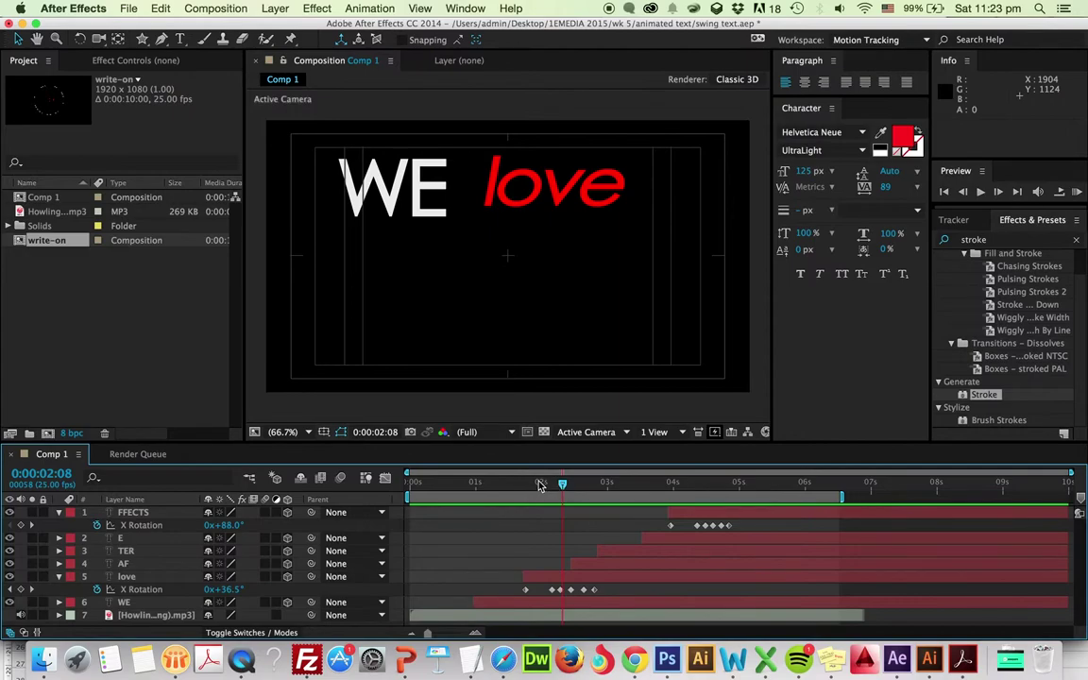
mouse_move(571, 486)
mouse_down()
mouse_move(551, 486)
mouse_move(584, 491)
mouse_up()
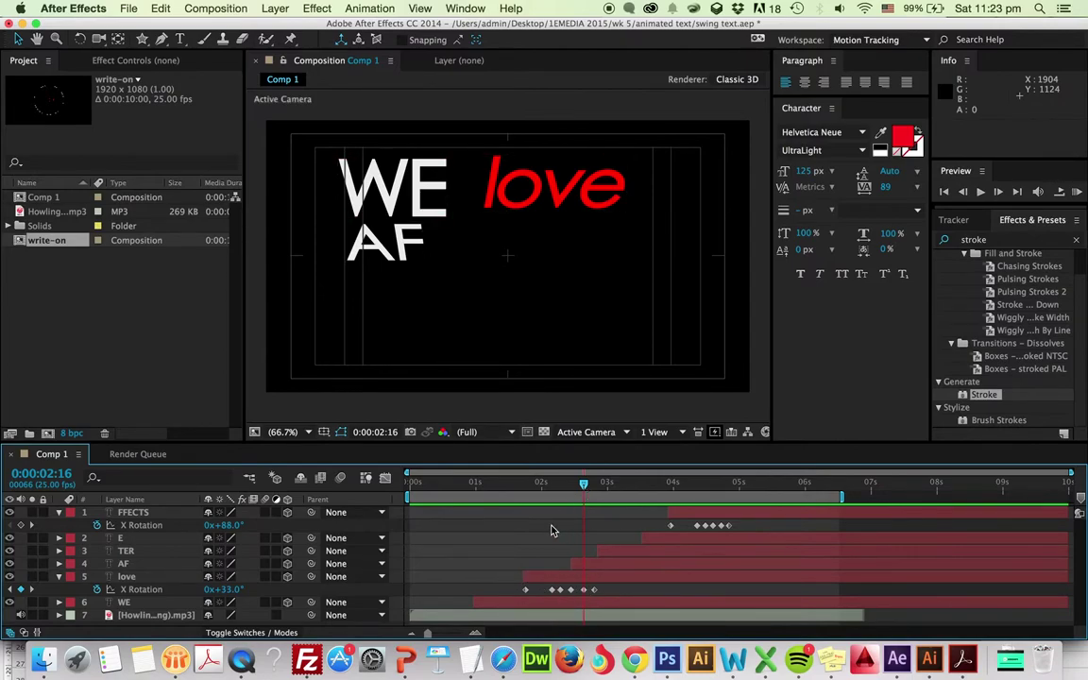
click(480, 484)
key(space)
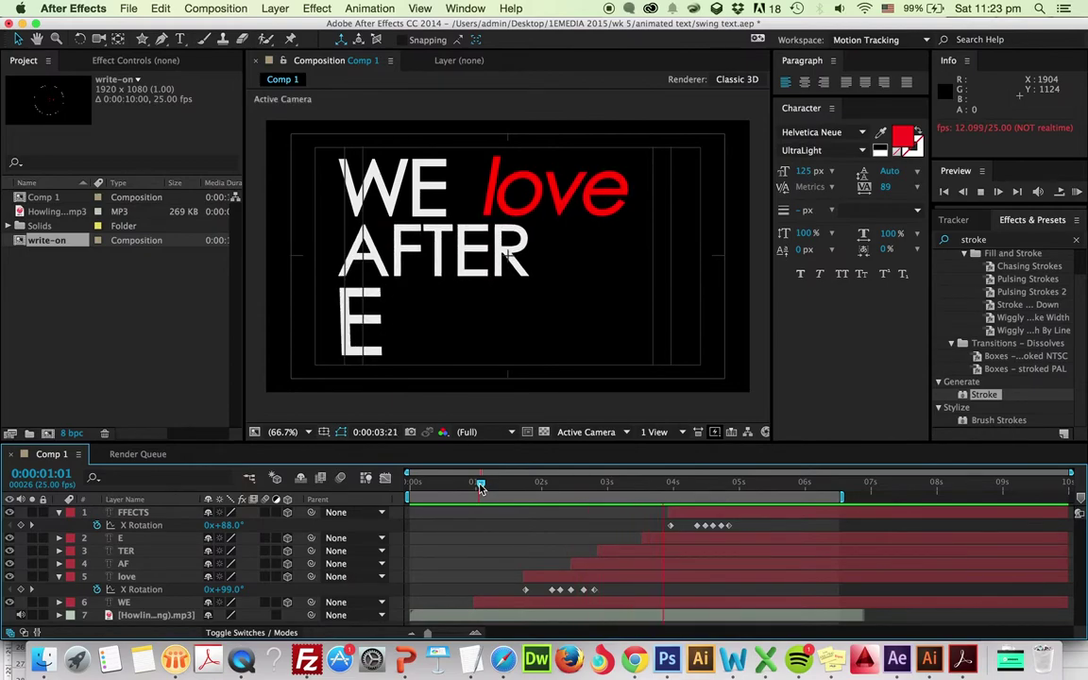
key(space)
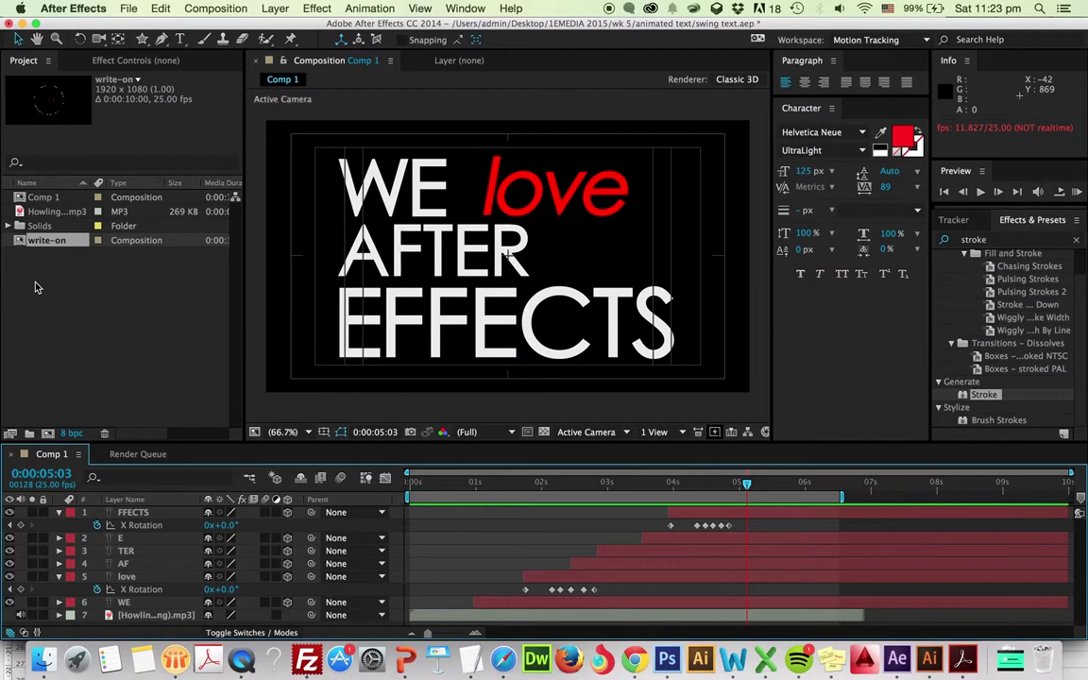
- Create a new HDTV 1080 25 composition named weloveAE with a duration of 0:00:07:00
click(57, 214)
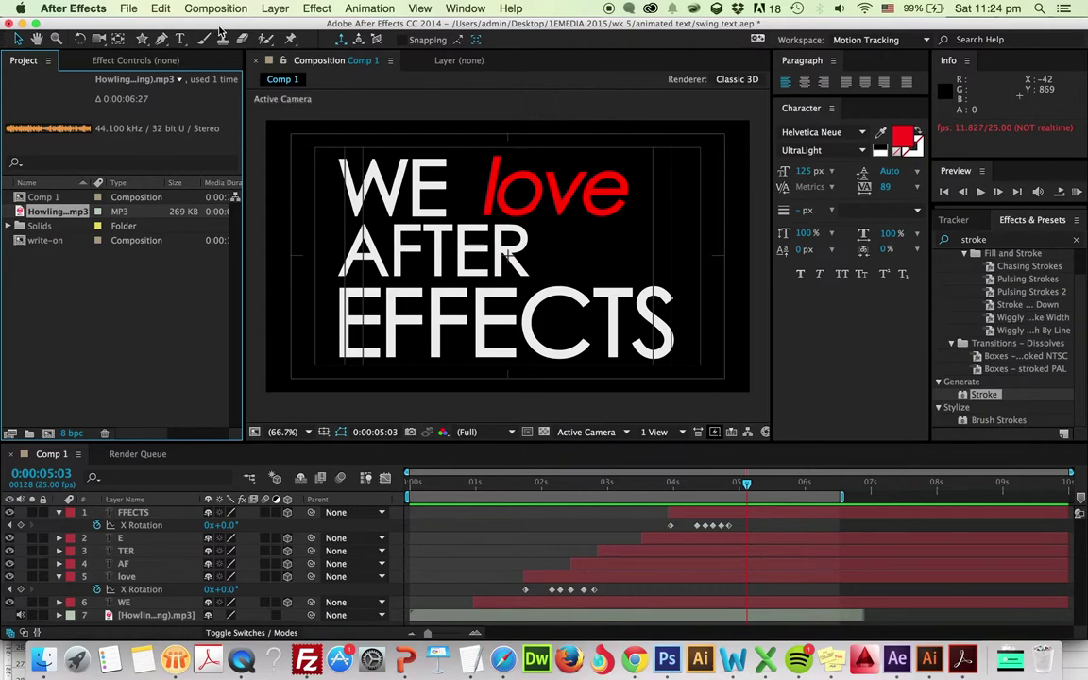
click(194, 8)
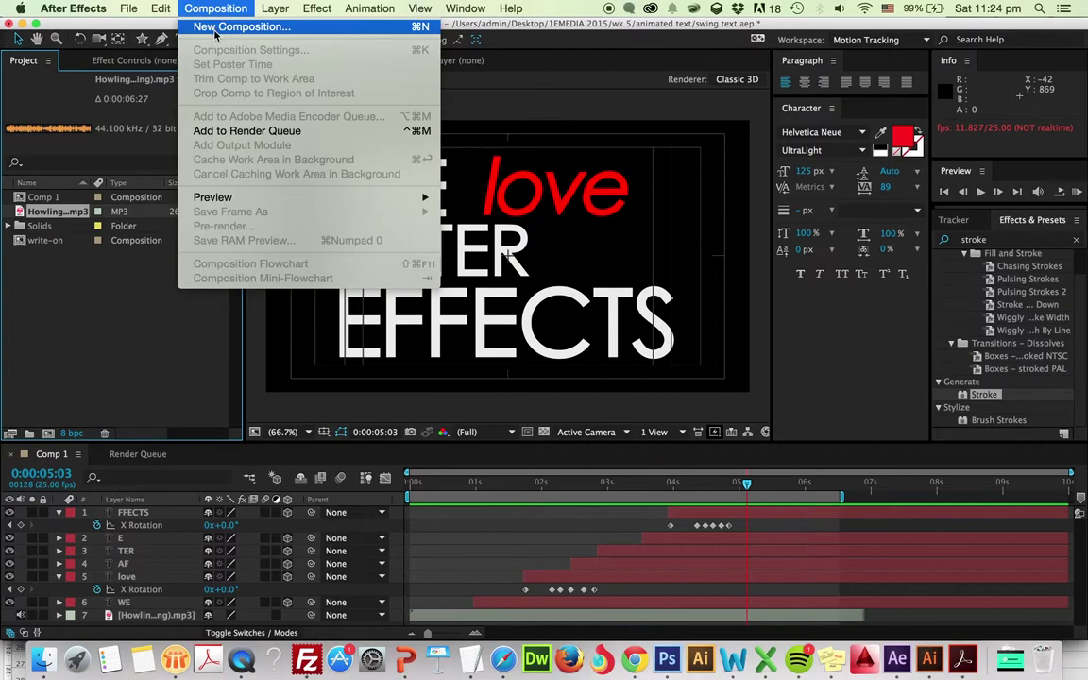
click(215, 35)
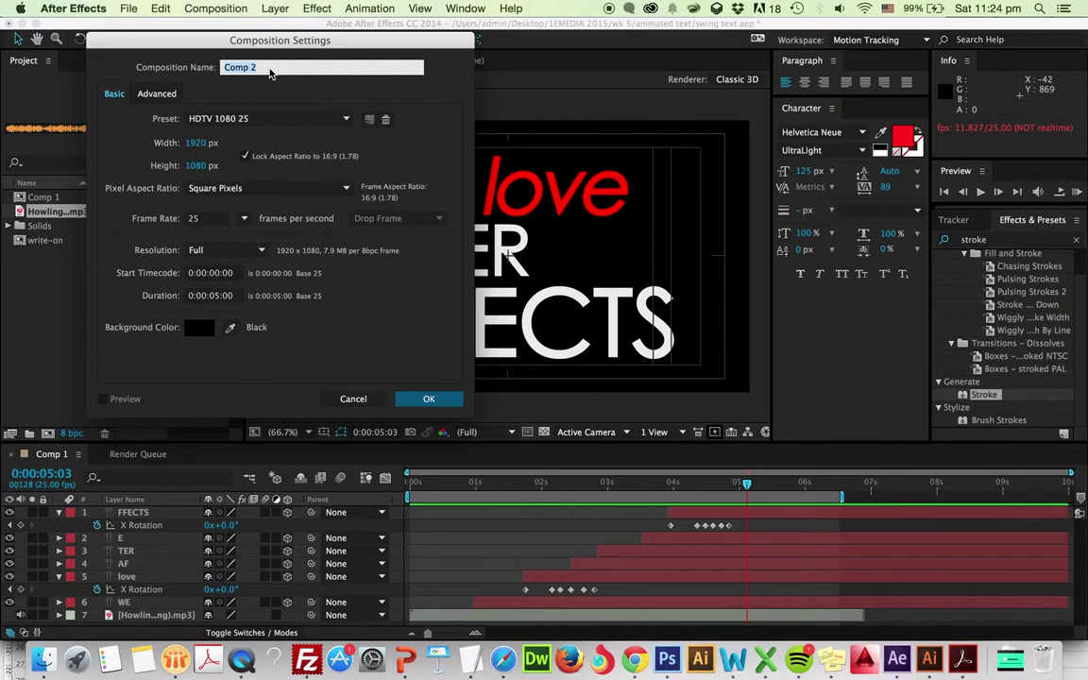
text(weloveAE)
click(215, 296)
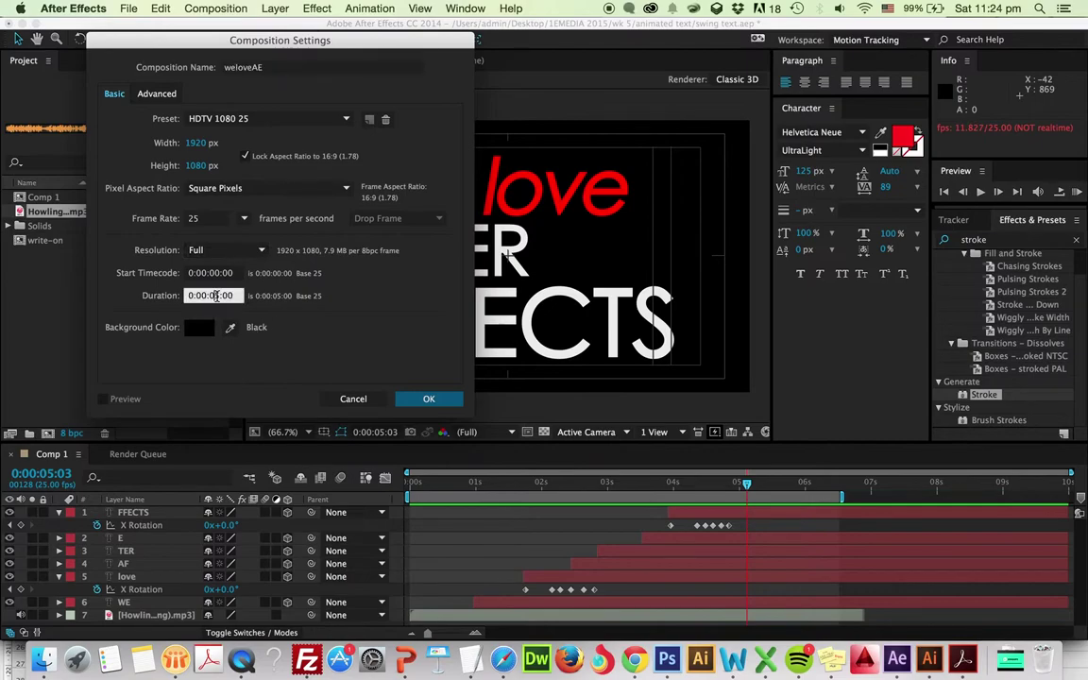
key(BackSpace)
text(7)
click(422, 398)
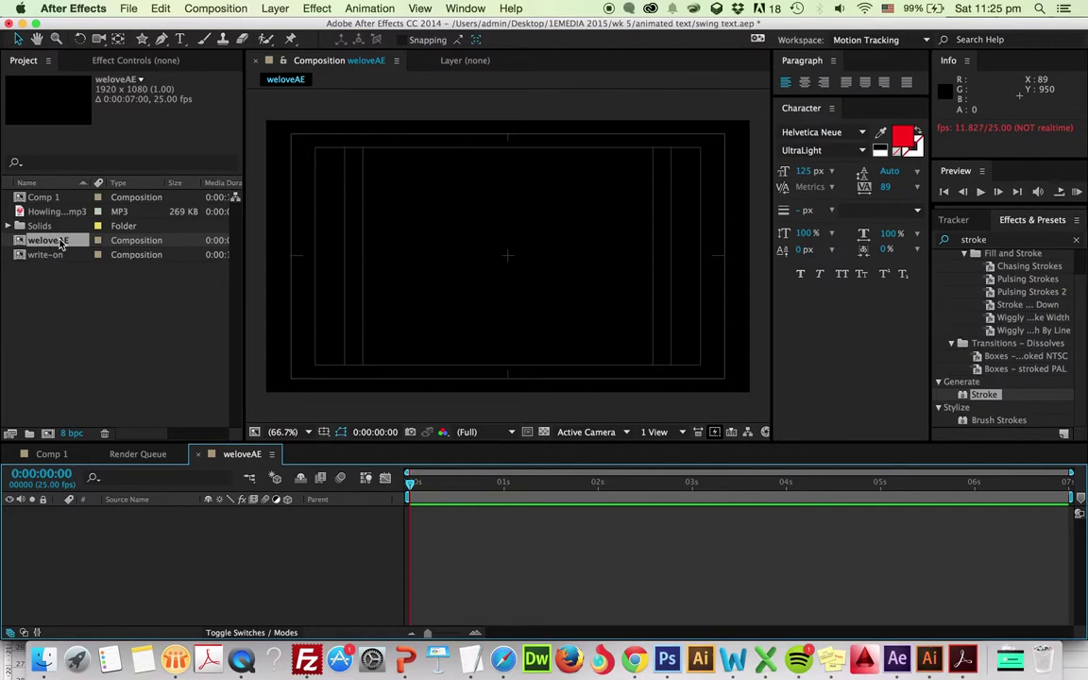
- Add the Howling_(Sting).mp3 audio to the weloveAE timeline and reveal its waveform
click(41, 213)
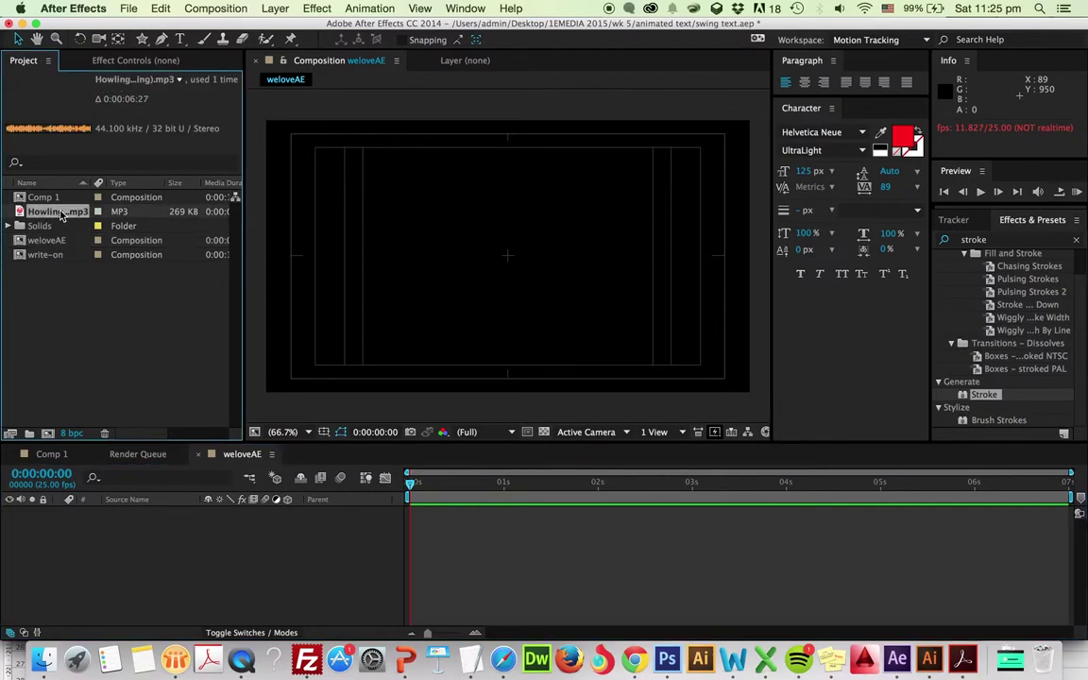
click(18, 214)
drag(19, 213, 90, 554)
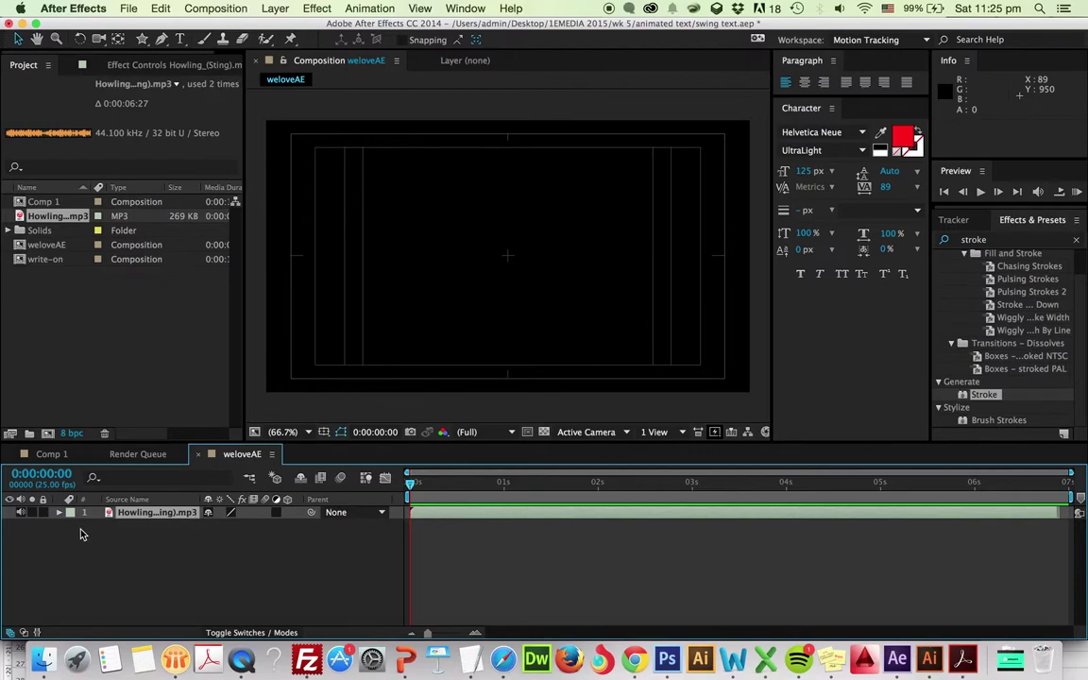
click(58, 513)
click(71, 526)
click(84, 552)
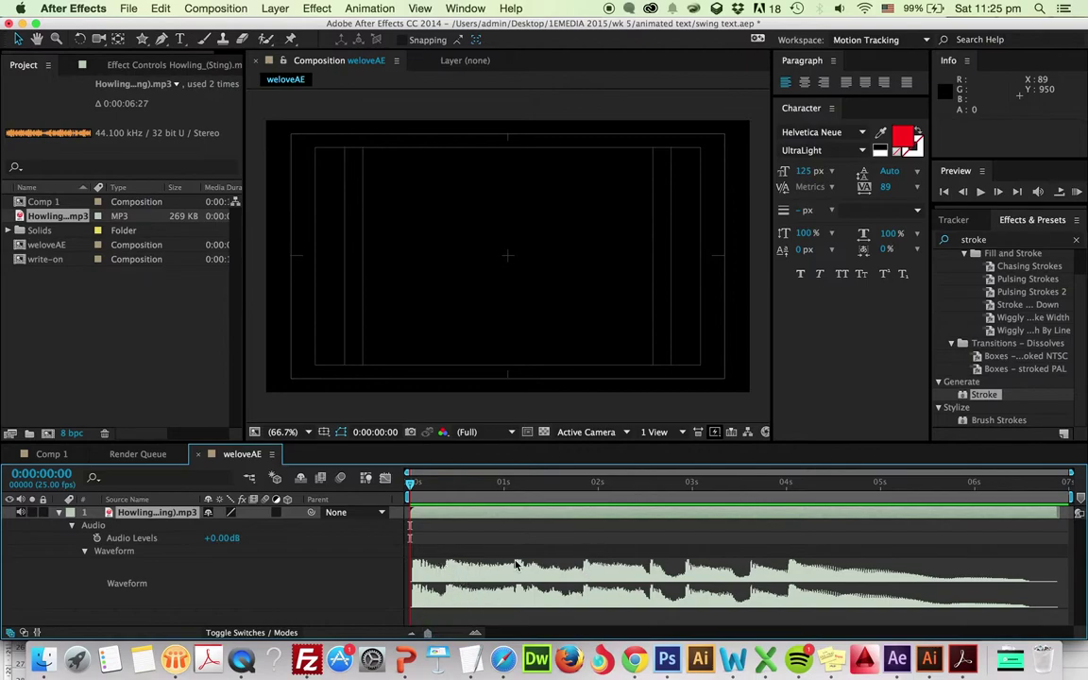
- Play the weloveAE composition from the start with a RAM preview to listen to the beats against the waveform
key(space)
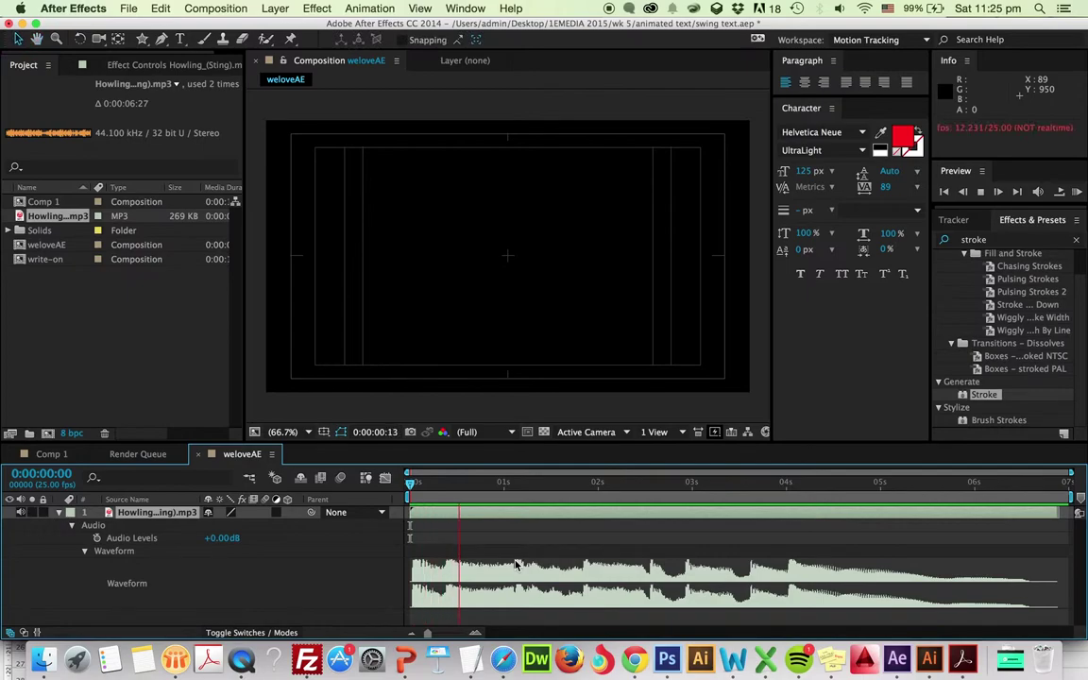
key(space)
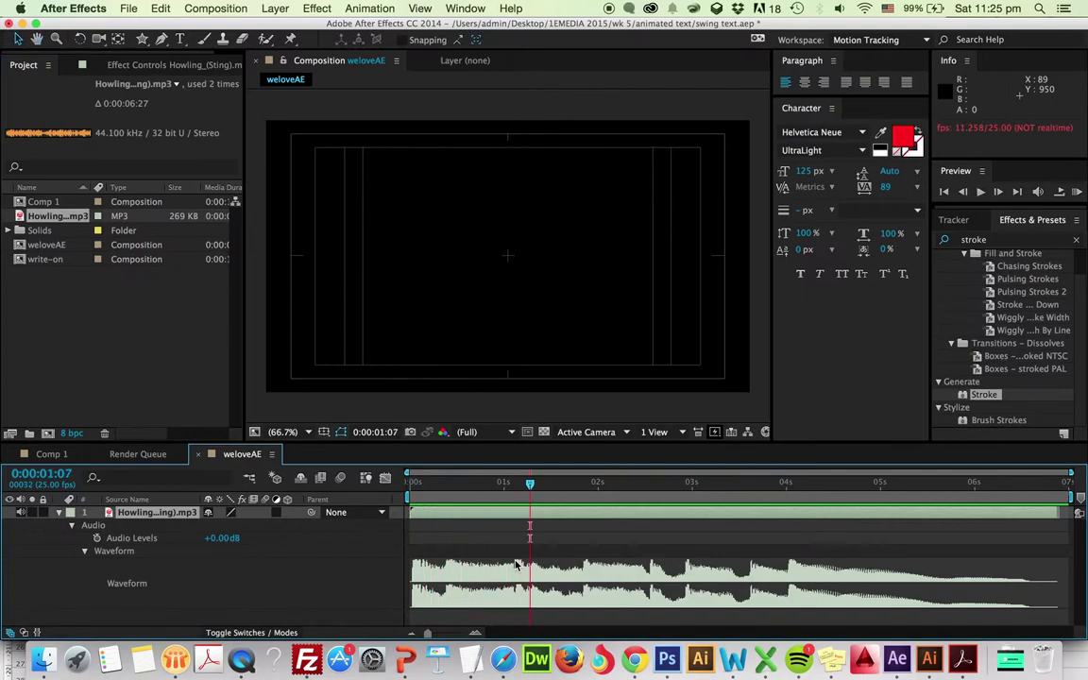
key(Home)
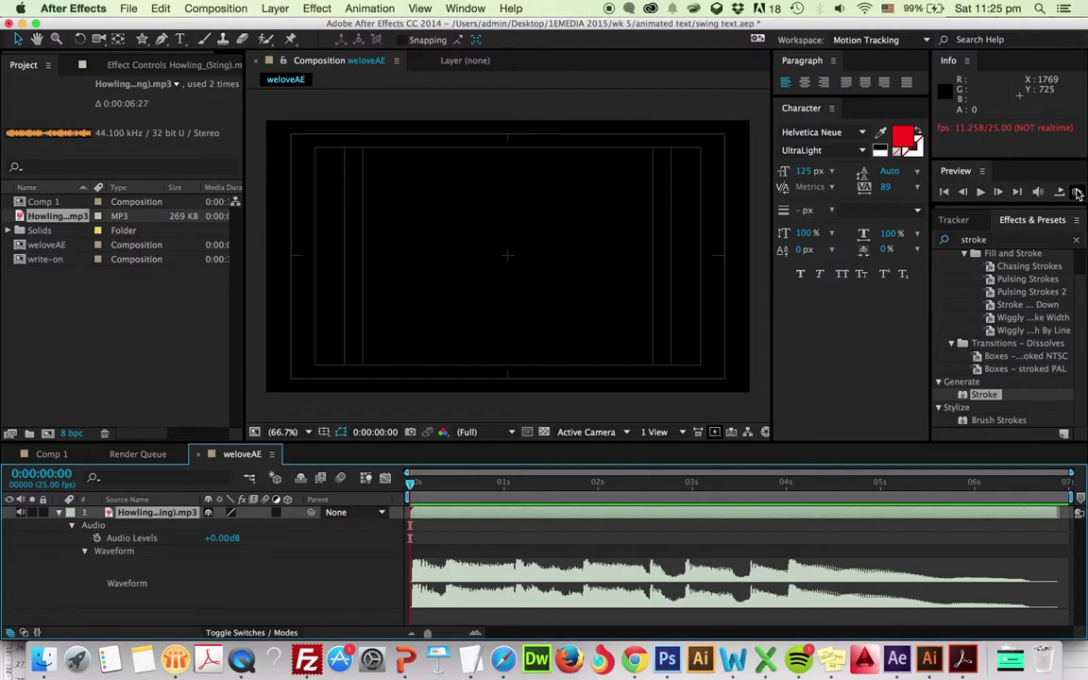
click(1078, 193)
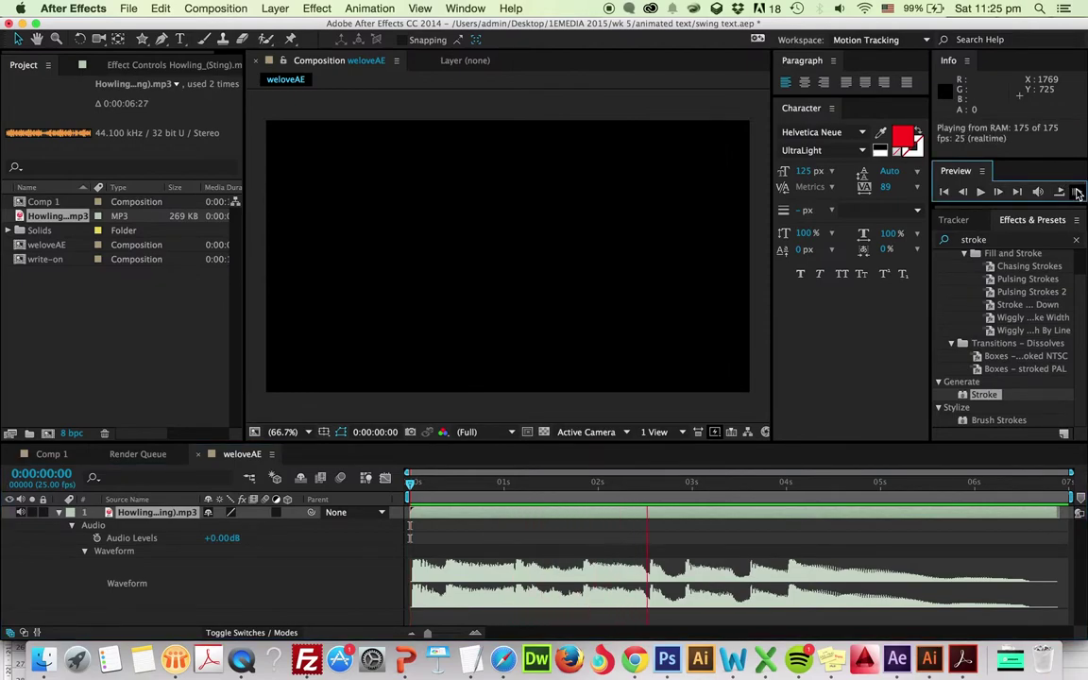
click(1079, 192)
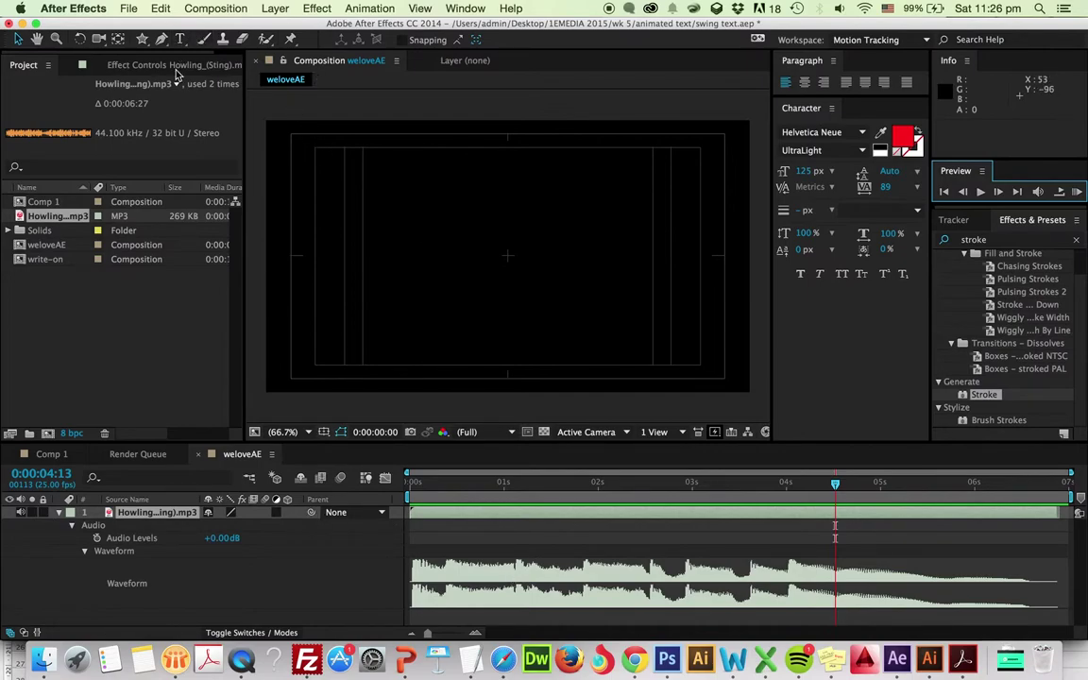
- Add a text layer reading "WE" in the upper part of the weloveAE frame
click(112, 514)
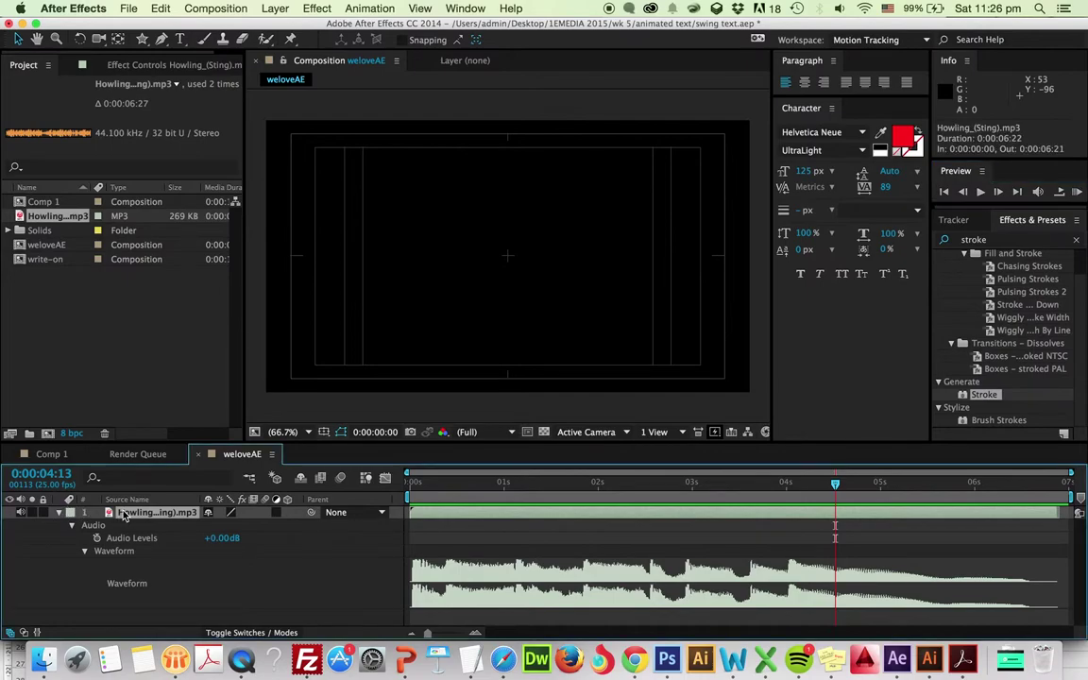
click(181, 39)
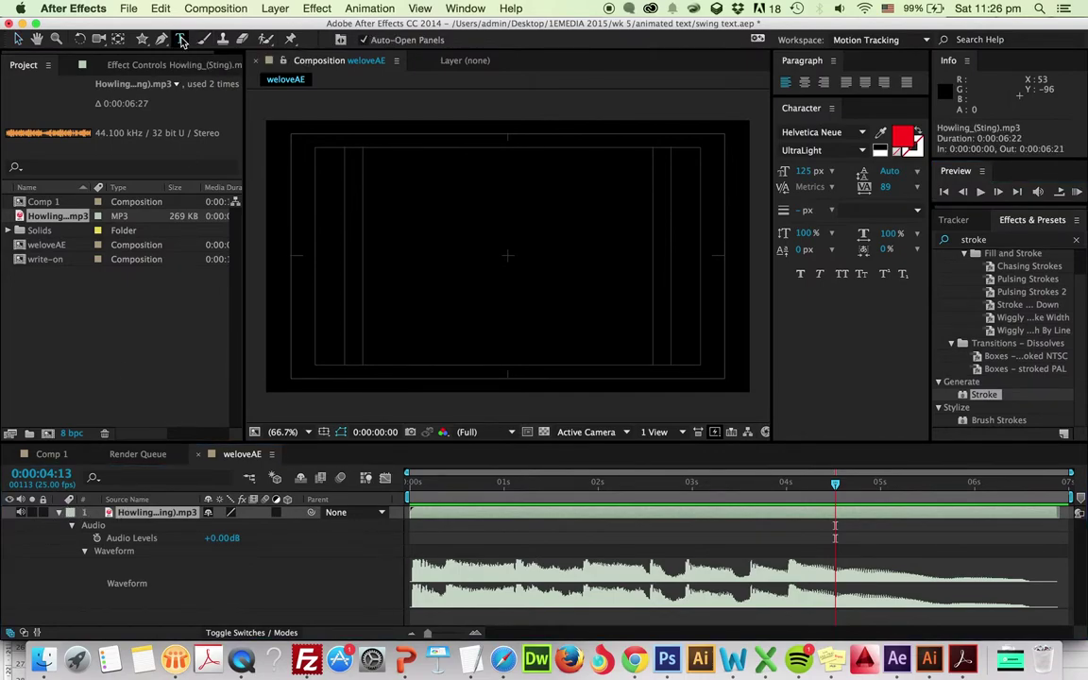
click(396, 212)
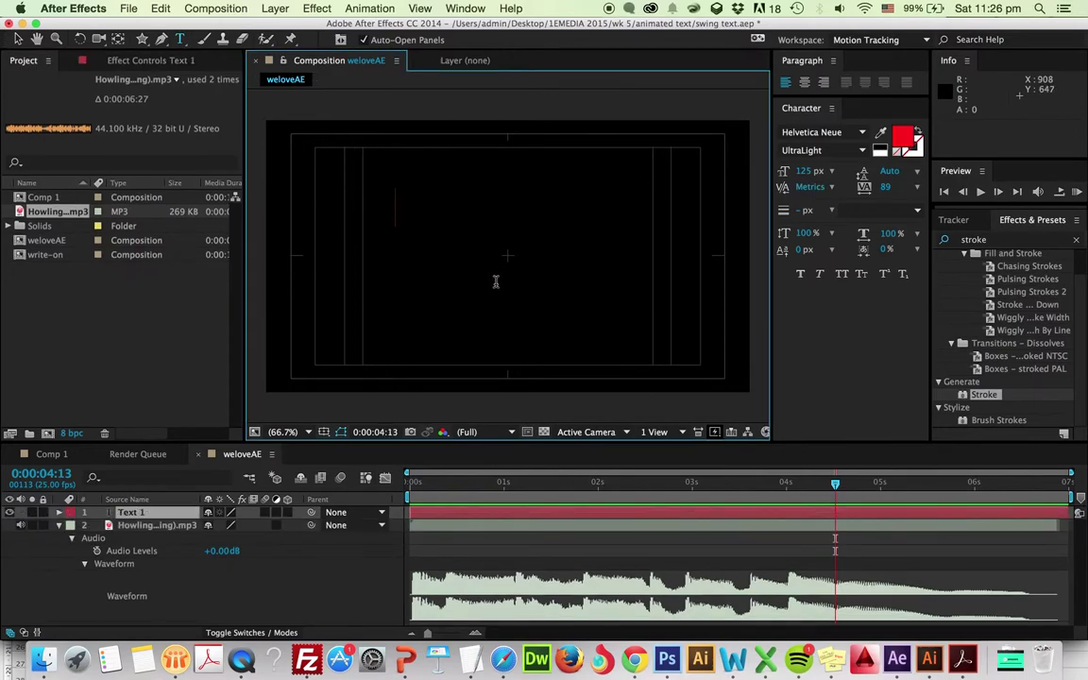
text(WE)
- Colour the WE text white (FFFFFF) and set its Helvetica Neue font style to Bold
drag(444, 205, 389, 205)
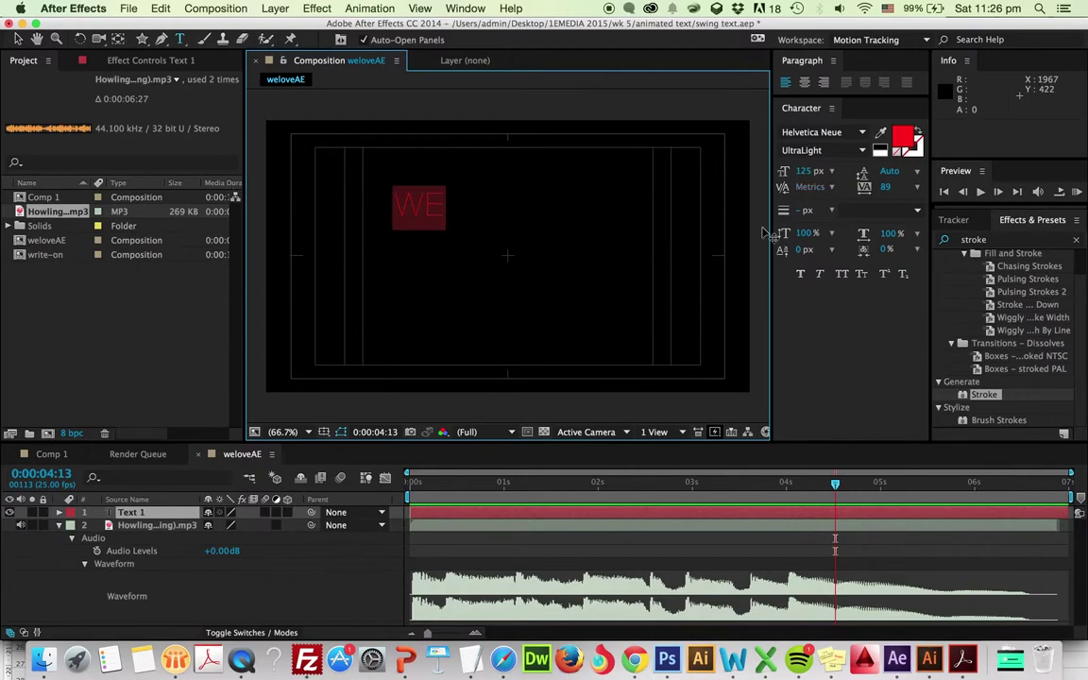
click(902, 139)
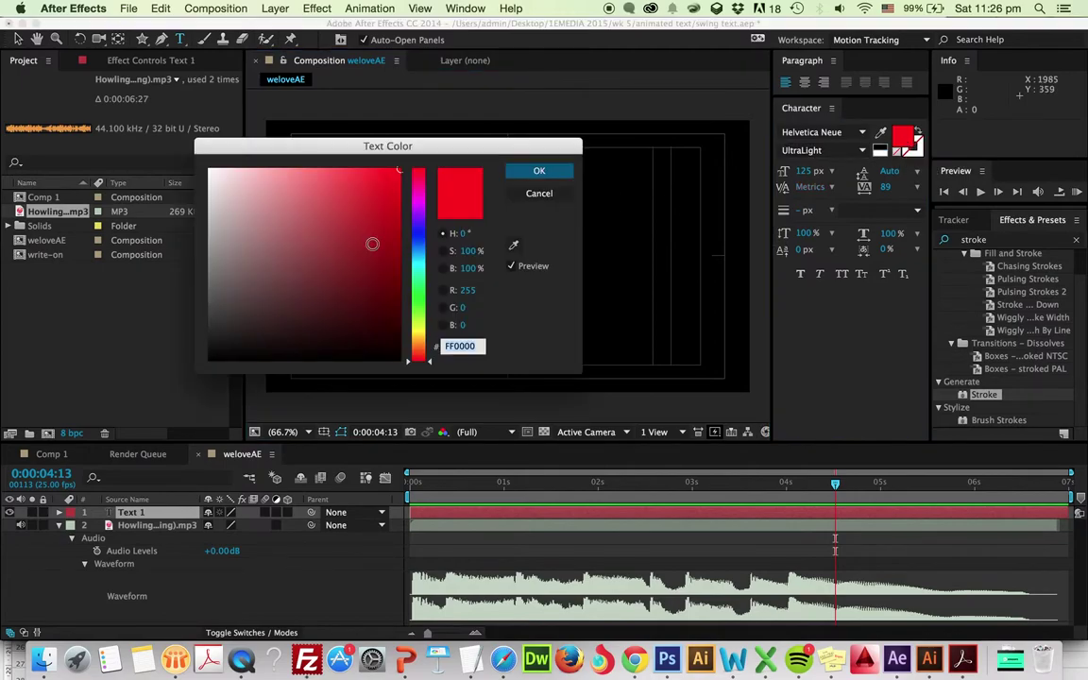
drag(249, 203, 145, 125)
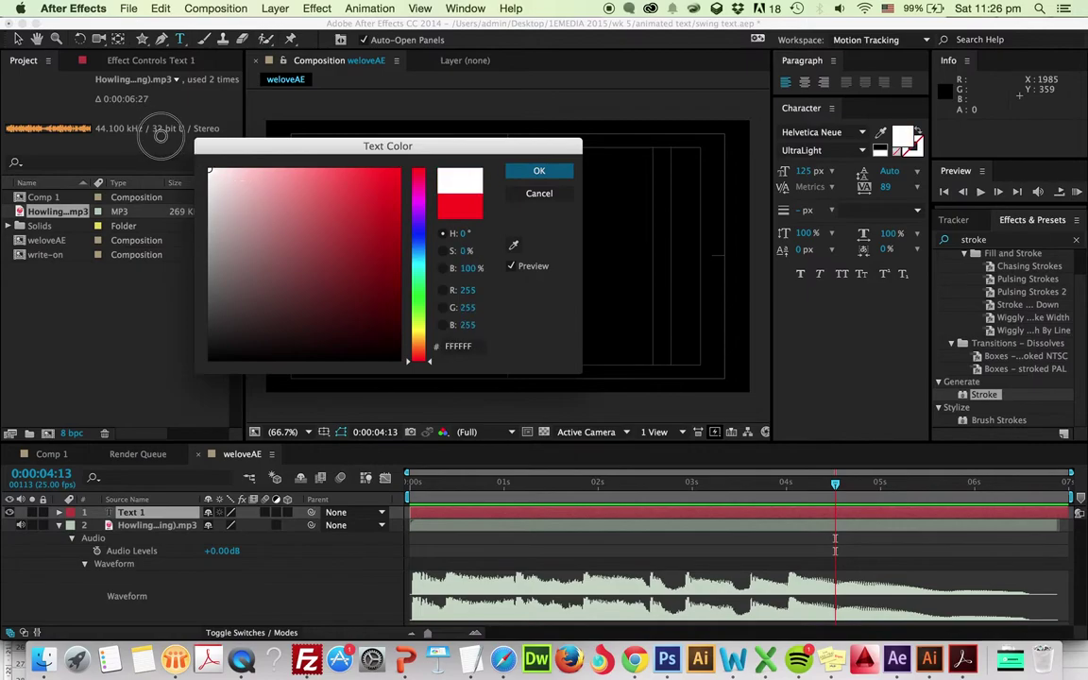
click(539, 171)
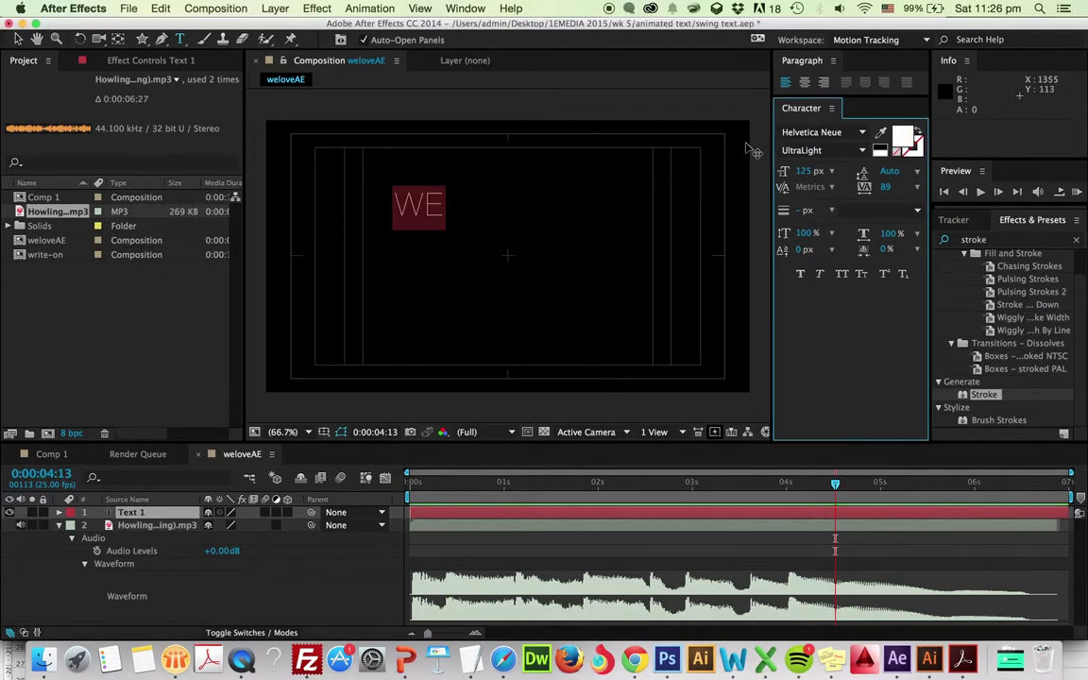
click(860, 151)
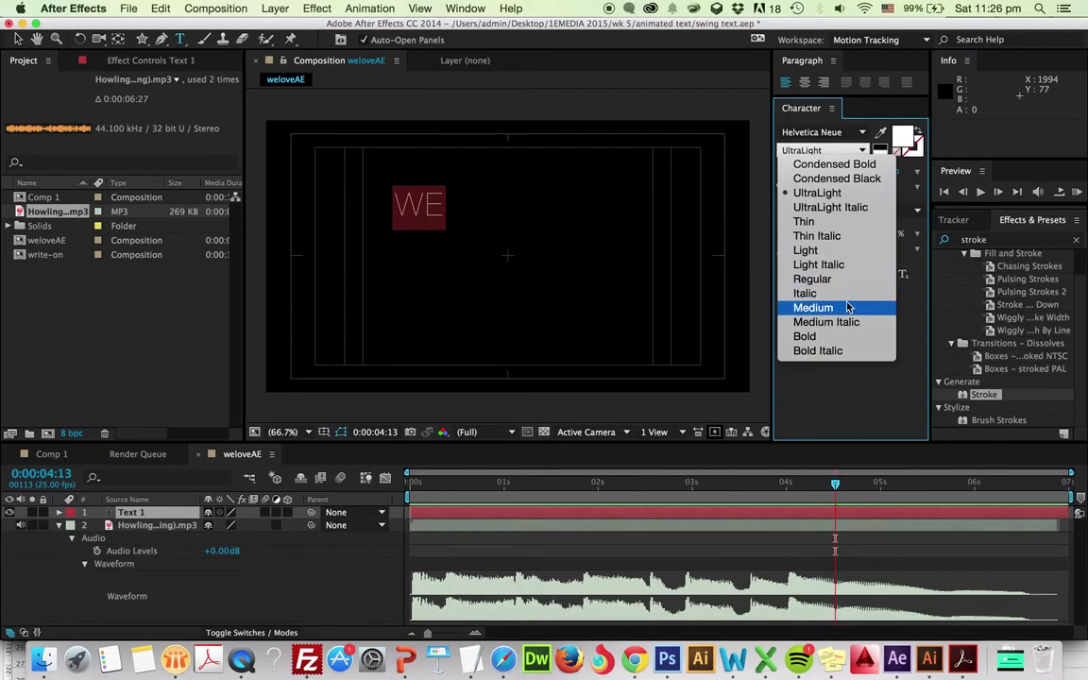
click(848, 344)
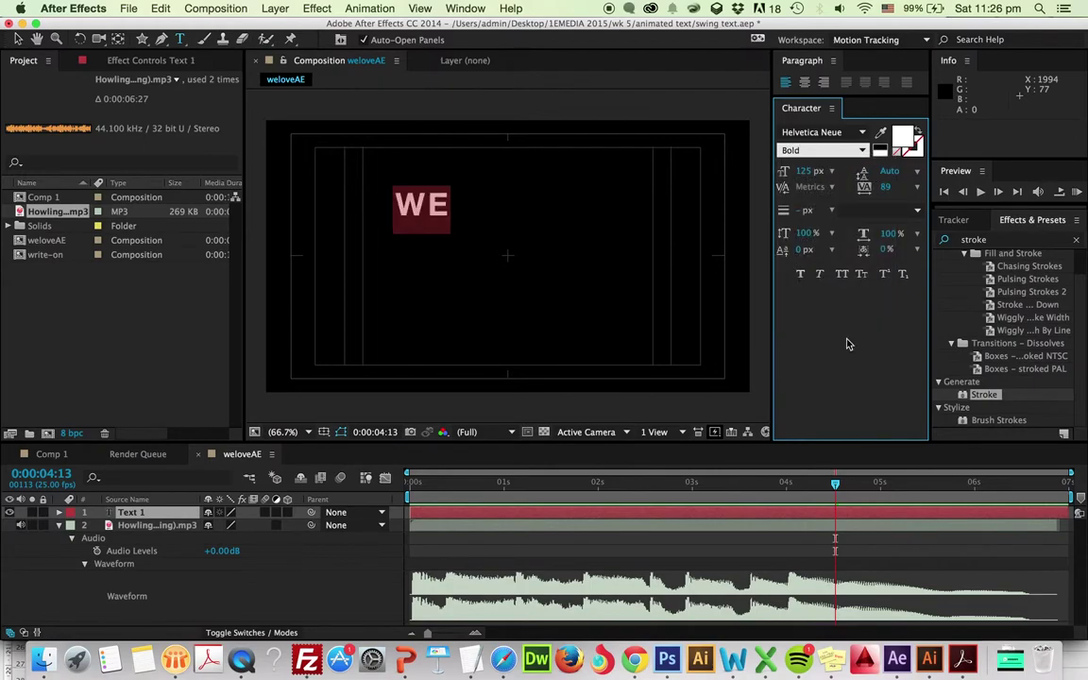
click(803, 275)
click(803, 275)
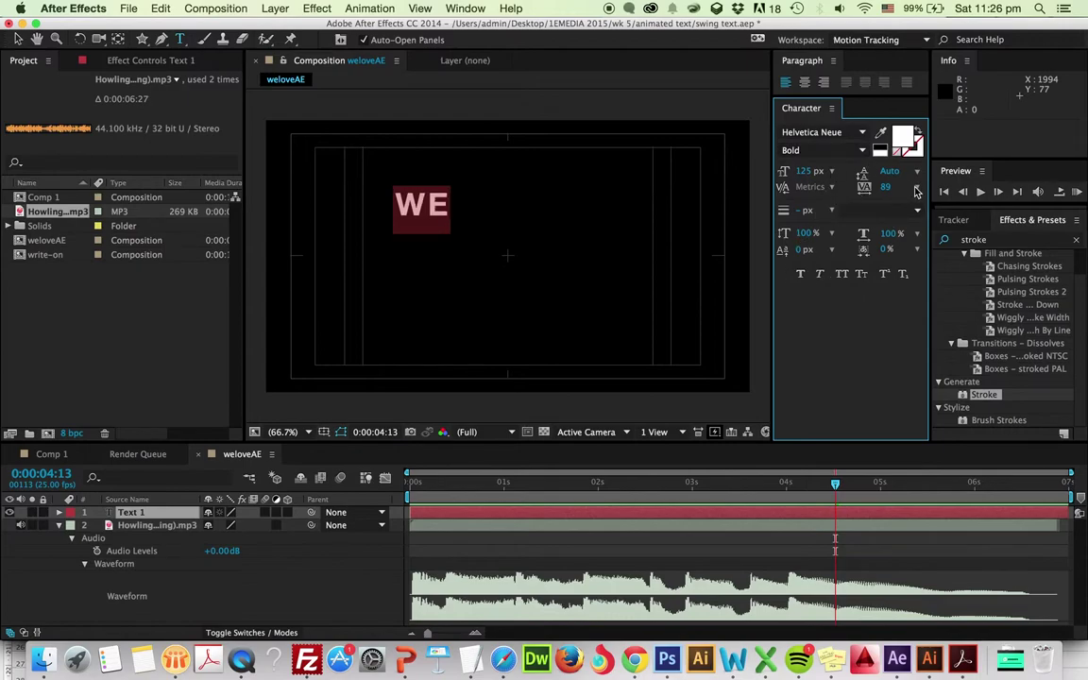
- Set the WE text's size to 245 px and tracking to 29, and move it up and left to about 414, 315
mouse_move(875, 188)
mouse_down()
mouse_move(841, 187)
mouse_move(898, 166)
mouse_move(887, 169)
mouse_up()
click(17, 38)
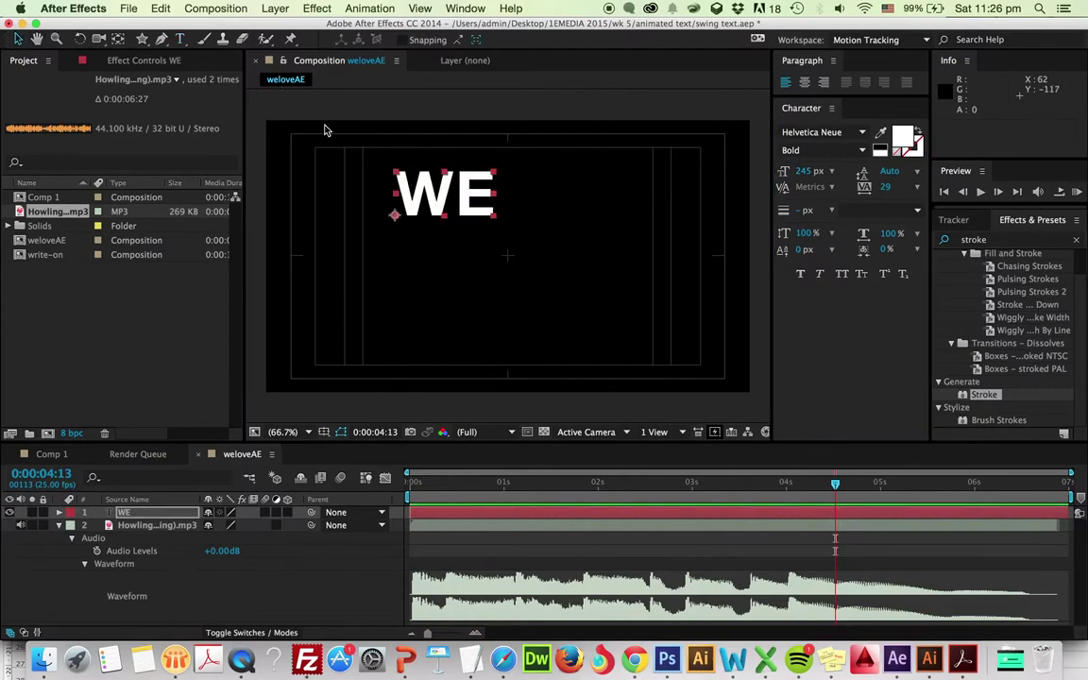
mouse_move(459, 203)
mouse_down()
mouse_move(436, 181)
mouse_move(446, 192)
mouse_up()
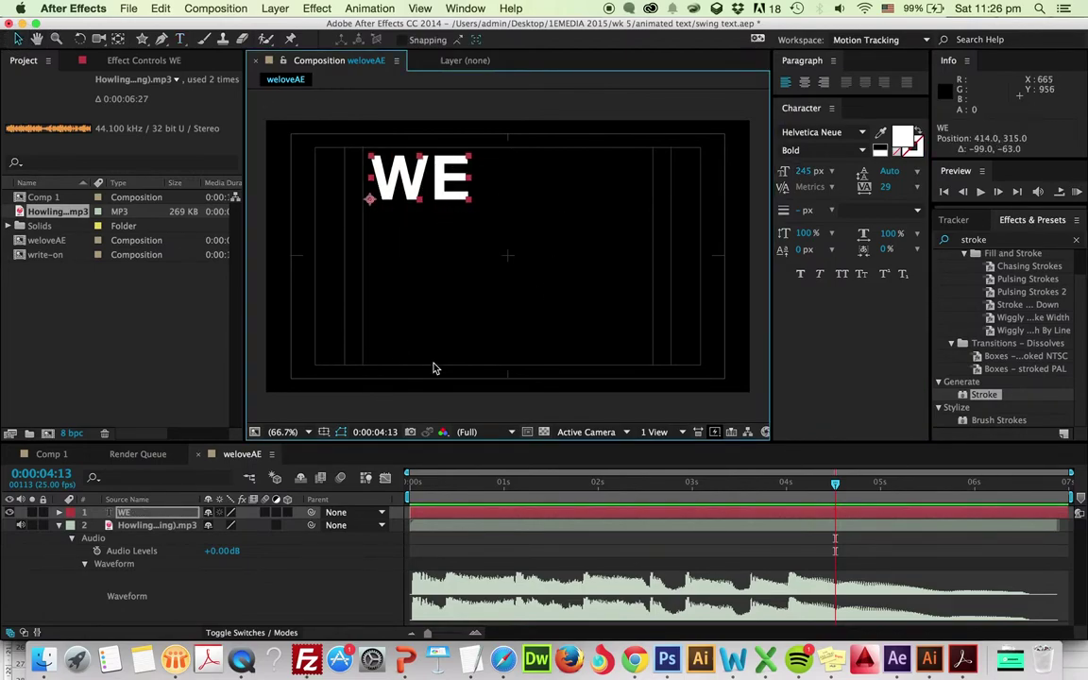
- Move the WE text slightly up within the title-safe area to about 411, 294
click(322, 433)
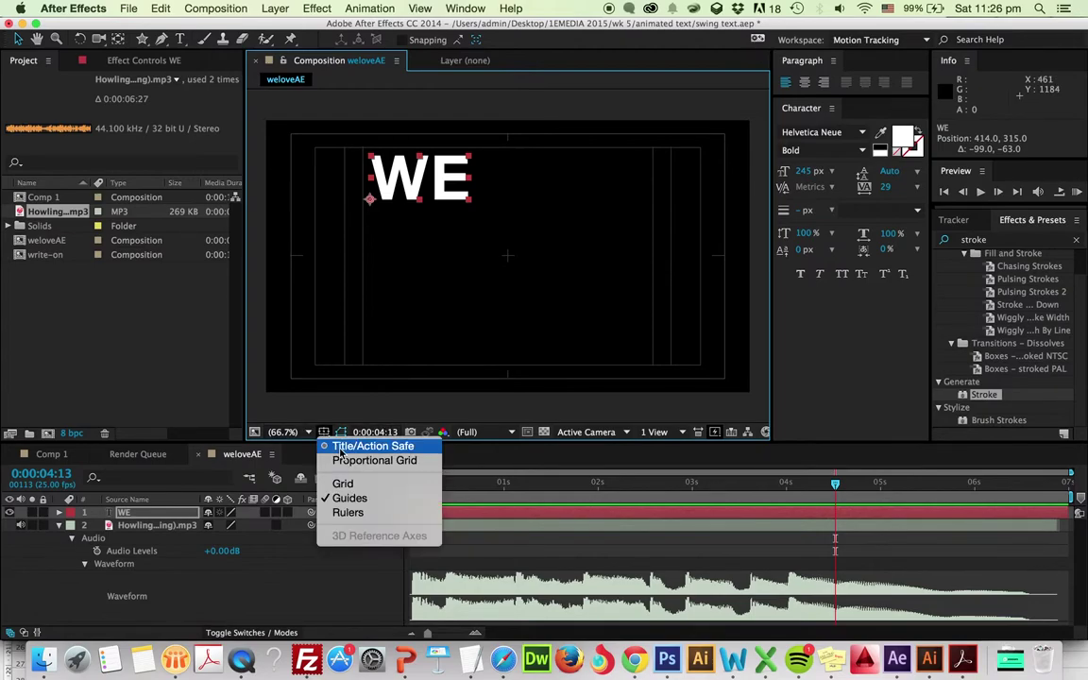
click(396, 384)
mouse_move(456, 203)
mouse_down()
mouse_move(452, 189)
mouse_move(454, 198)
mouse_up()
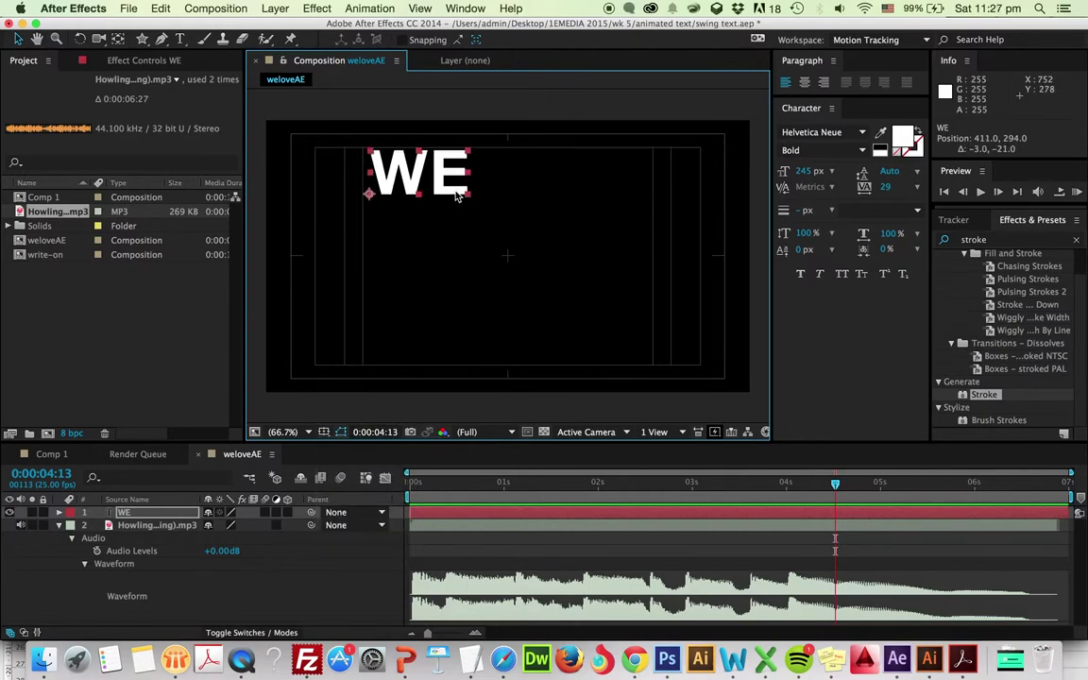
- Create a "love" text layer from a duplicate of the WE layer, placed beside WE at about 852, 300
click(146, 517)
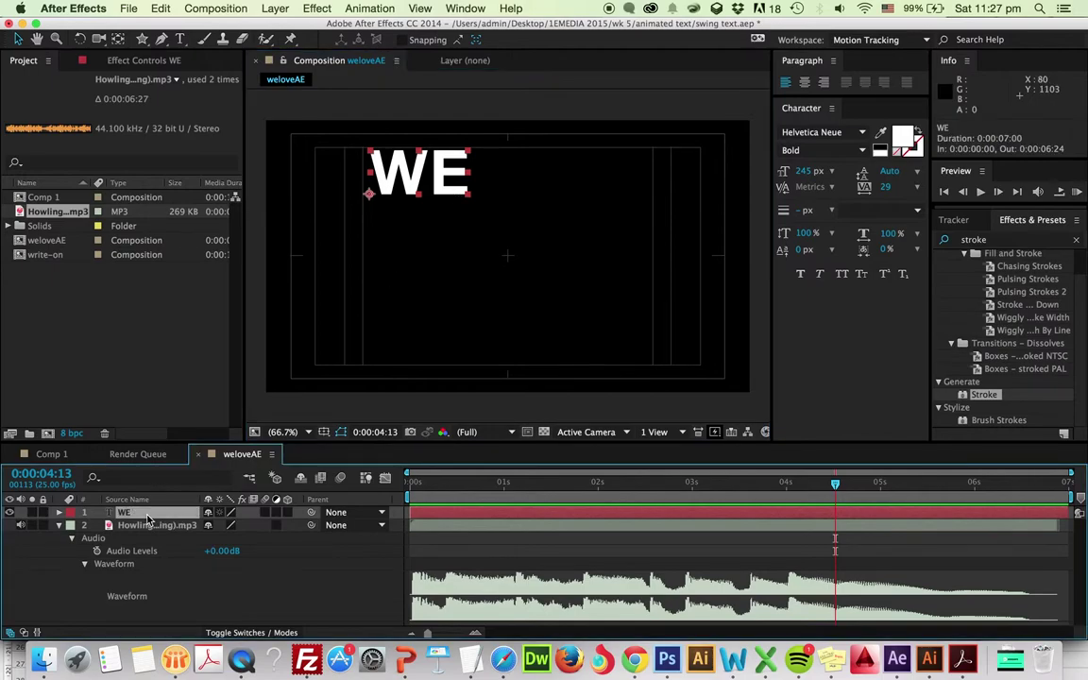
key(super+d)
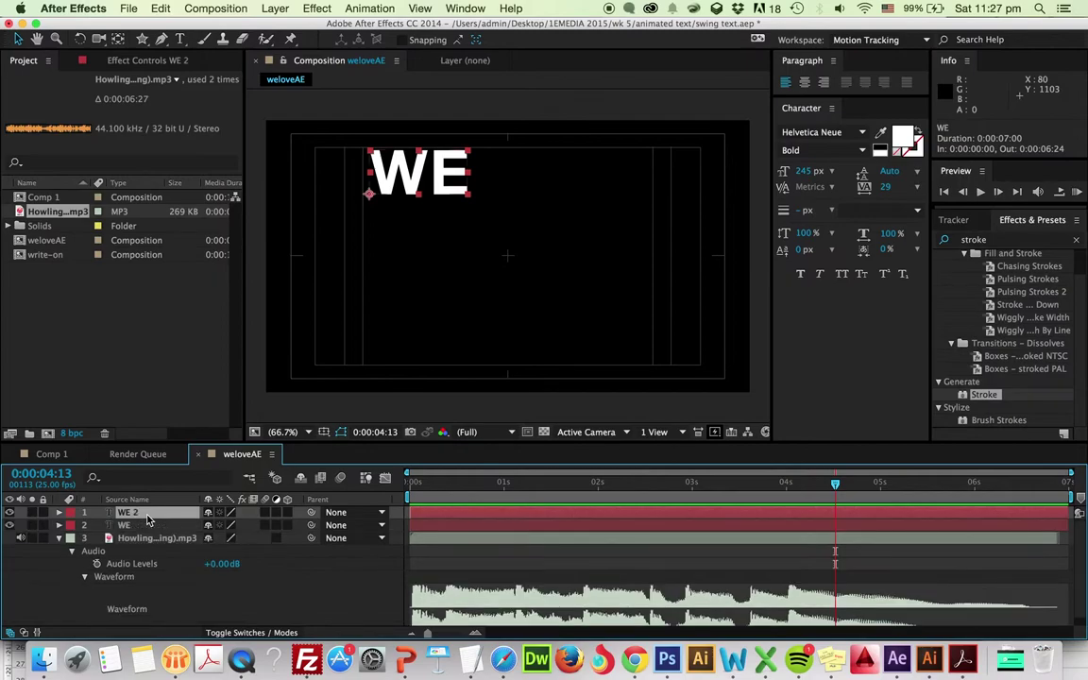
click(456, 191)
drag(457, 191, 556, 194)
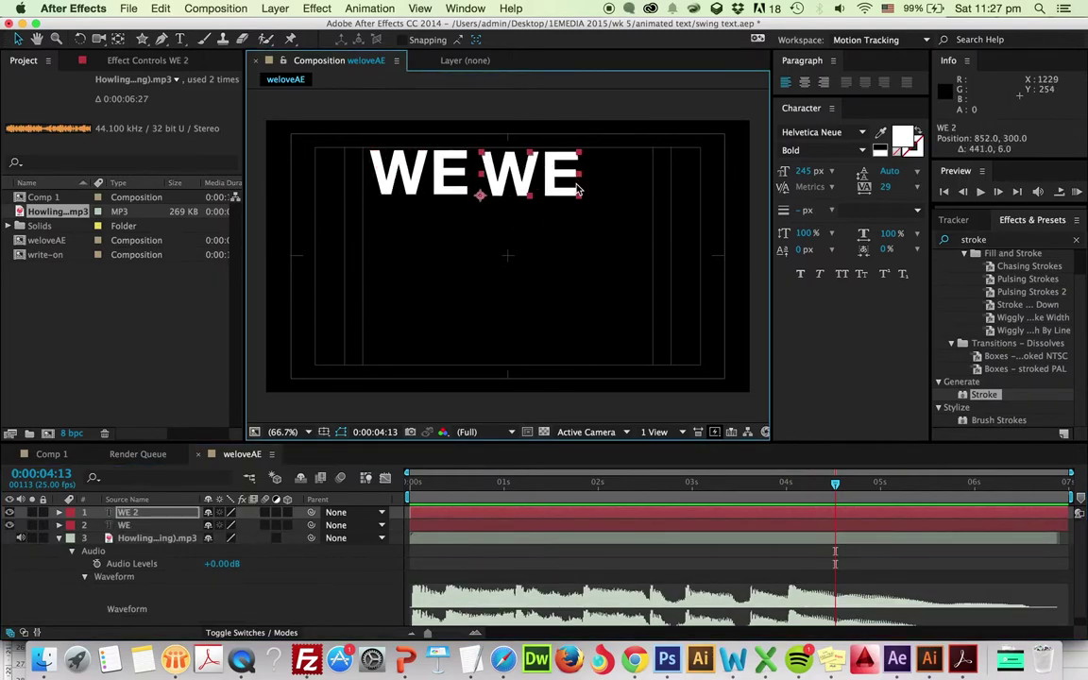
double_click(573, 180)
text(love)
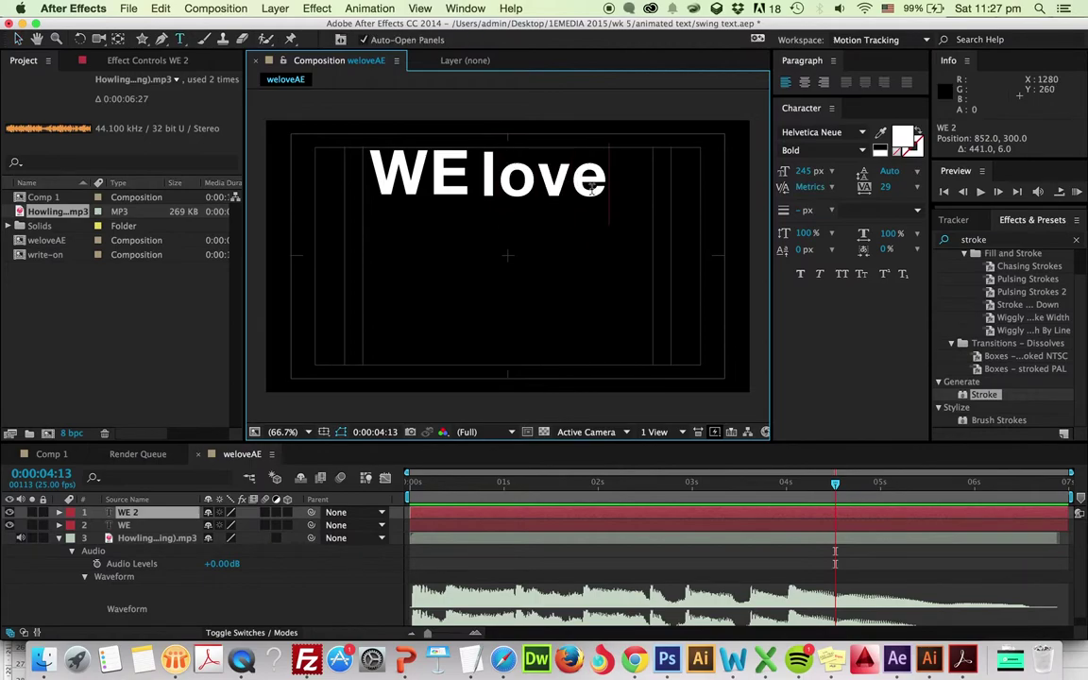
- Set the word "love" to the Helvetica Neue Thin Italic style and colour it red
drag(590, 187, 444, 180)
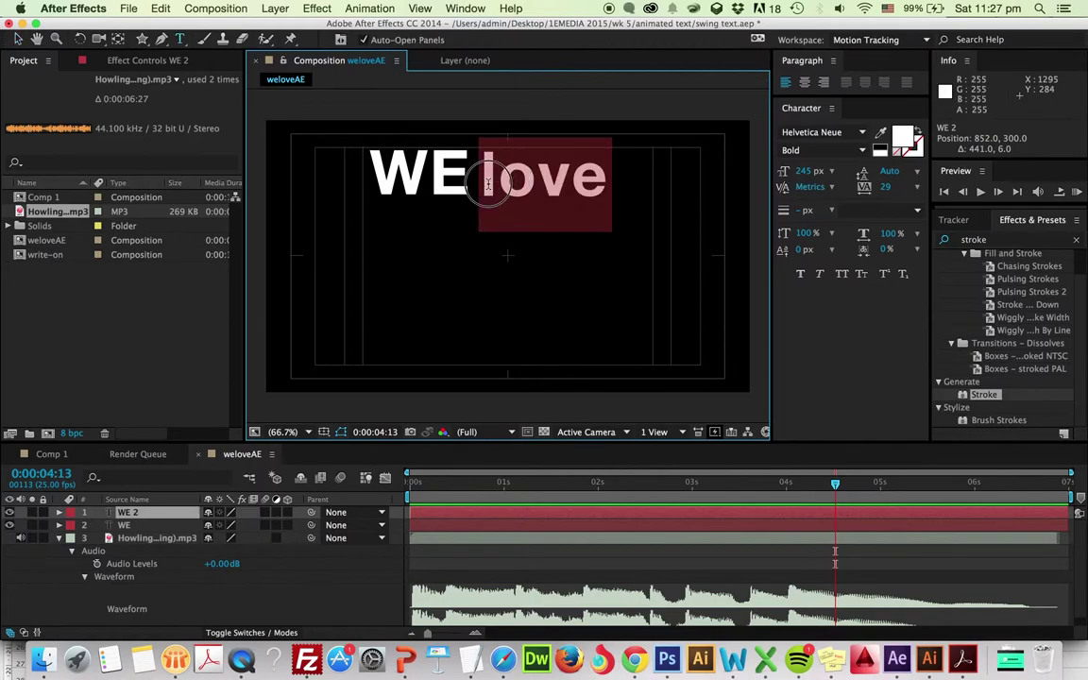
click(864, 134)
click(862, 134)
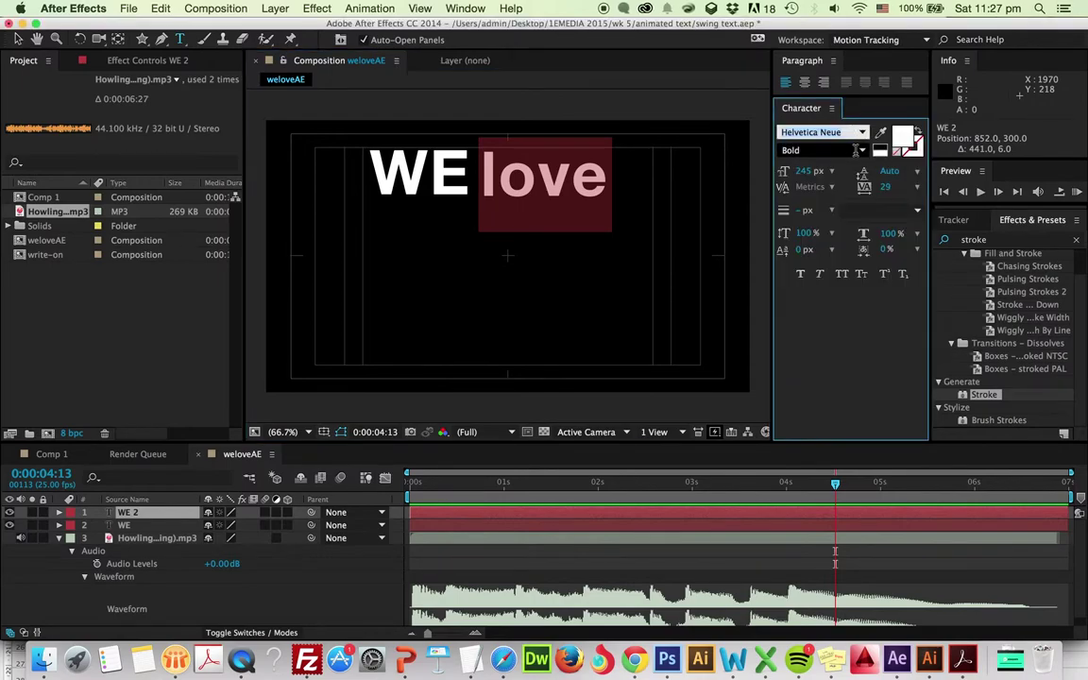
click(860, 151)
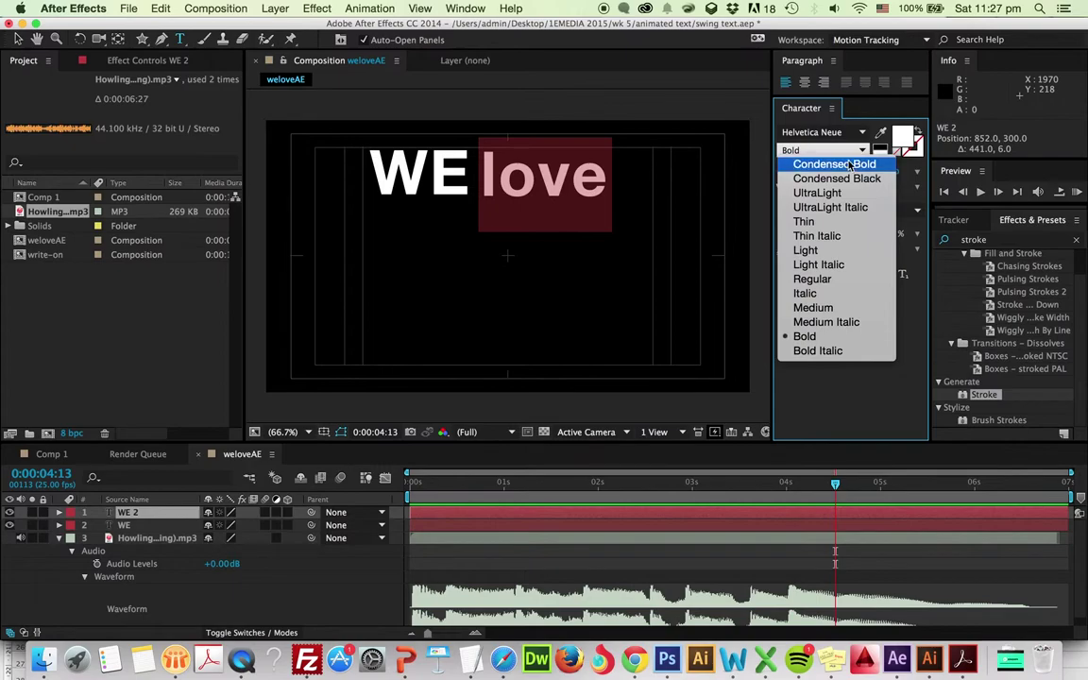
click(846, 238)
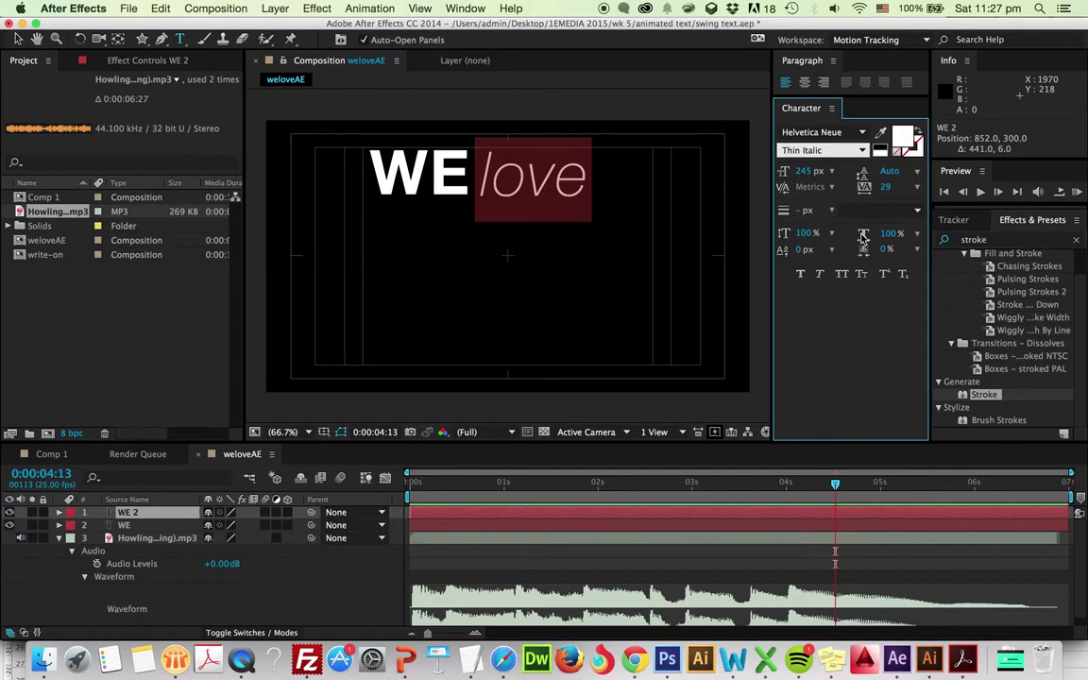
click(905, 142)
drag(334, 170, 419, 161)
click(538, 170)
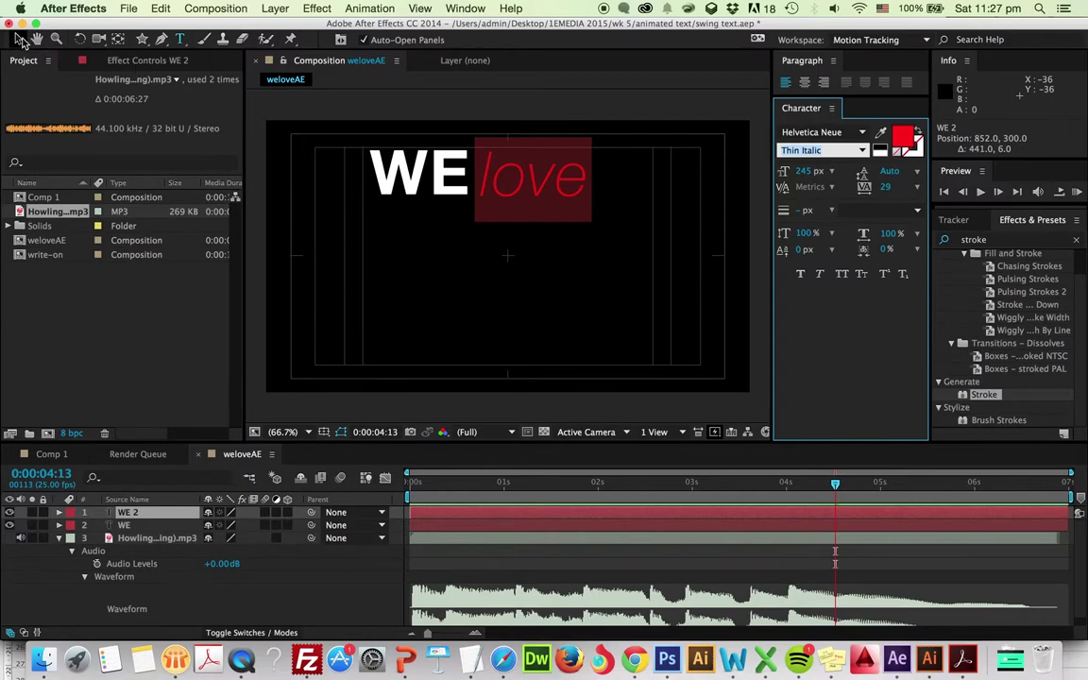
- Set the love text's tracking to 11 and move it away from WE to about 939, 297
click(19, 39)
drag(891, 192, 853, 192)
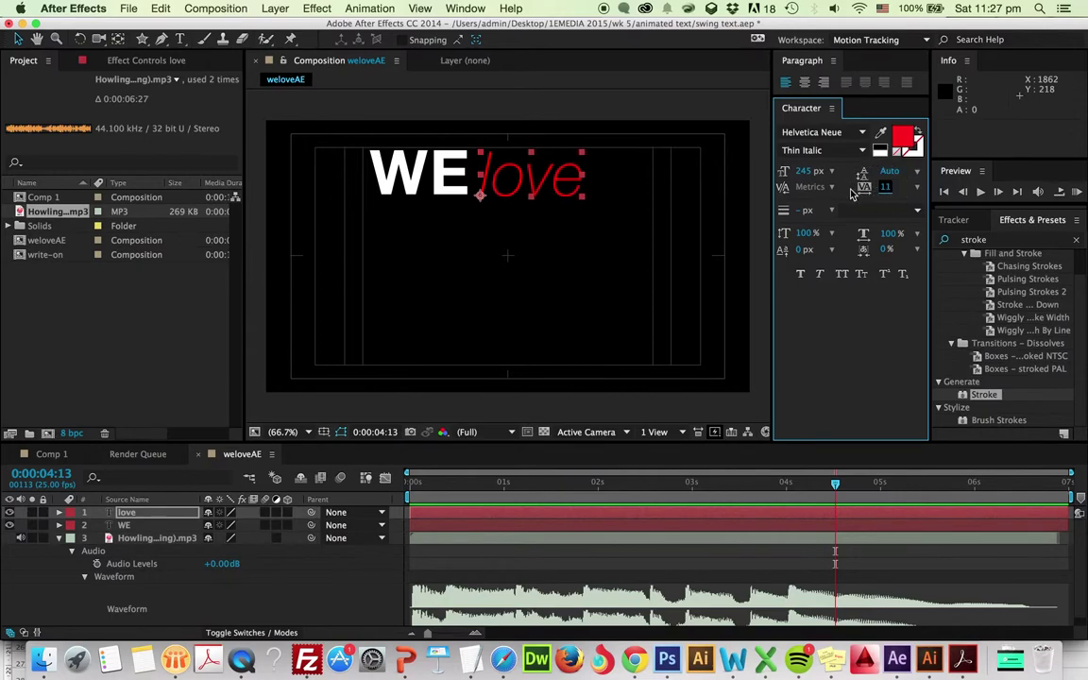
drag(531, 189, 555, 188)
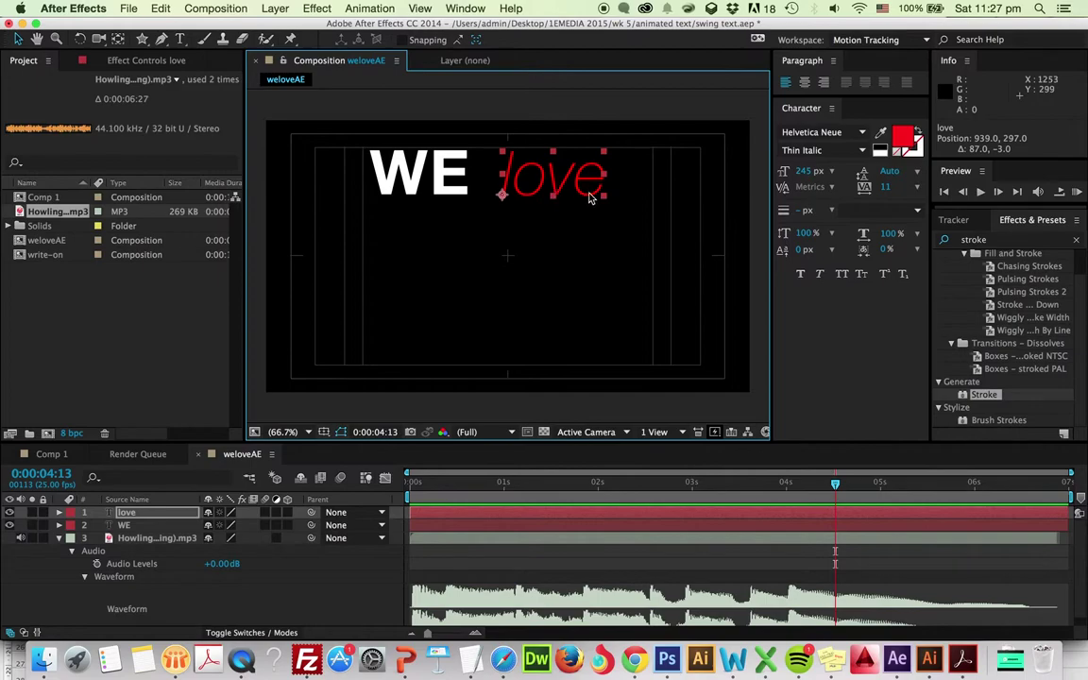
- Create an "AF" text layer from a duplicate of WE, above the love layer in the stack, positioned below WE at about 411, 564
click(441, 179)
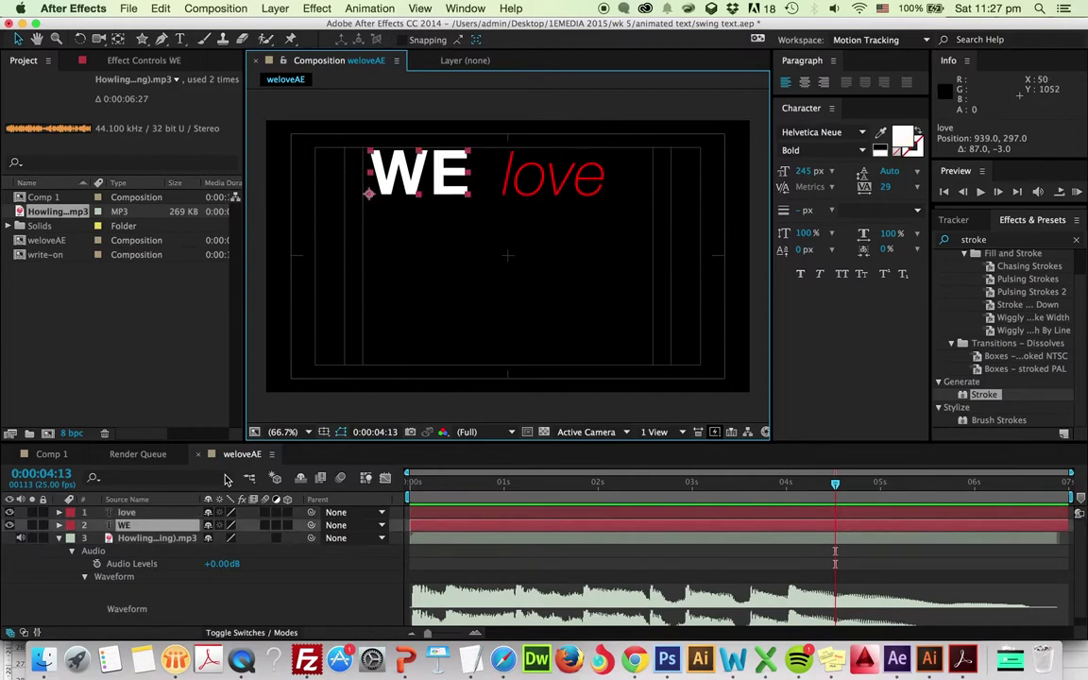
key(ctrl+d)
drag(125, 525, 131, 513)
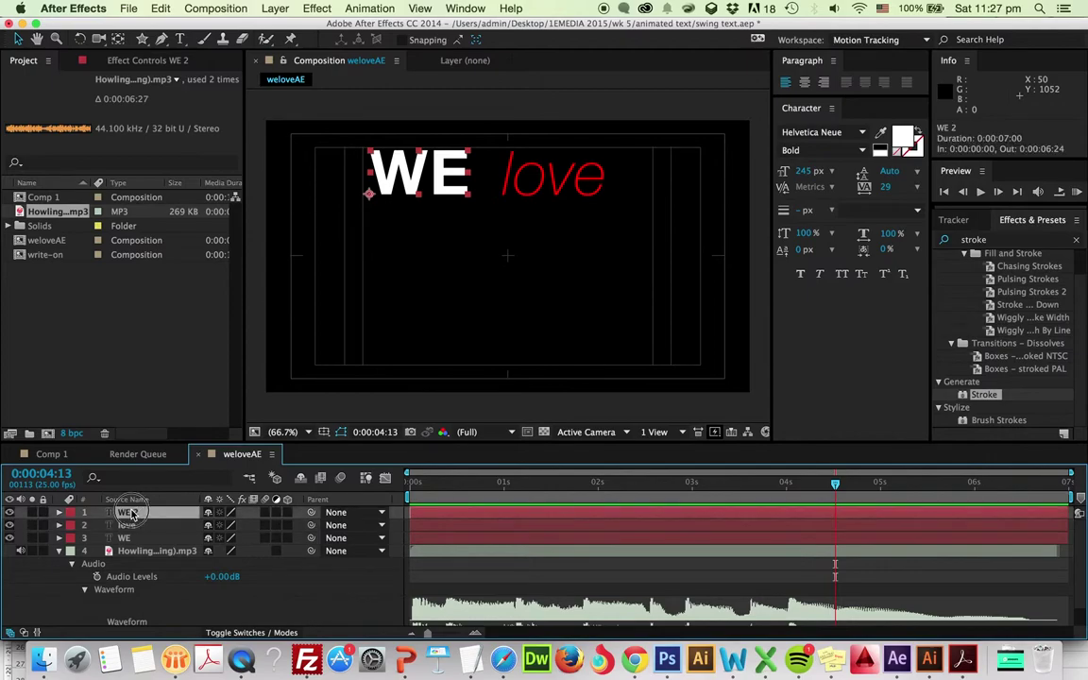
double_click(131, 513)
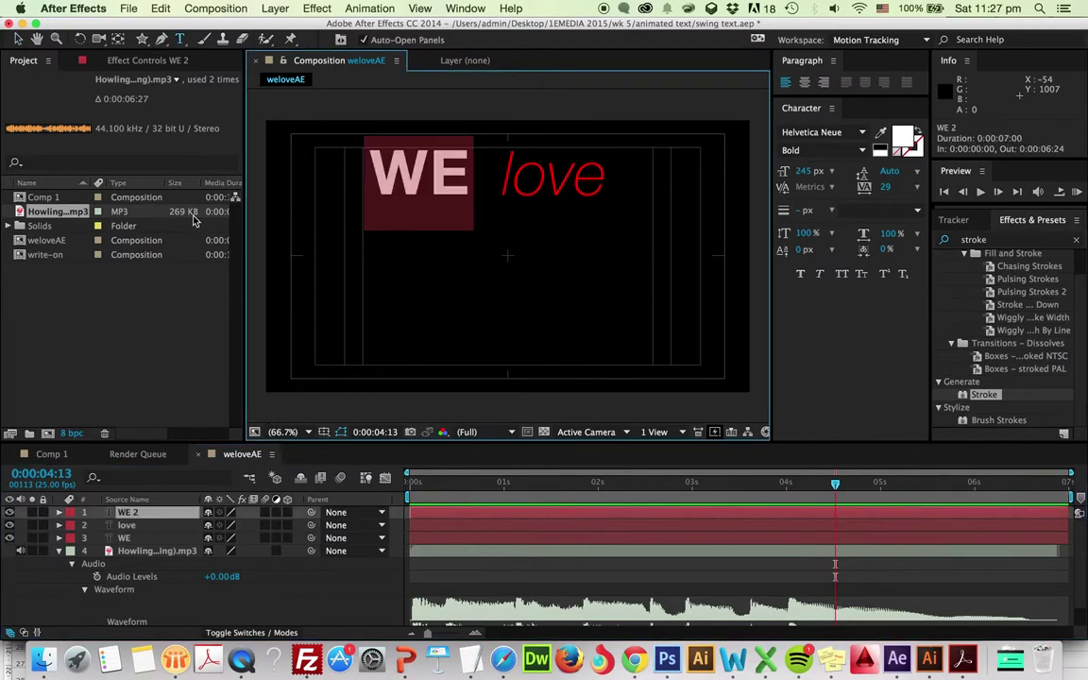
click(17, 38)
drag(386, 192, 385, 261)
double_click(385, 255)
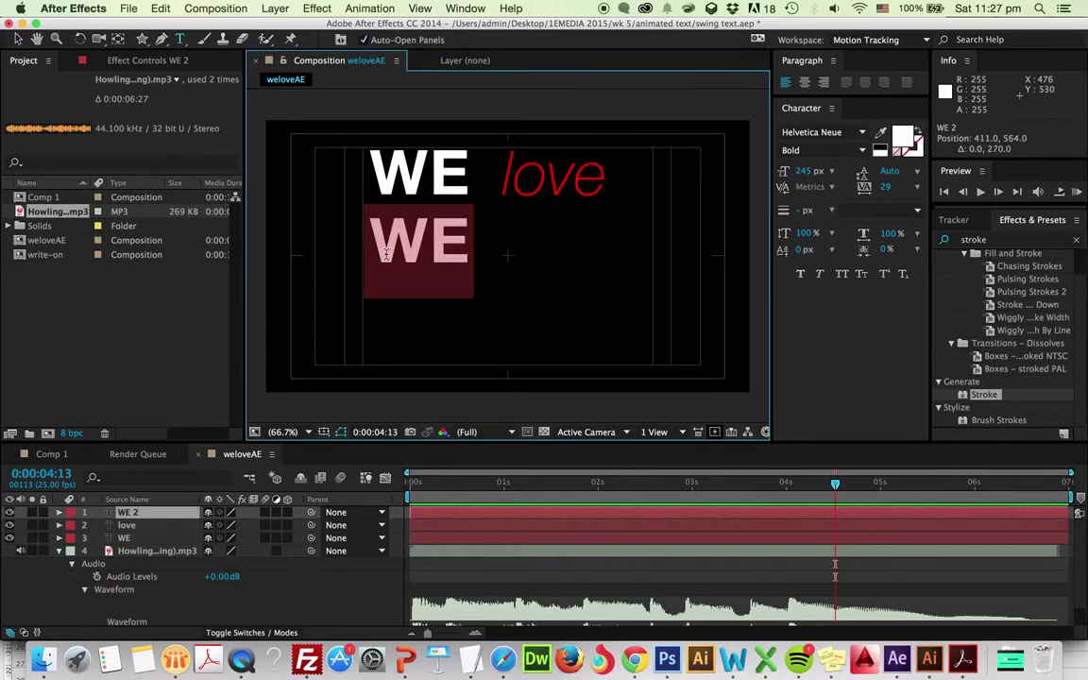
text(AF)
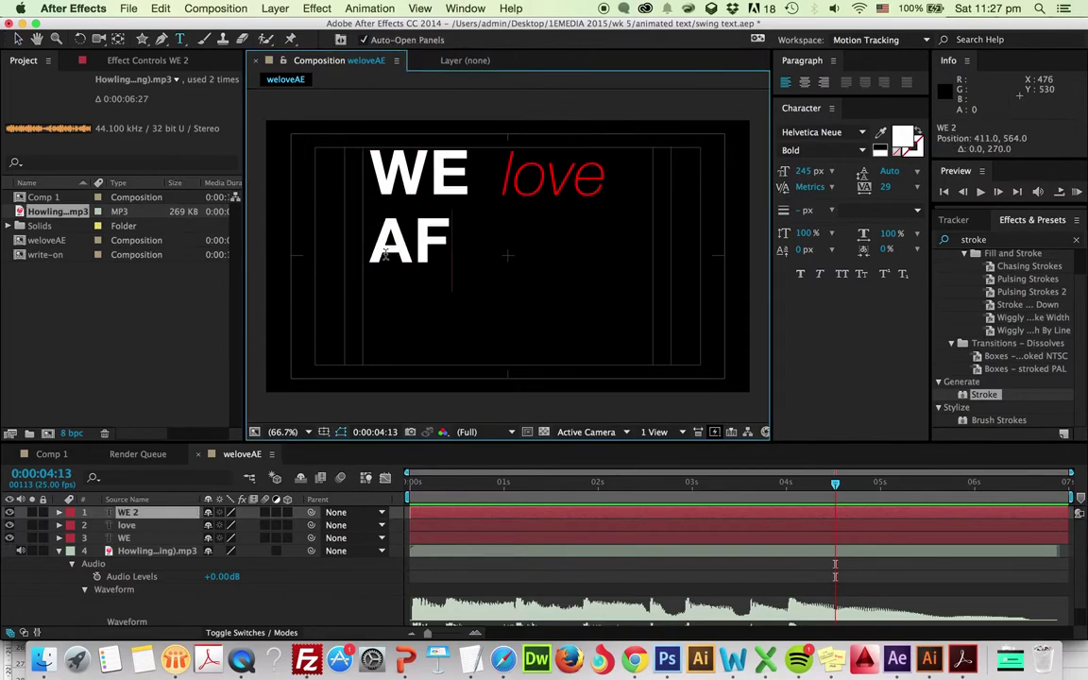
click(17, 39)
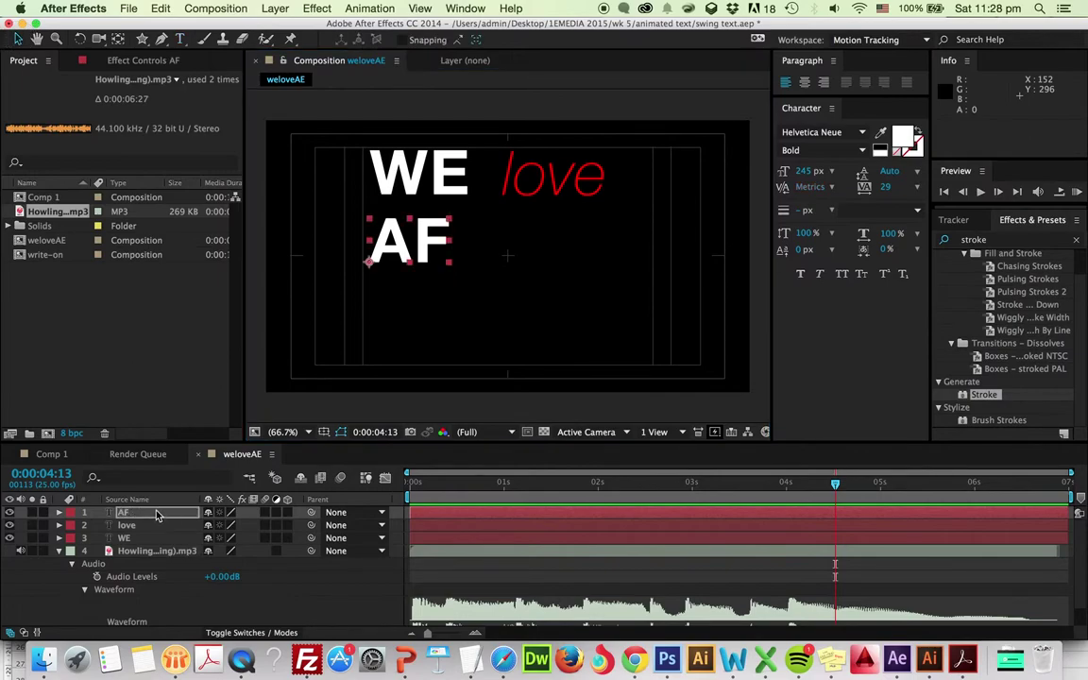
- Create a "TER" text layer from a duplicate of AF and place it beside AF at about 735, 564 to complete AFTER
click(158, 515)
key(super+d)
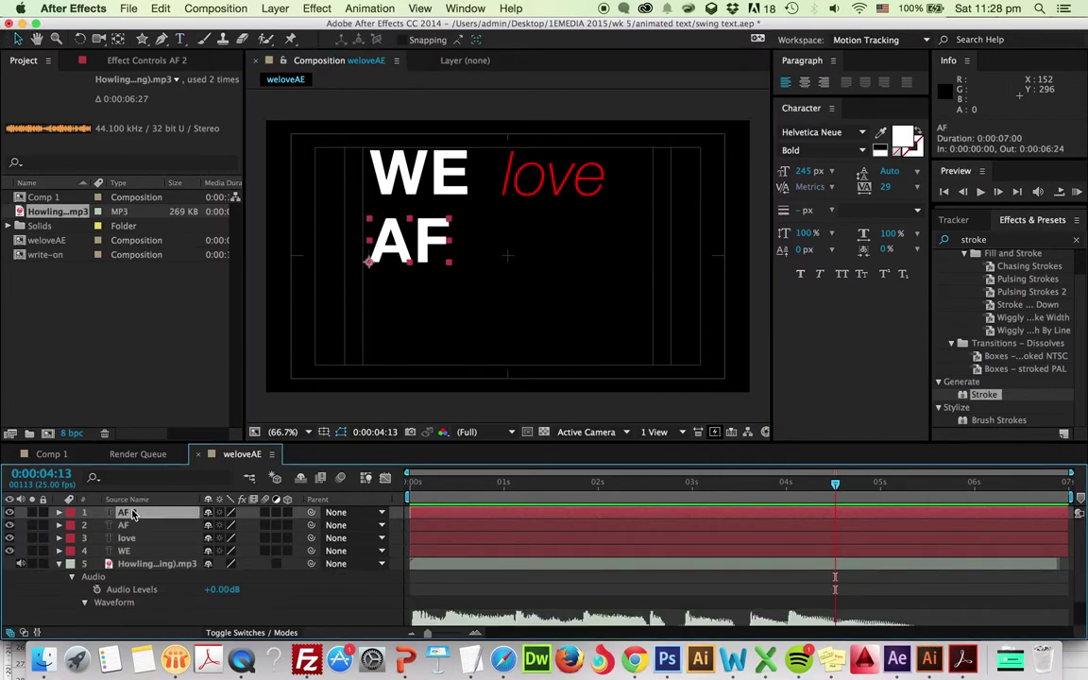
key(super+t)
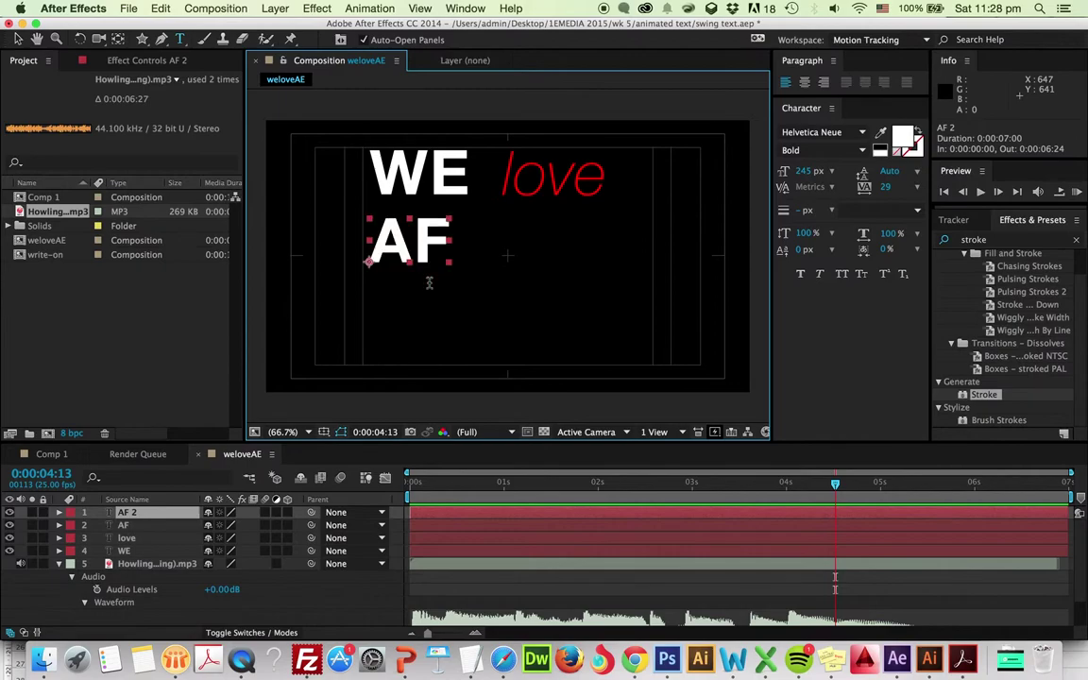
double_click(425, 236)
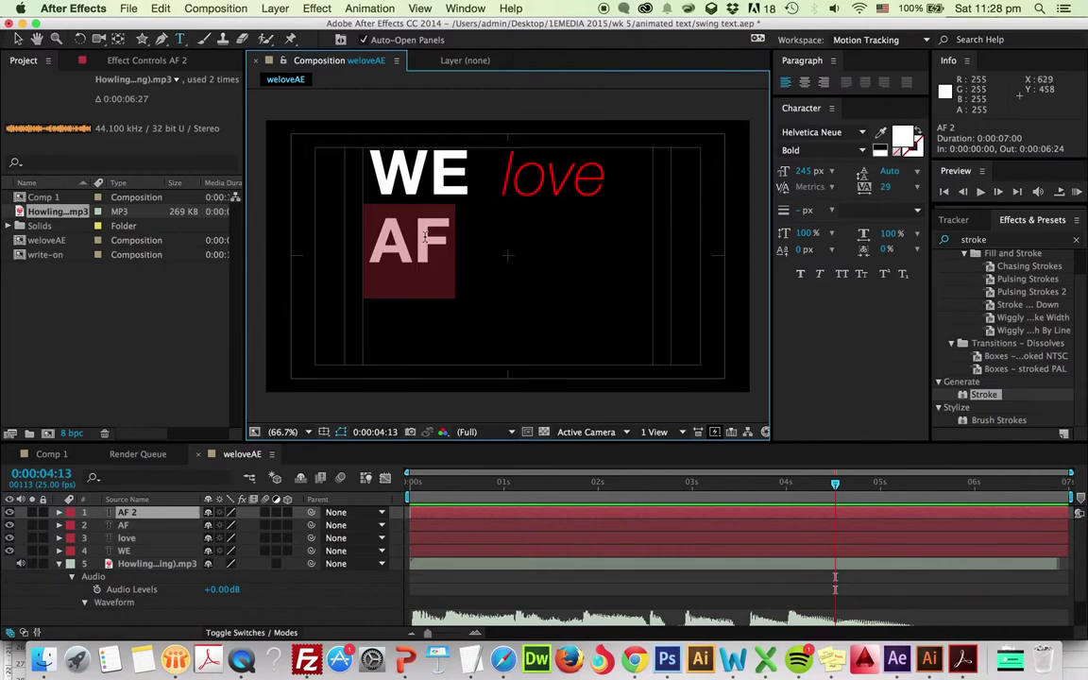
key(BackSpace)
text(TER)
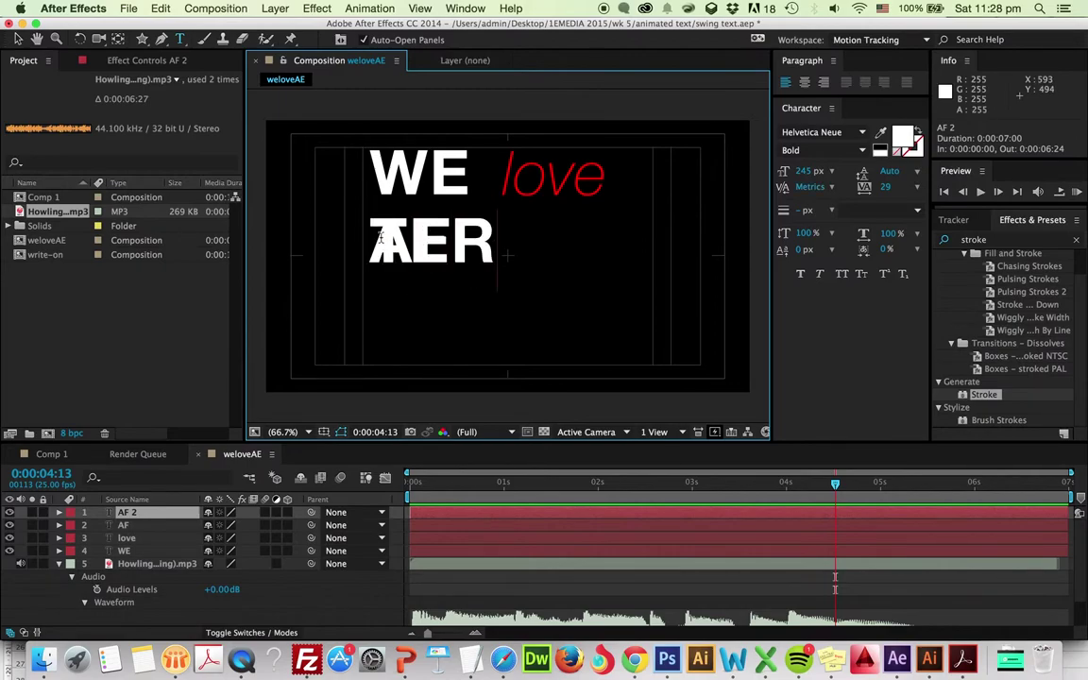
click(17, 38)
drag(498, 251, 566, 254)
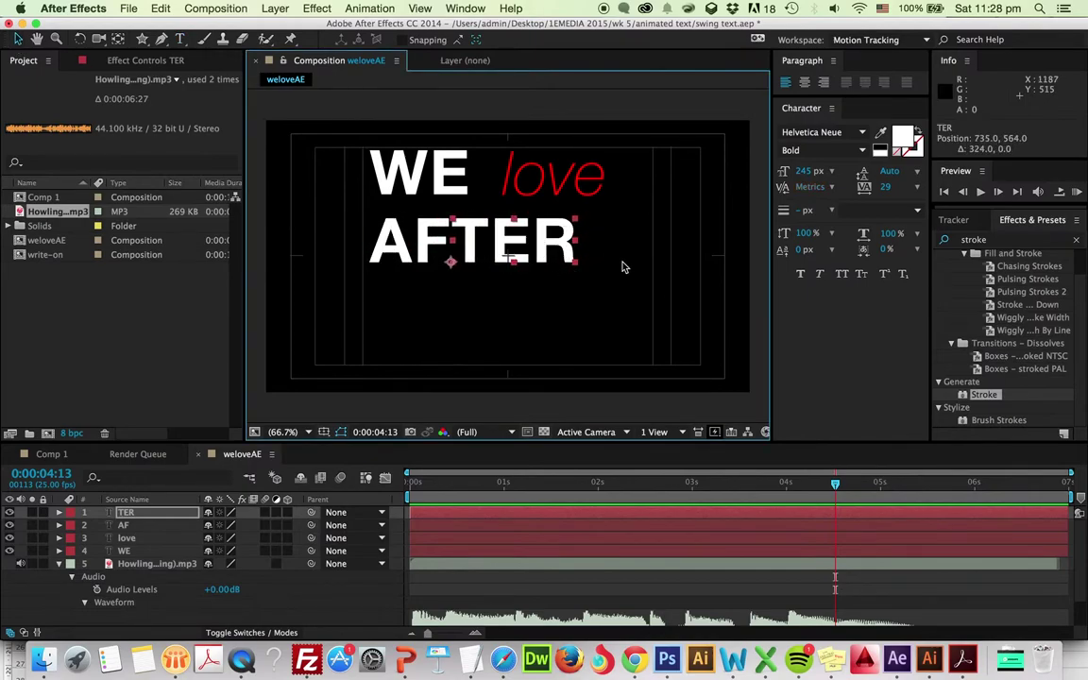
- Create an "E" text layer from a duplicate of TER, placed below AFTER at about 417, 813
click(158, 519)
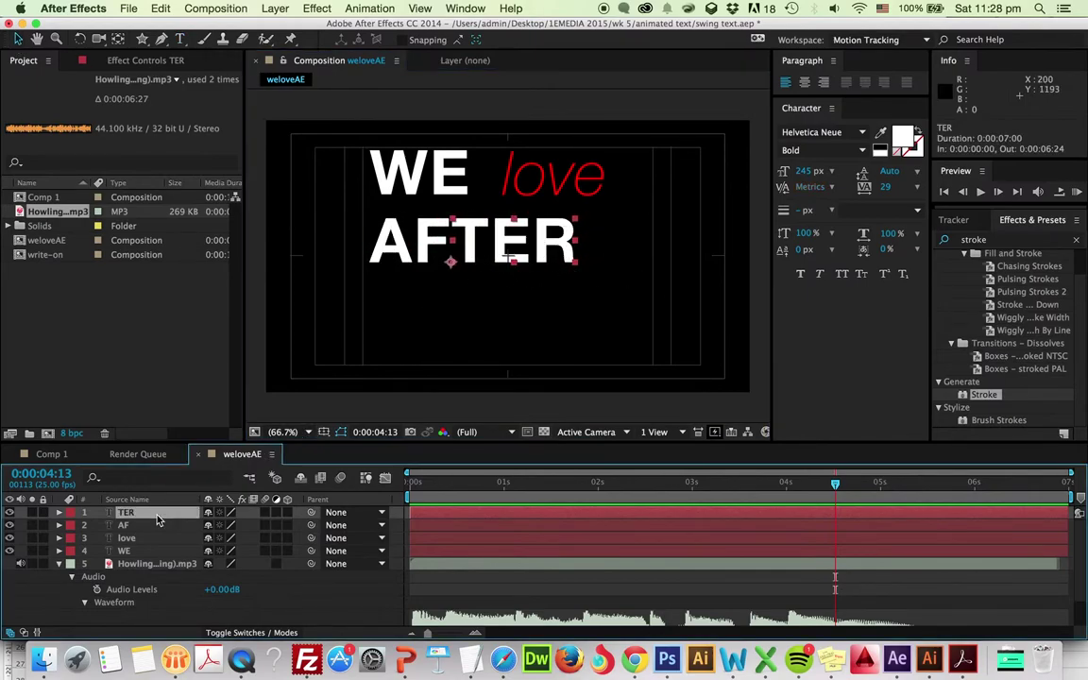
key(super+d)
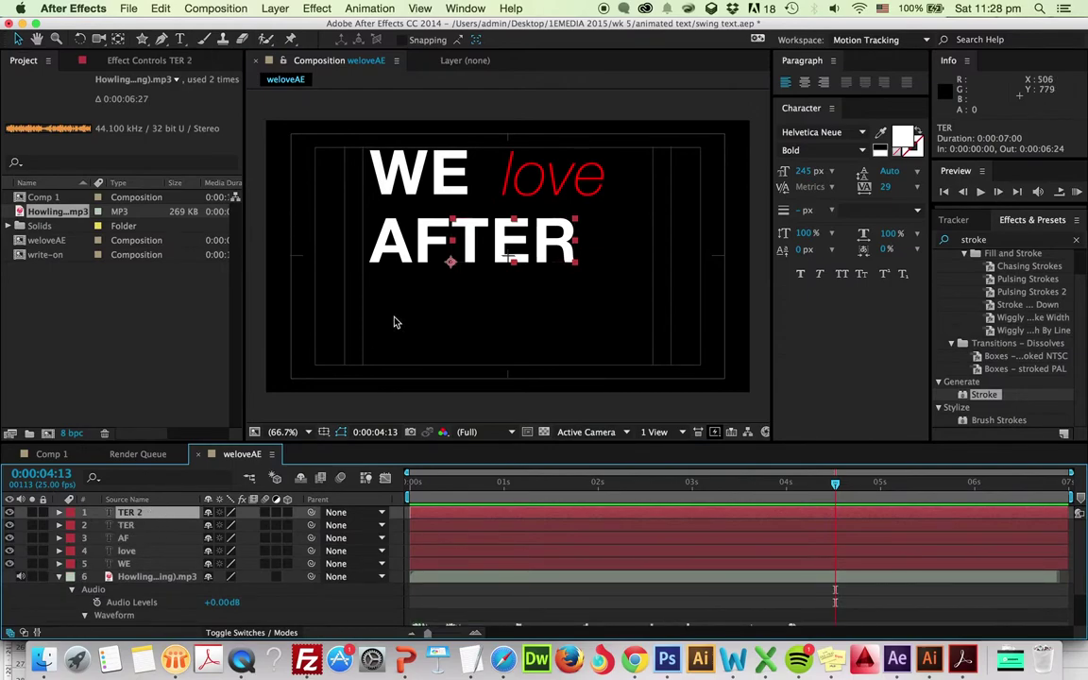
drag(463, 253, 396, 316)
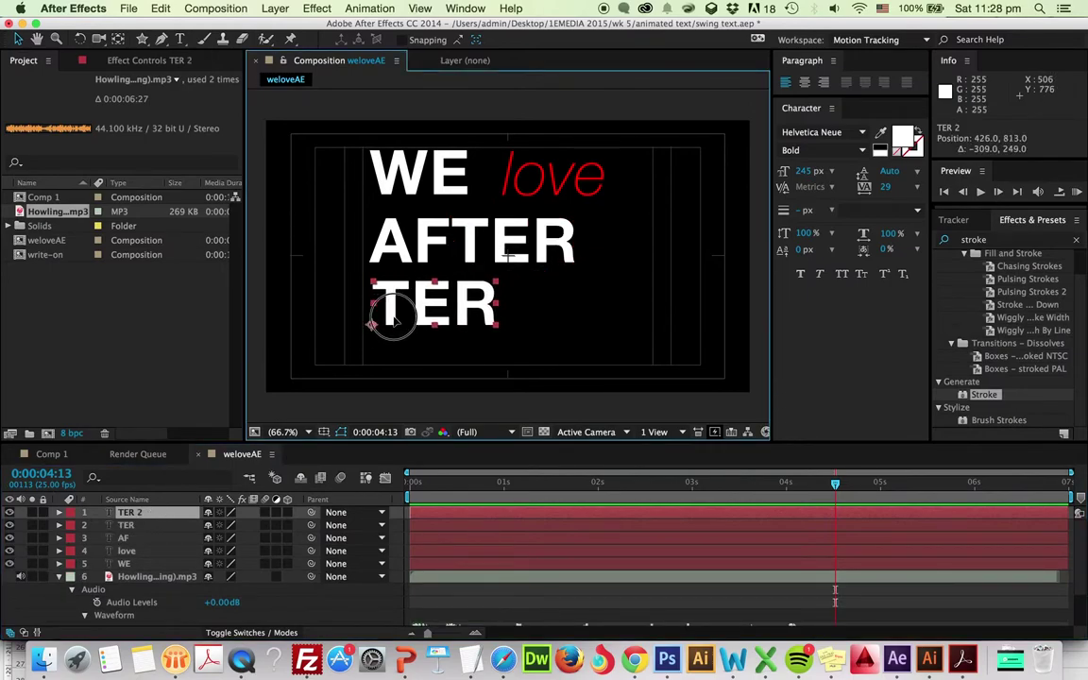
double_click(393, 318)
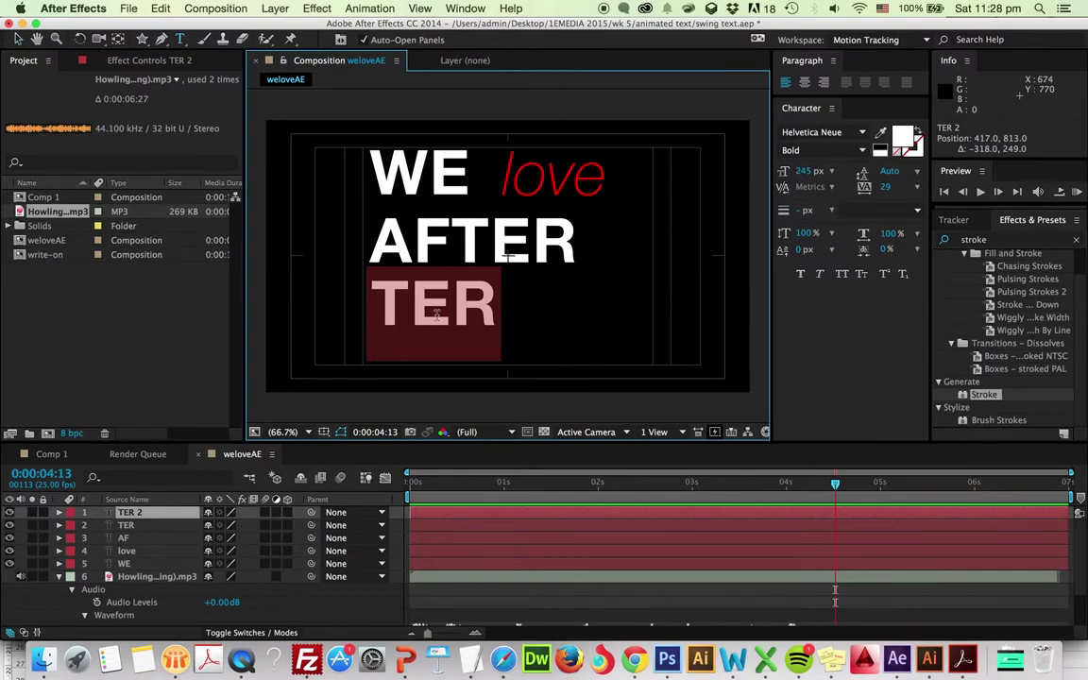
text(EFFEC)
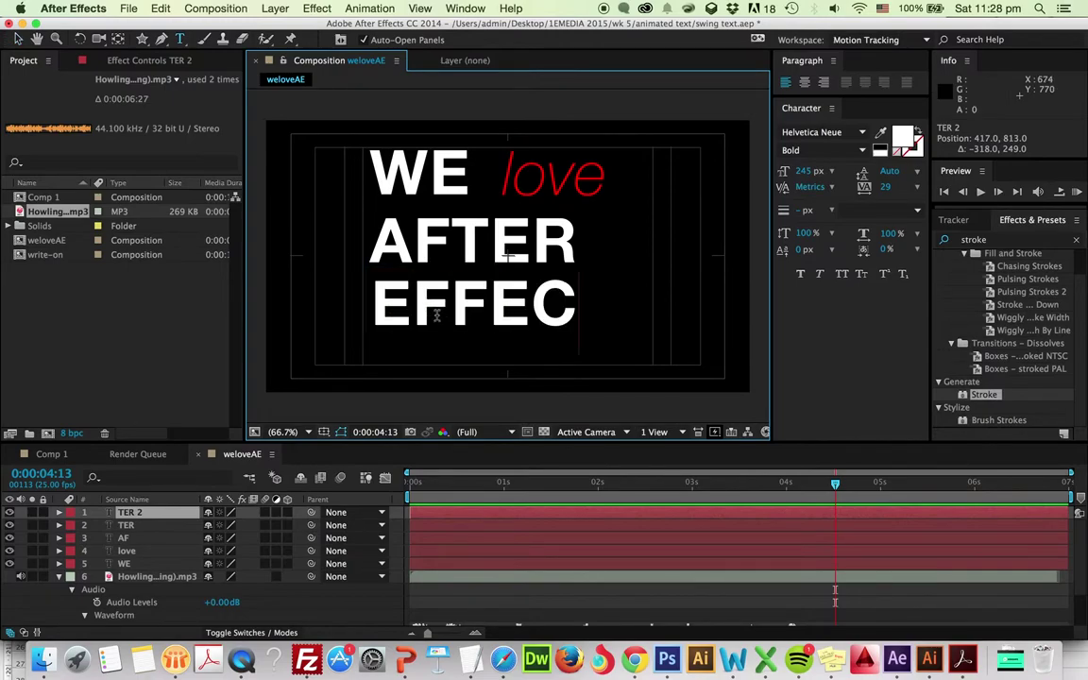
key(BackSpace)
key(BackSpace)
key(BackSpace)
key(BackSpace)
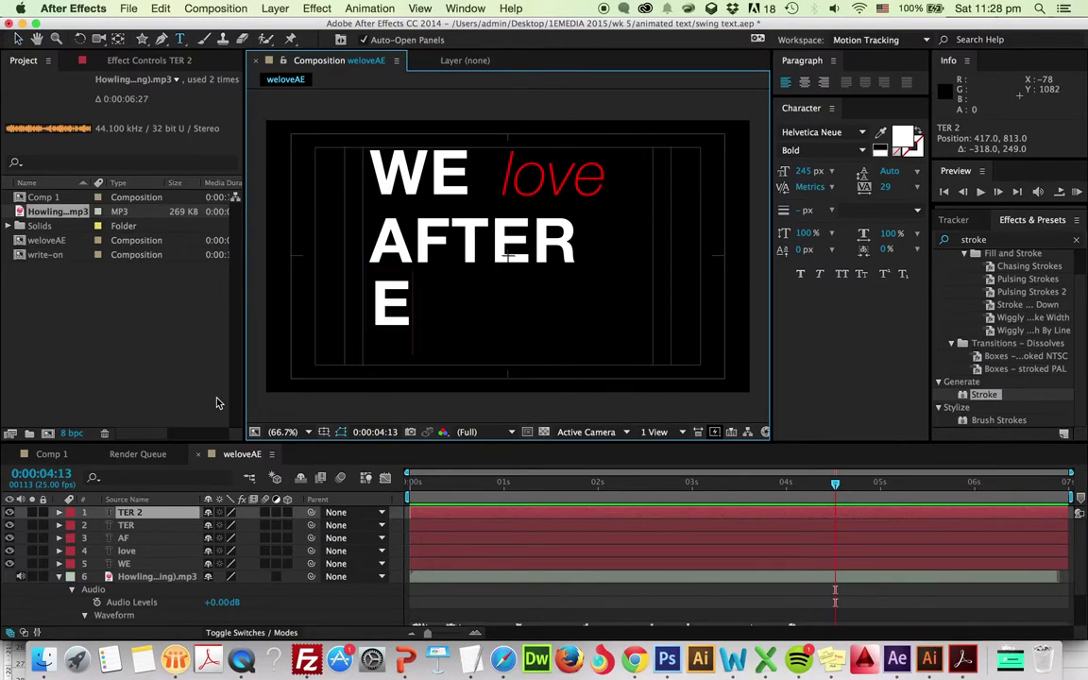
- Create an "FFECTS" text layer from a duplicate of the E layer
click(144, 513)
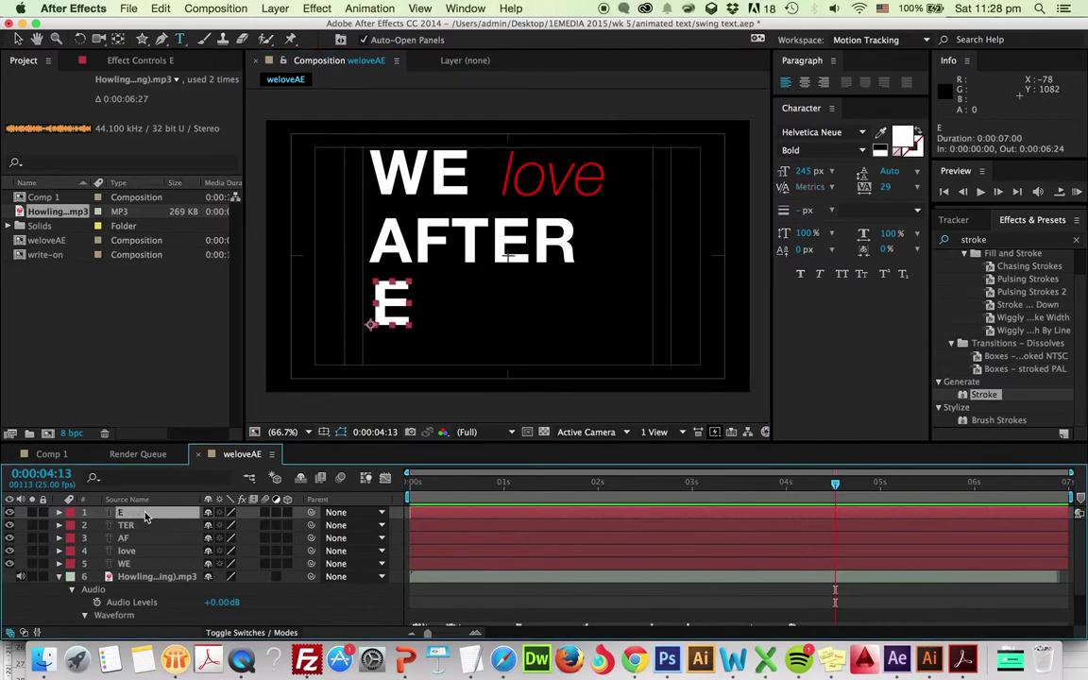
key(super+d)
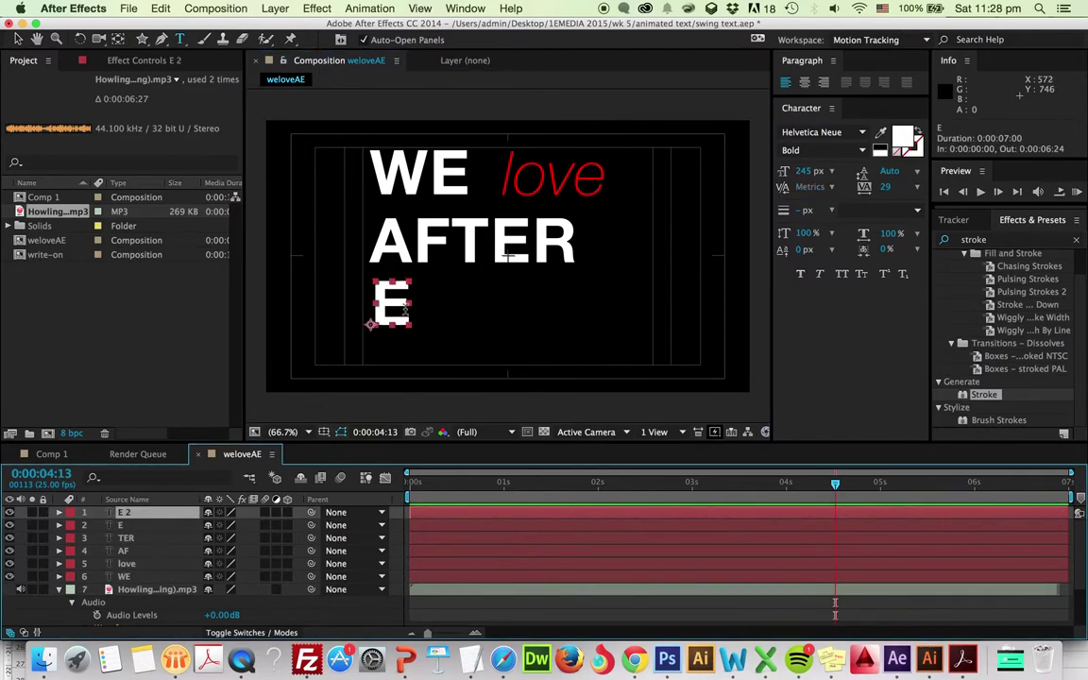
double_click(392, 302)
text(F)
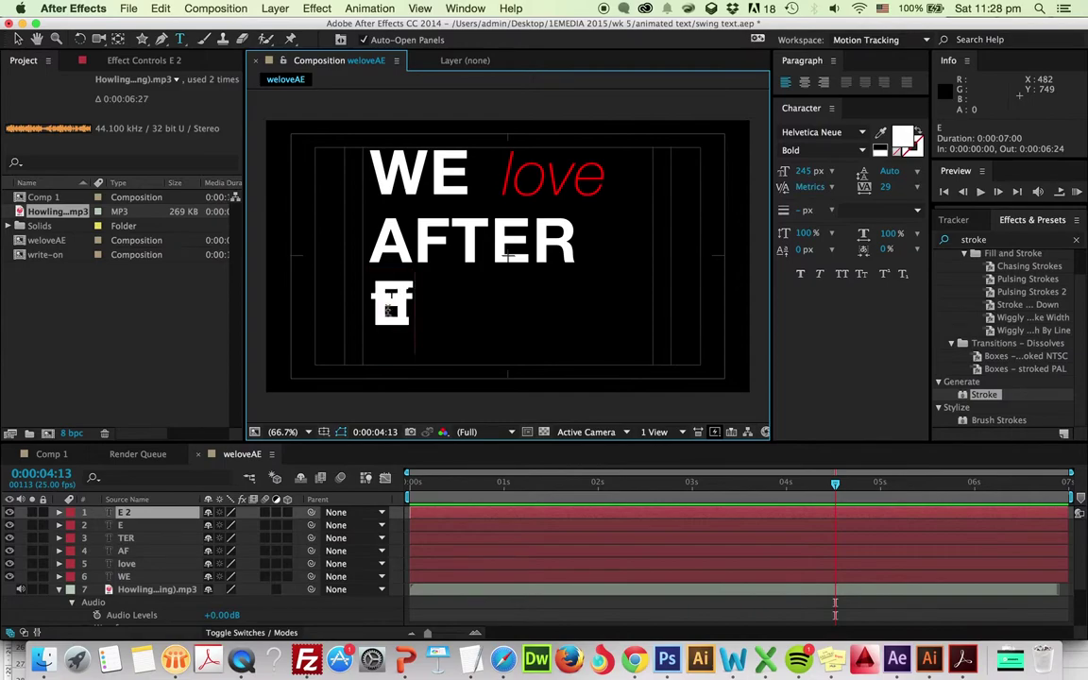
key(BackSpace)
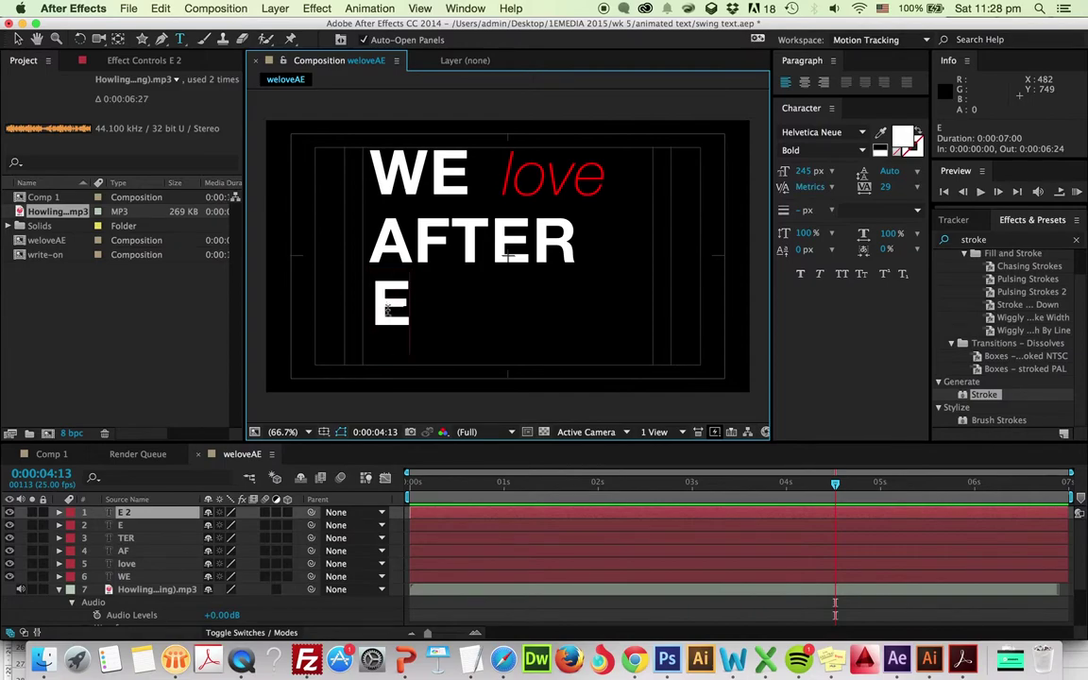
text(EFECTS)
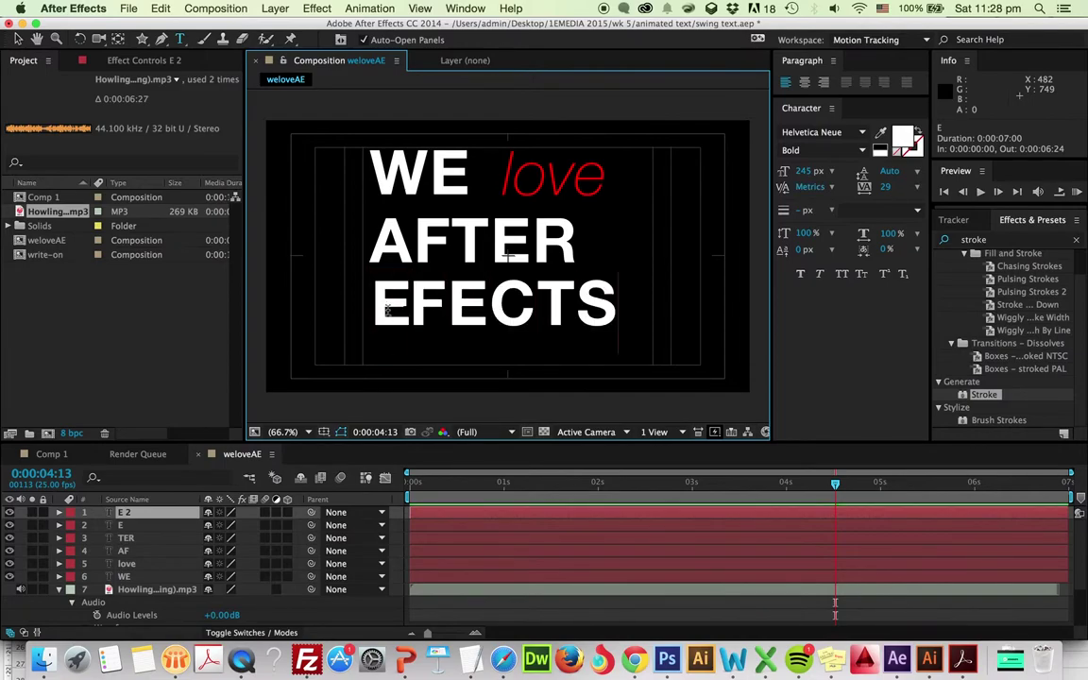
click(17, 40)
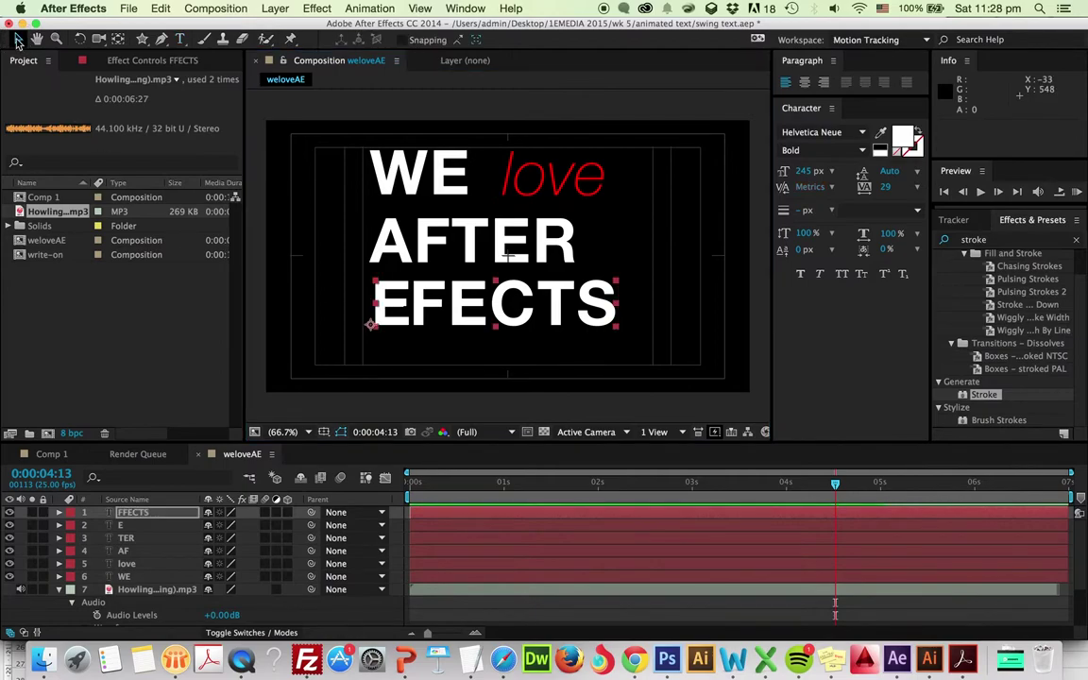
- Move the FFECTS layer beside the E to complete EFFECTS, at about 567, 813
key(shift+Right)
key(shift+Right)
key(shift+Right)
key(shift+Right)
key(shift+Right)
key(shift+Right)
key(shift+Right)
key(shift+Right)
key(shift+Right)
key(shift+Right)
key(shift+Right)
key(shift+Right)
key(shift+Right)
key(shift+Right)
key(shift+Right)
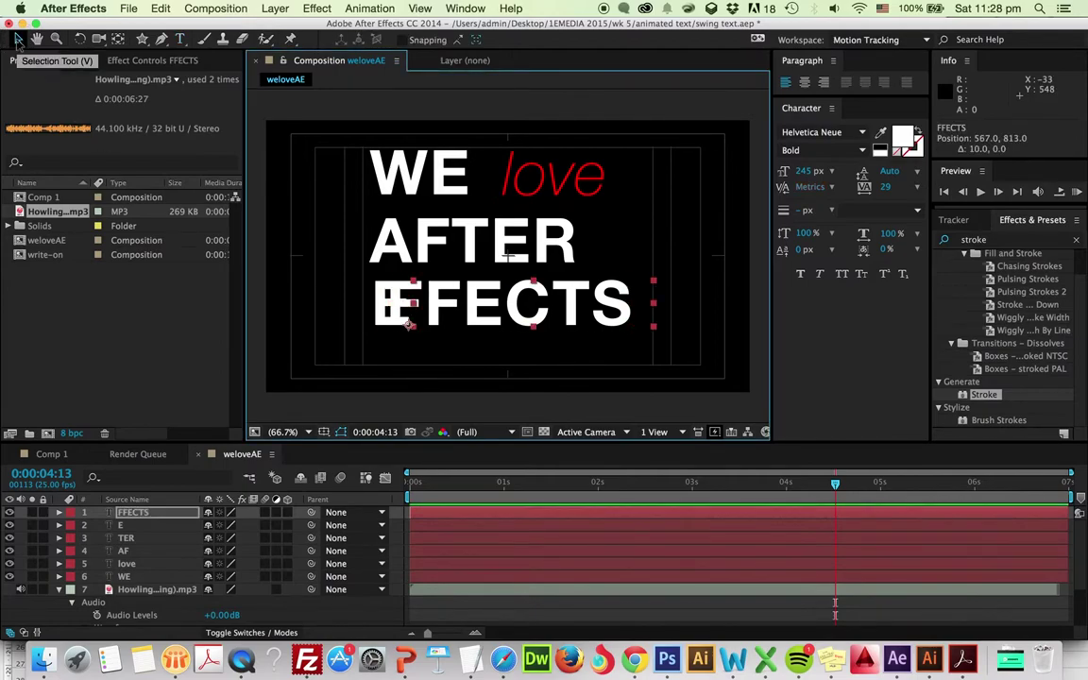
key(Left)
key(Left)
key(Left)
key(Left)
key(Left)
key(Left)
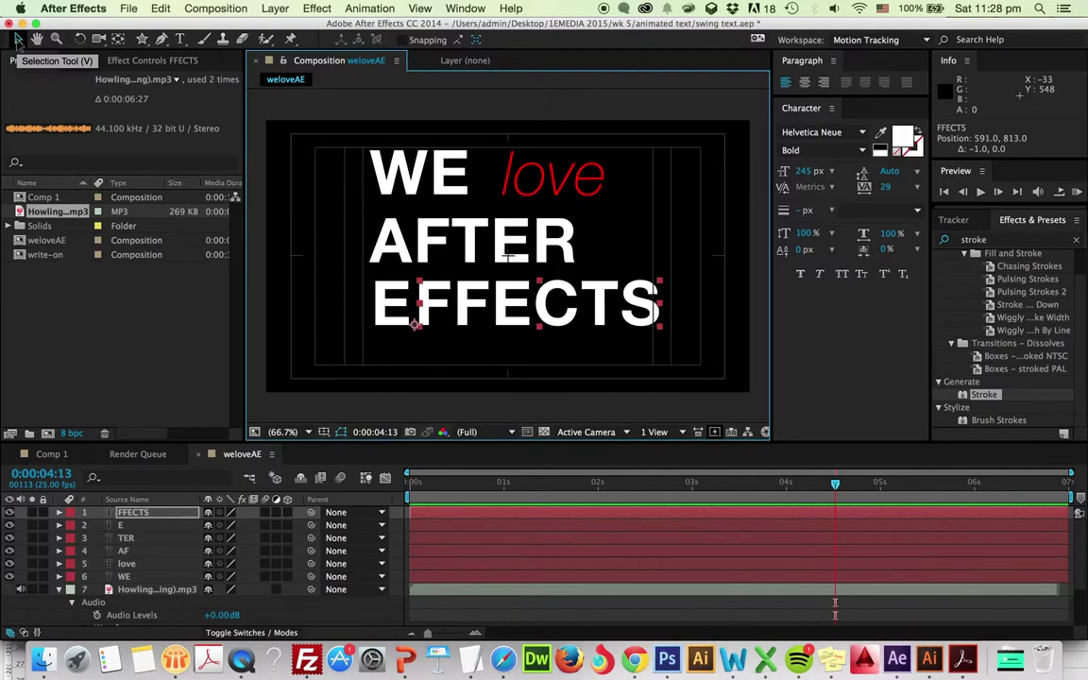
key(Left)
key(Left)
key(Left)
key(Left)
key(Left)
key(Left)
key(Left)
key(Left)
key(Left)
key(Left)
key(Left)
key(Left)
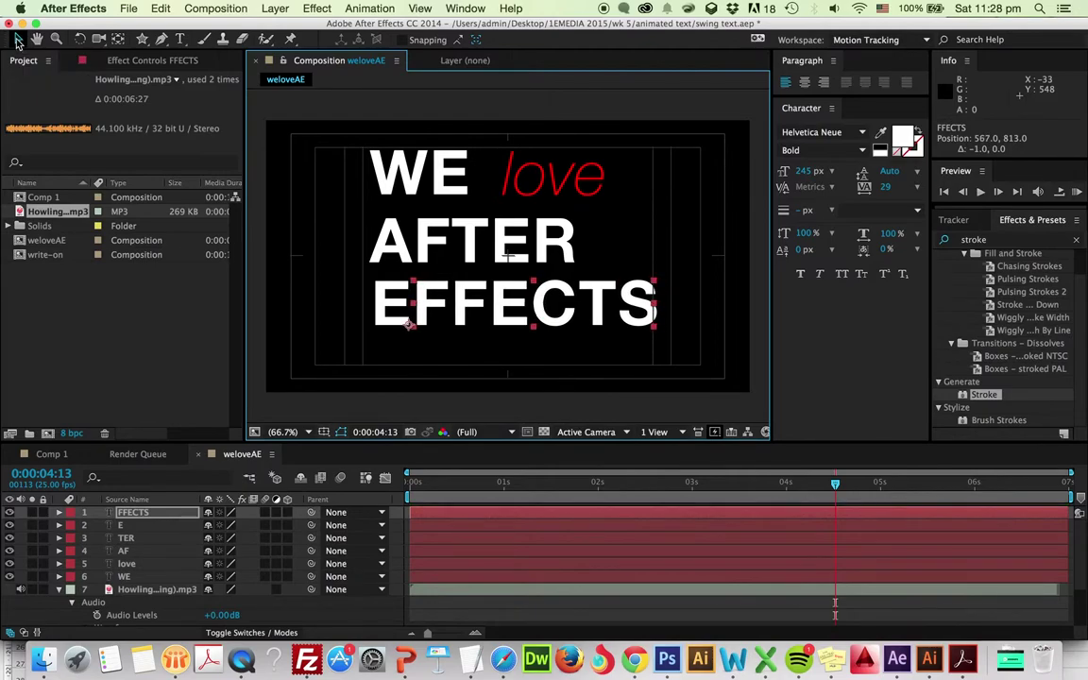
- Fine-tune the gap between E and FFECTS, placing FFECTS at 576, 813
click(456, 359)
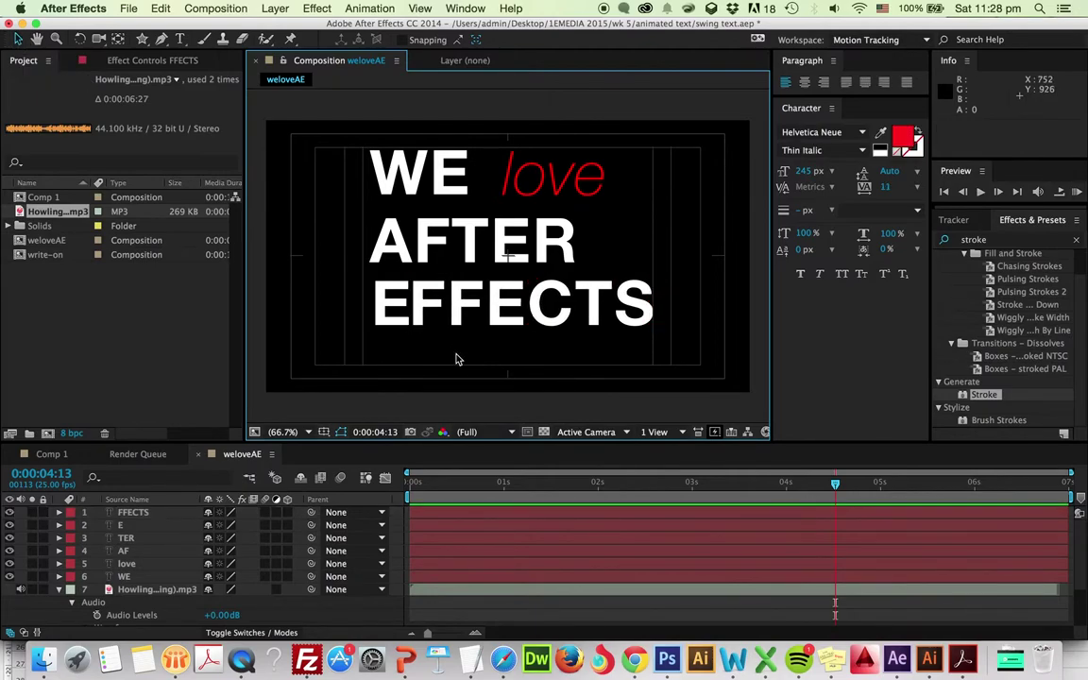
click(461, 331)
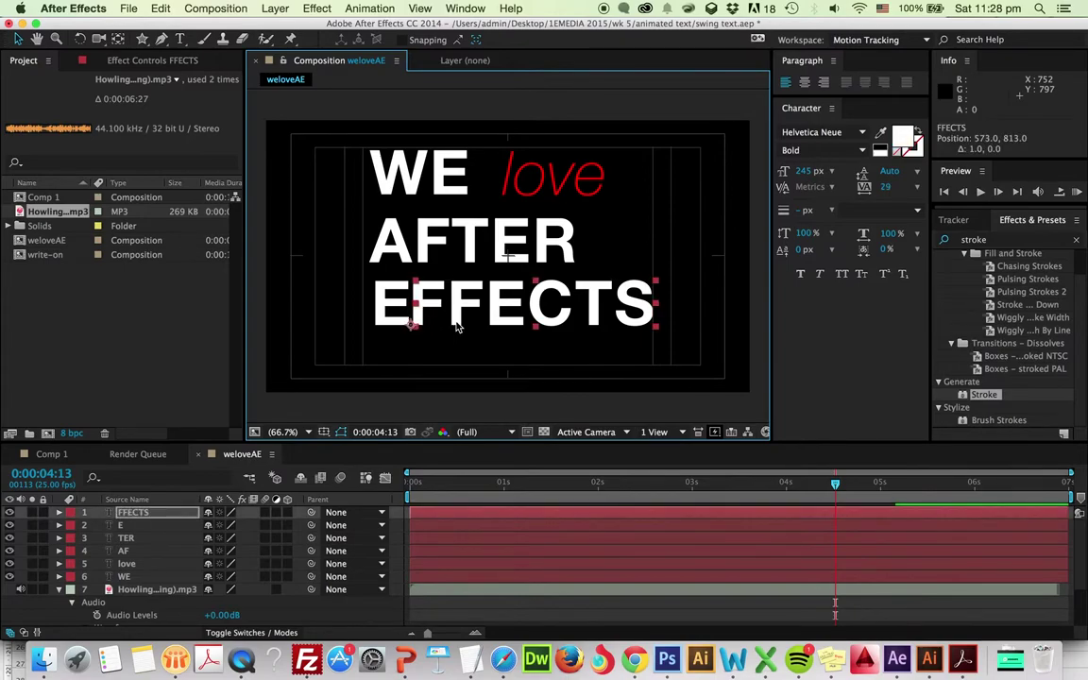
key(Right)
click(486, 359)
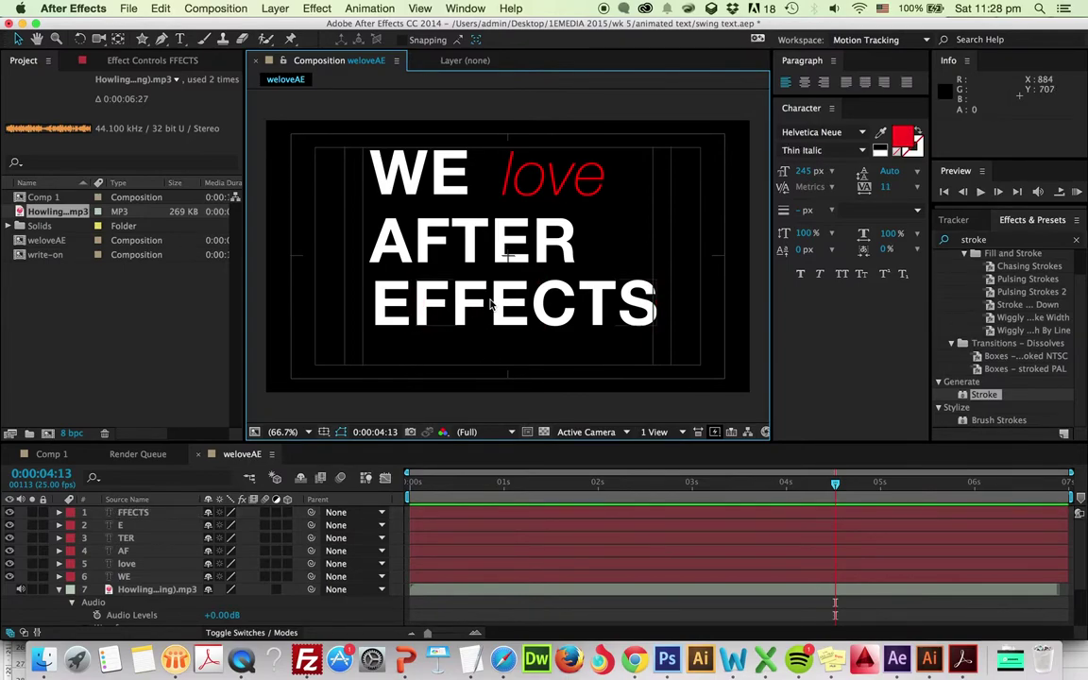
drag(504, 311, 498, 337)
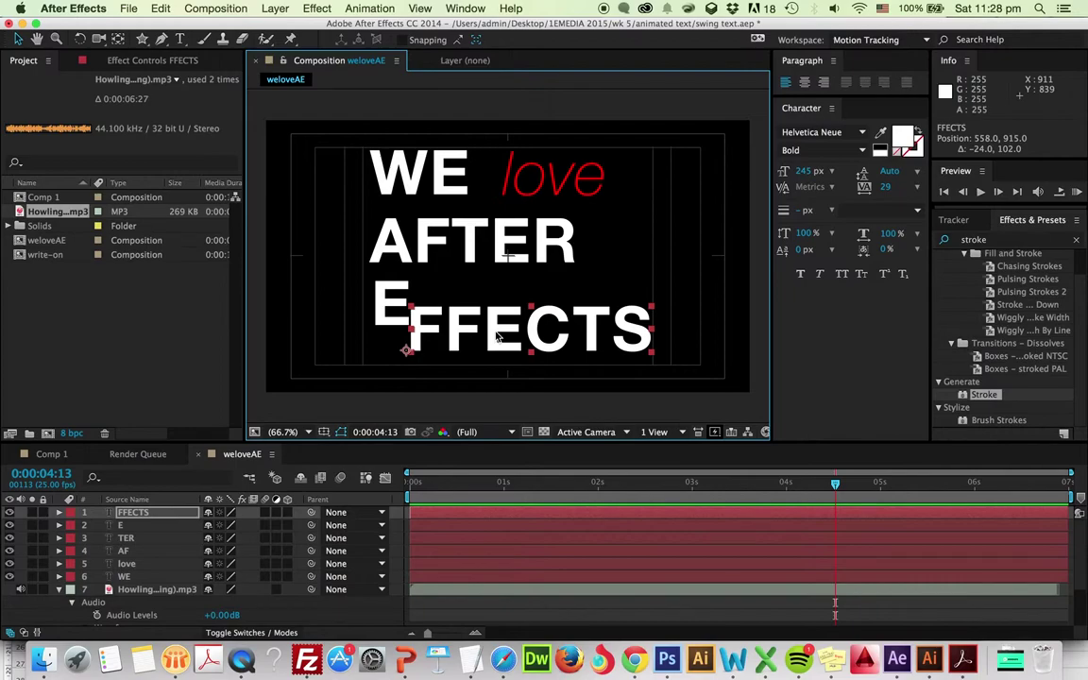
key(super+z)
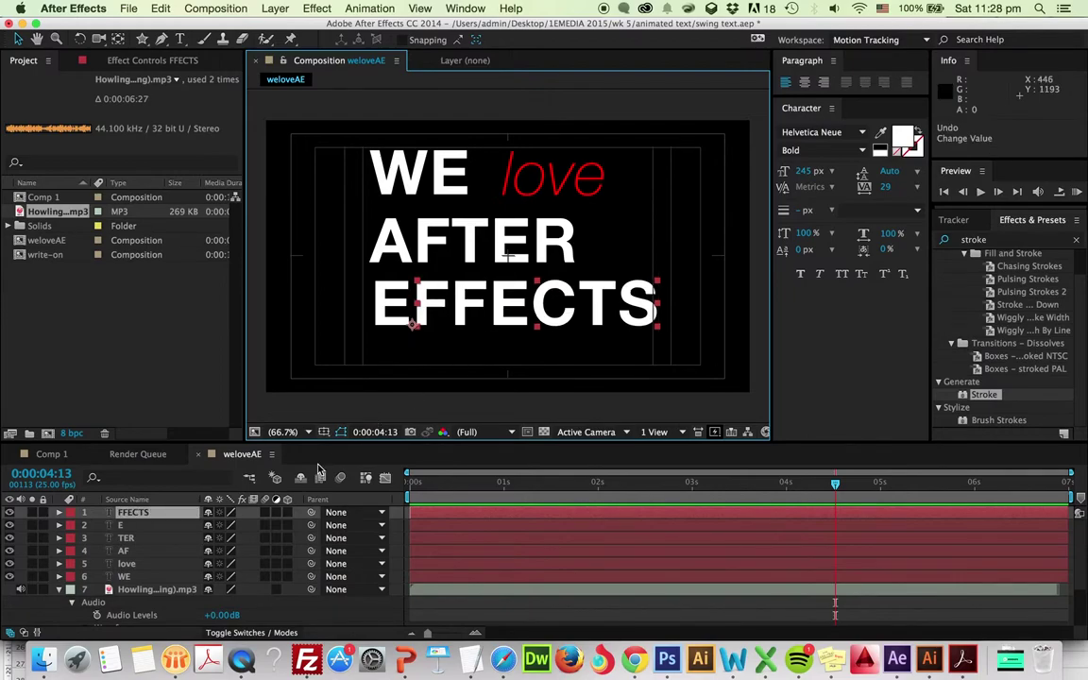
key(Left)
key(Left)
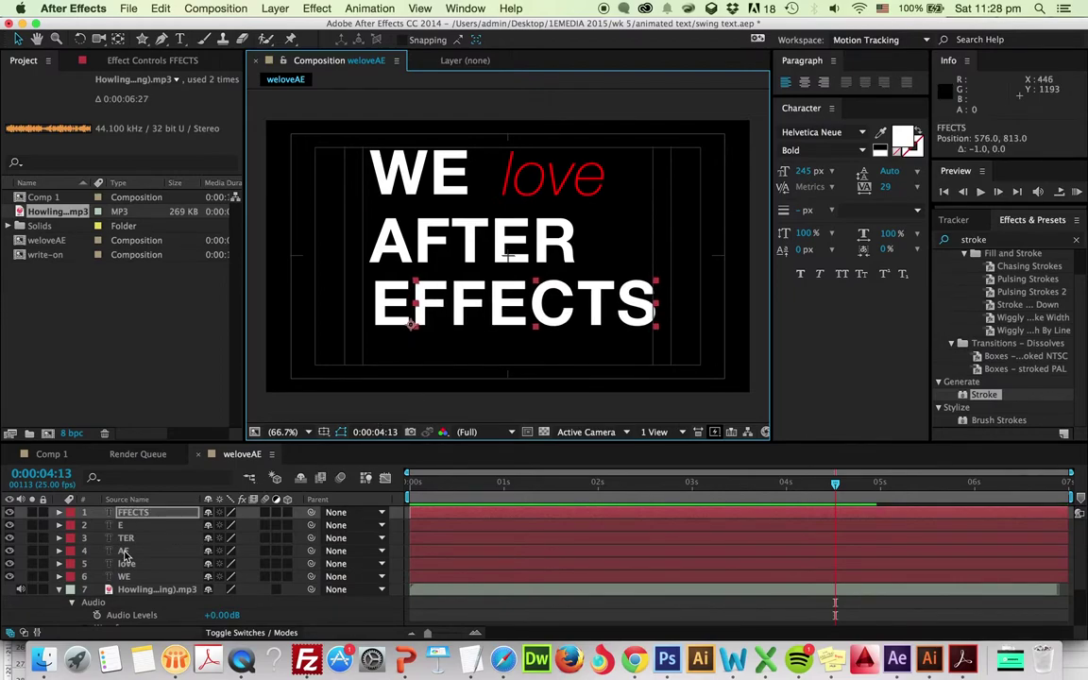
- Move the E and FFECTS layers down together by about 150 px, to the lower edge of the title-safe area
shift+click(135, 527)
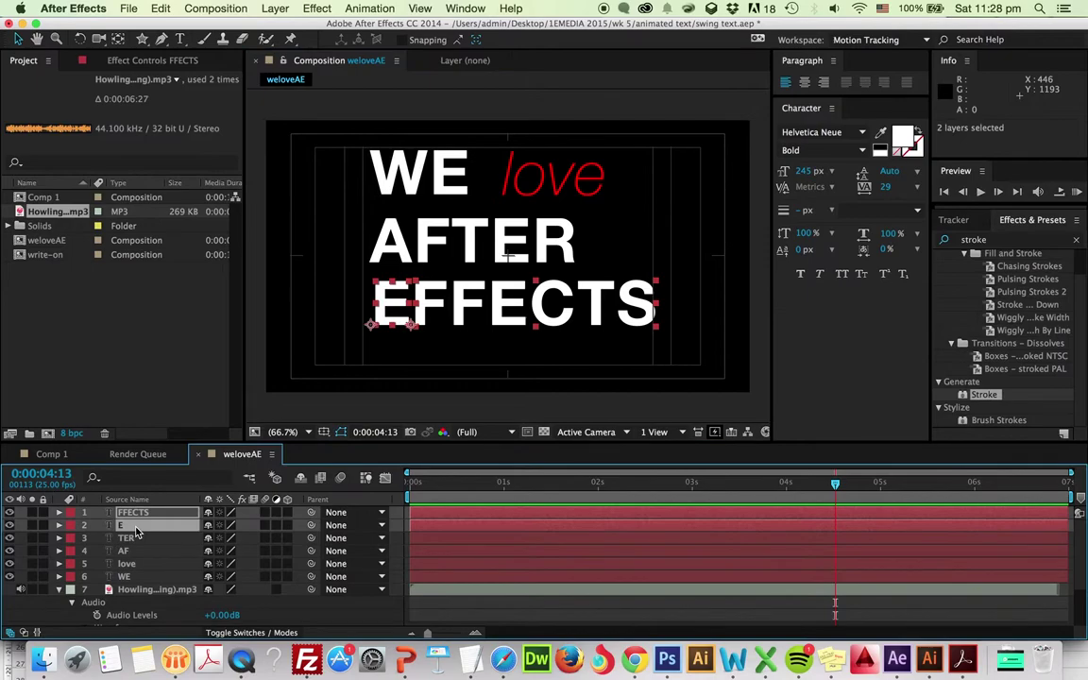
key(shift+Down)
key(shift+Down)
key(shift+Down)
key(shift+Down)
key(shift+Down)
key(shift+Down)
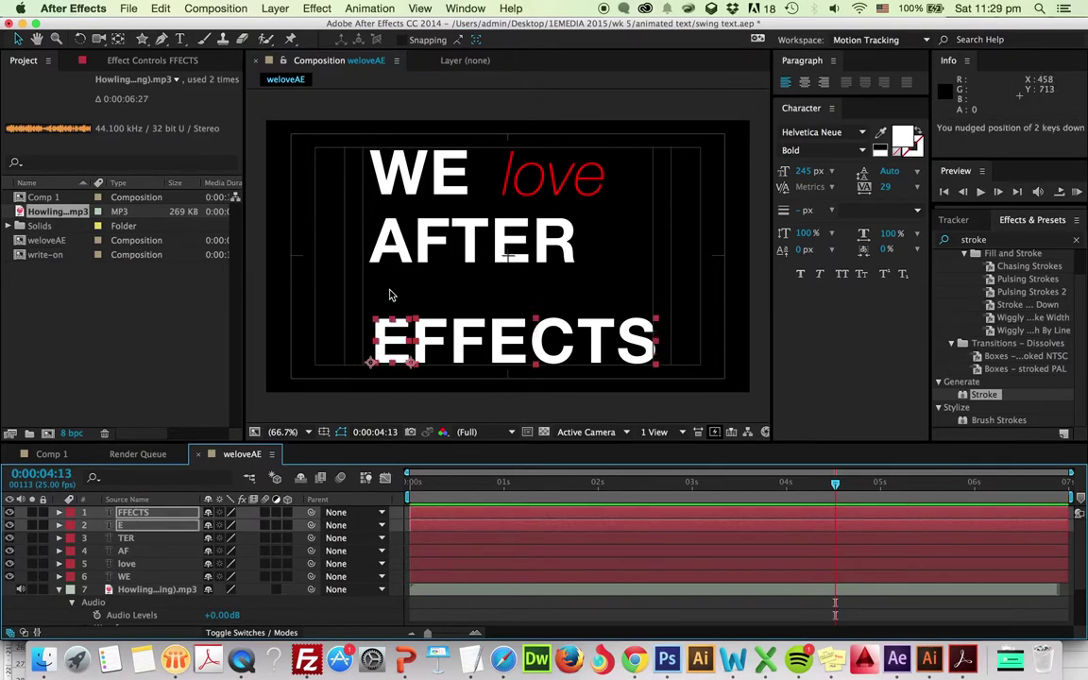
- Move the AF and TER layers down together close above EFFECTS and shift them slightly to the right
drag(408, 267, 515, 259)
key(shift+Down)
key(shift+Down)
key(shift+Down)
key(shift+Down)
key(shift+Down)
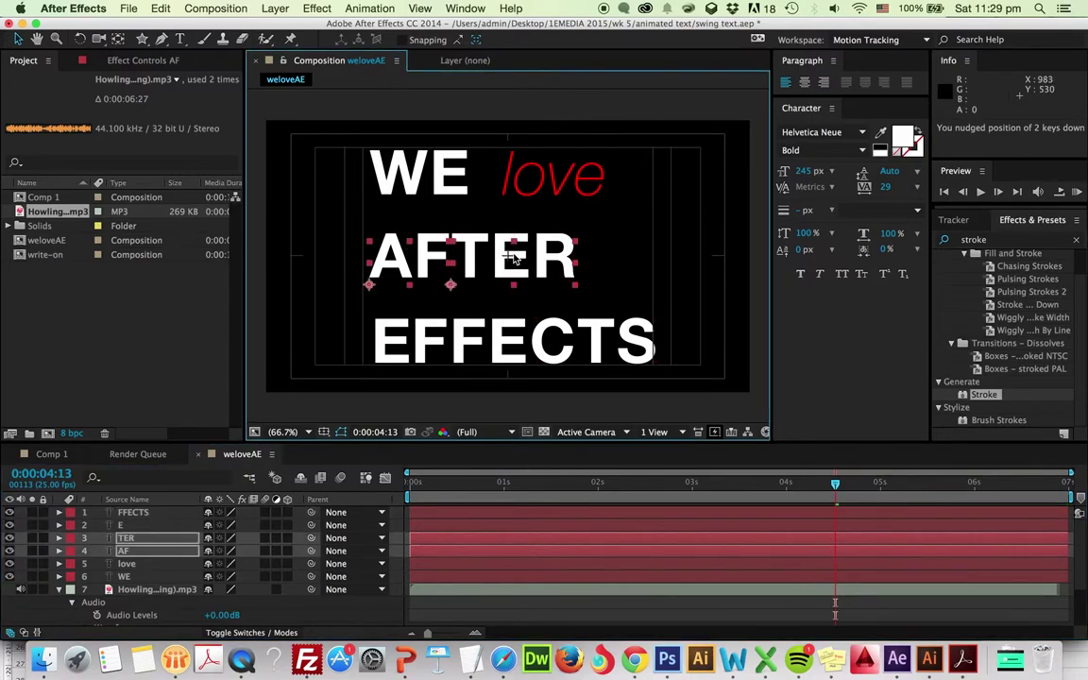
key(shift+Down)
key(shift+Right)
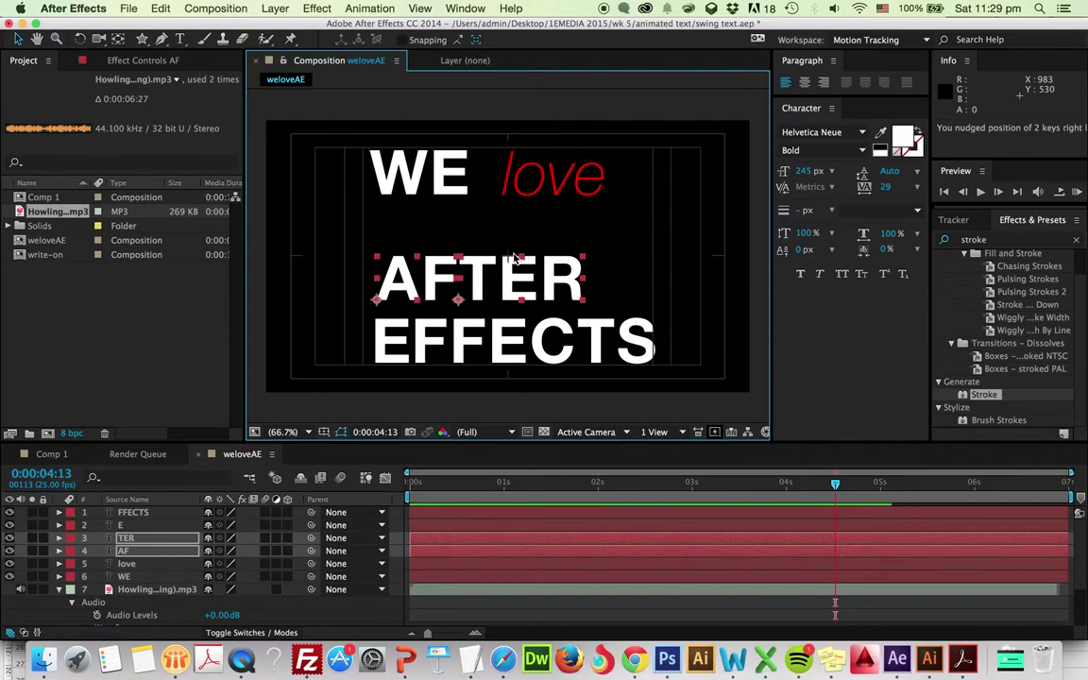
key(shift+Up)
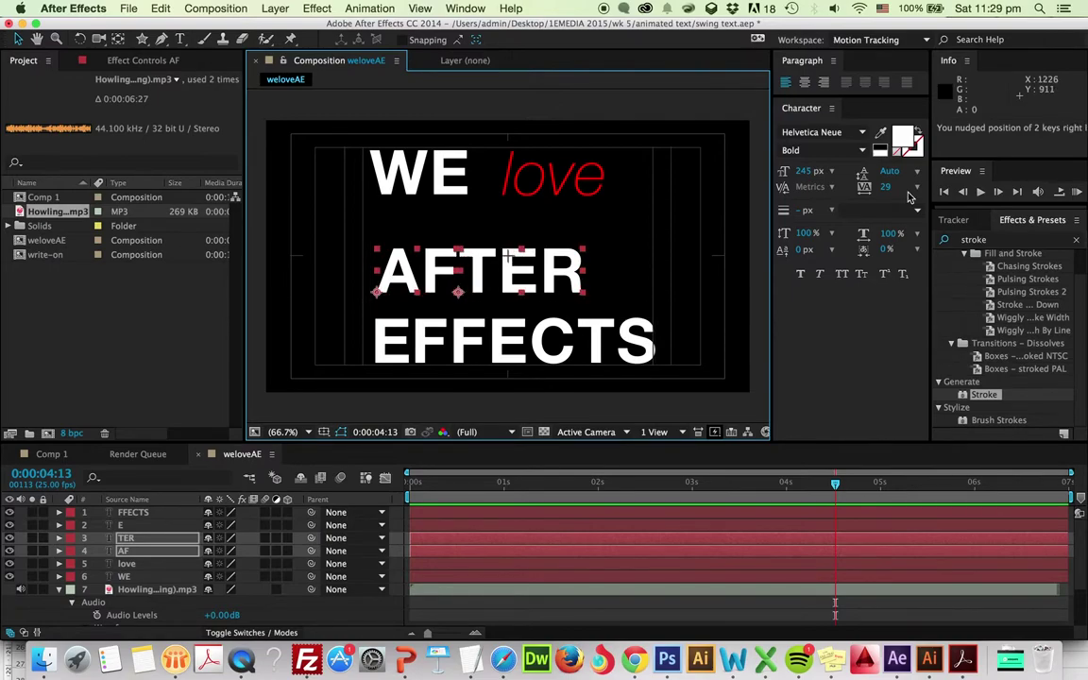
- Set the font size of AF and TER to 322 px and lower them until they sit just above EFFECTS
drag(806, 174, 865, 176)
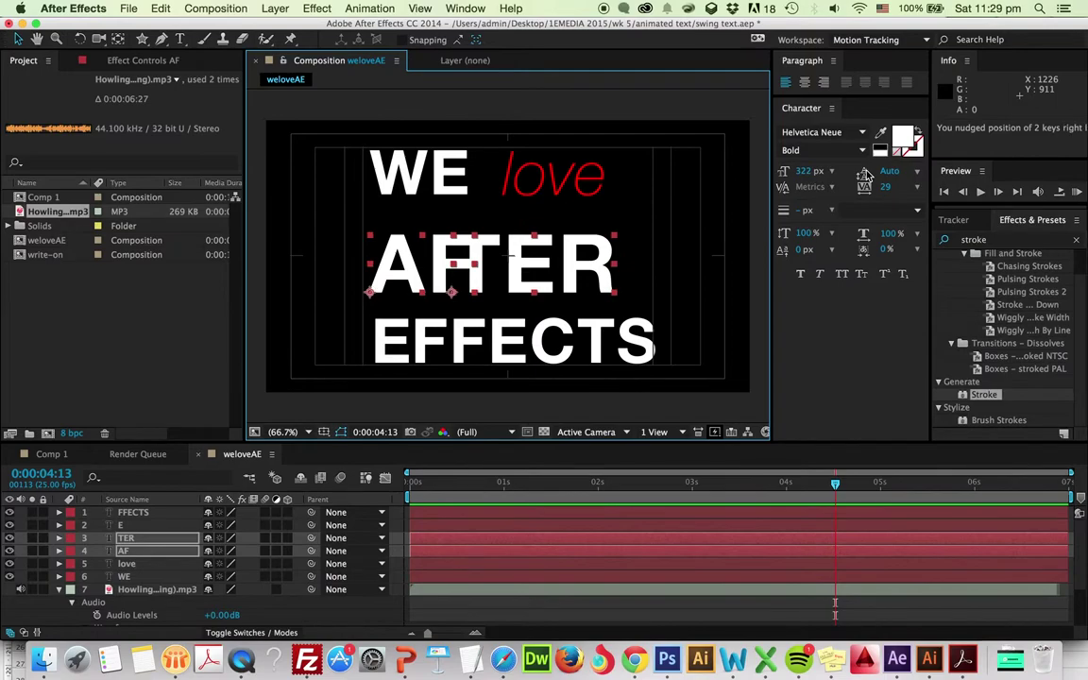
key(Down)
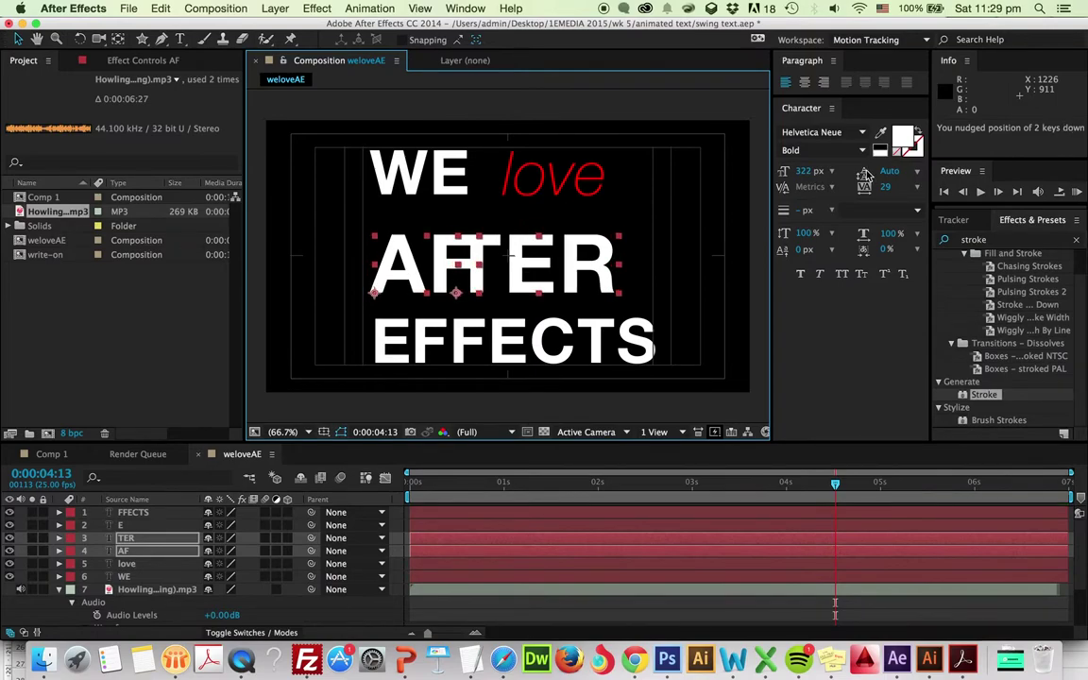
key(Down)
key(Down)
key(Down)
key(Down)
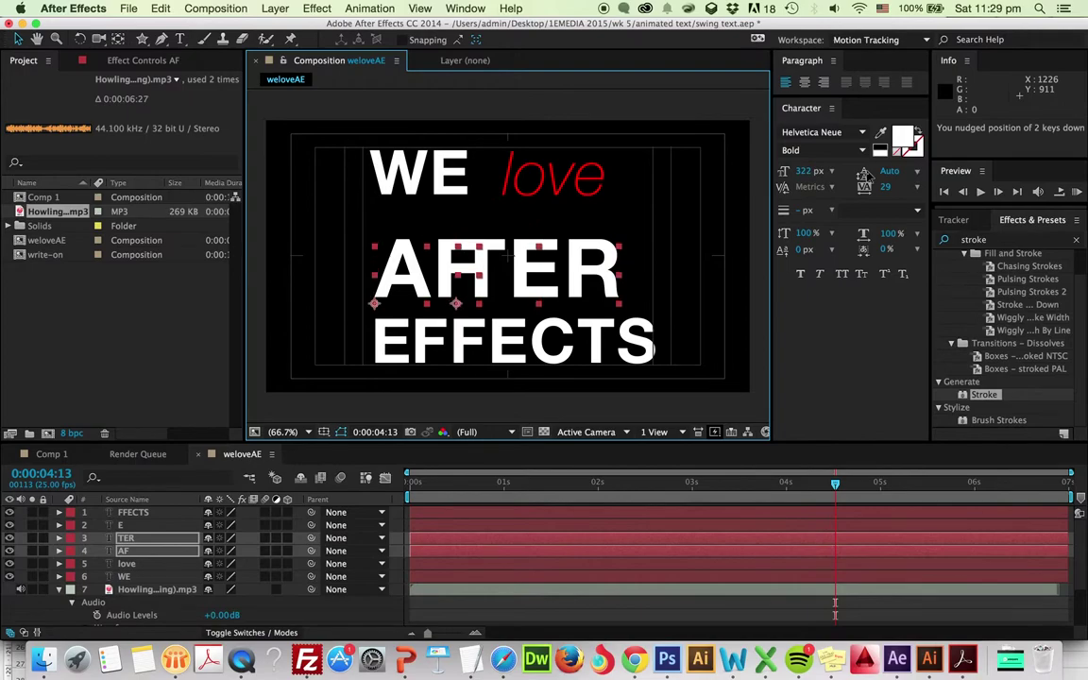
key(shift+Down)
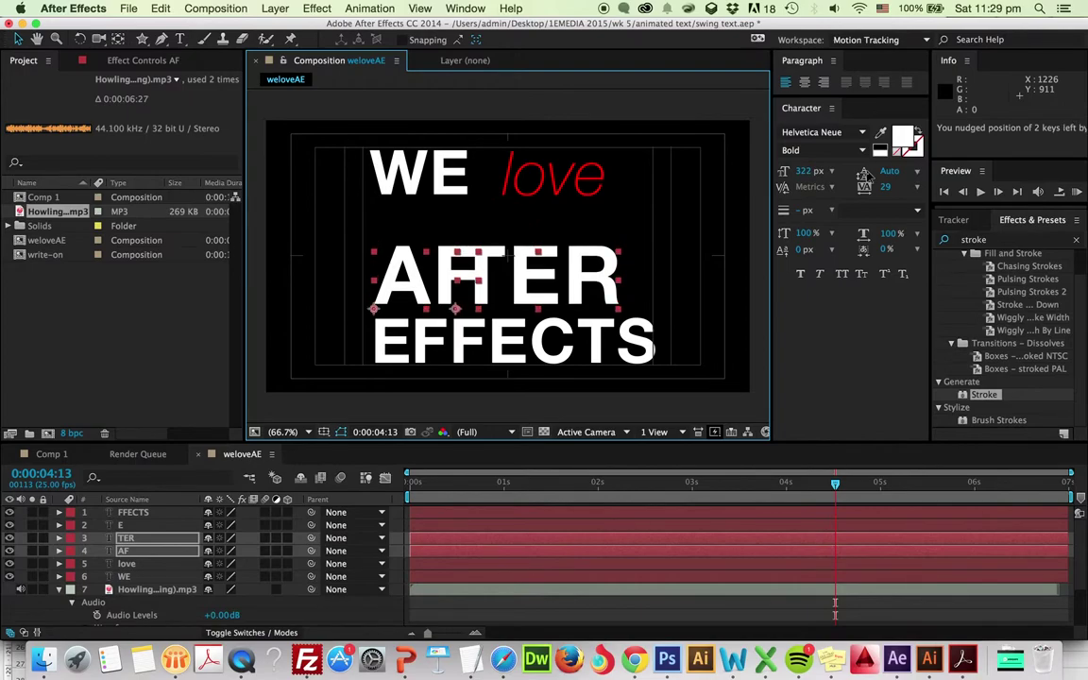
key(shift+Down)
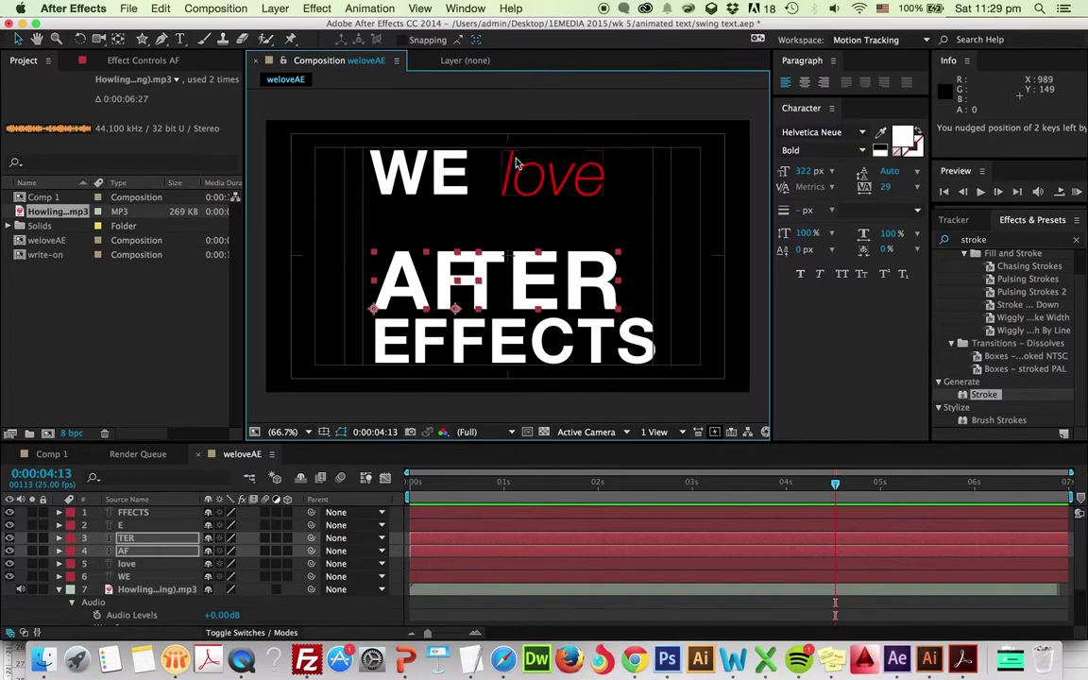
- Enlarge the WE text to roughly match AFTER and move it down just above that line
click(455, 195)
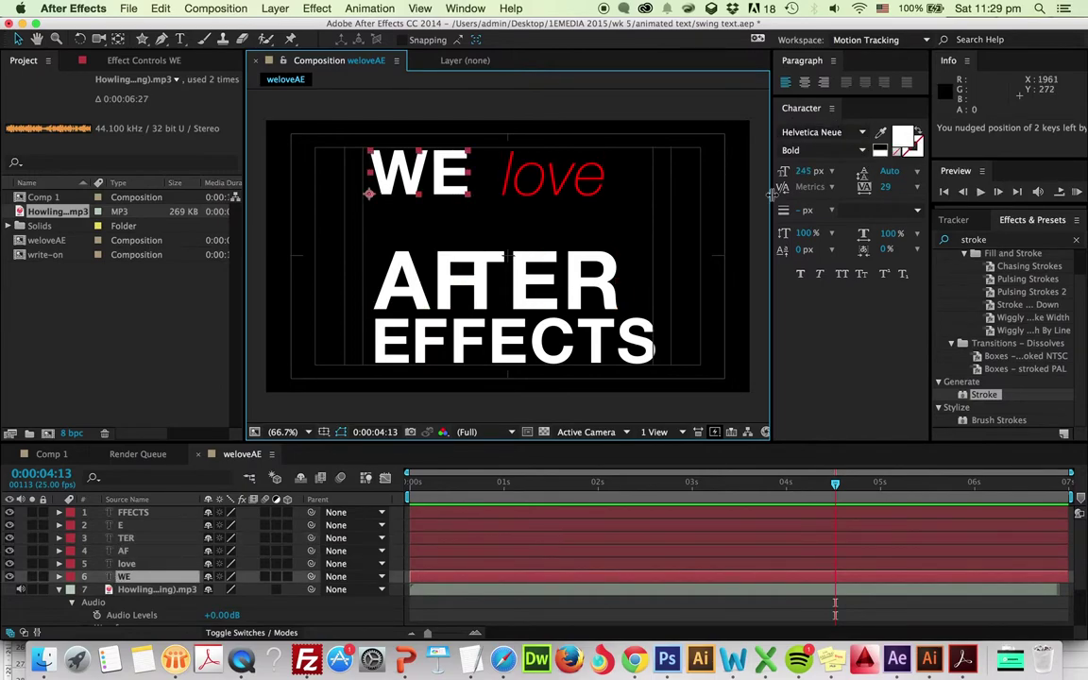
drag(801, 172, 851, 175)
drag(462, 194, 450, 219)
- Place TER beside AF at about 807, 723 and align EFFECTS with AFTER's left edge, with FFECTS at about 552, 963
drag(456, 286, 498, 265)
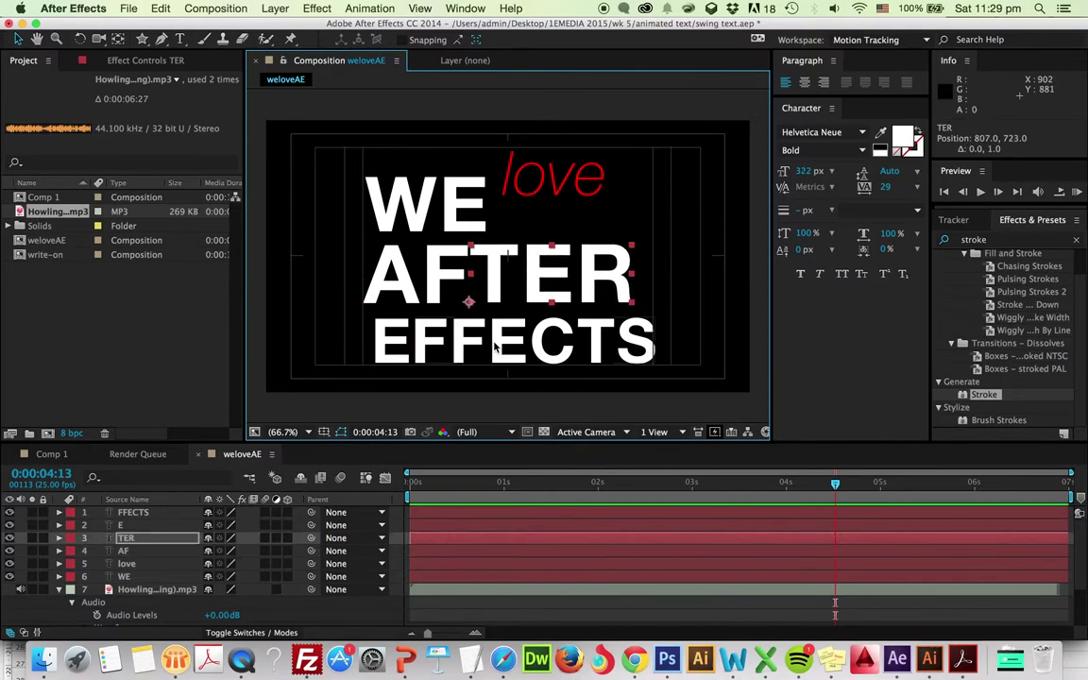
mouse_move(393, 348)
mouse_down()
mouse_move(382, 347)
mouse_move(418, 348)
mouse_move(408, 349)
mouse_up()
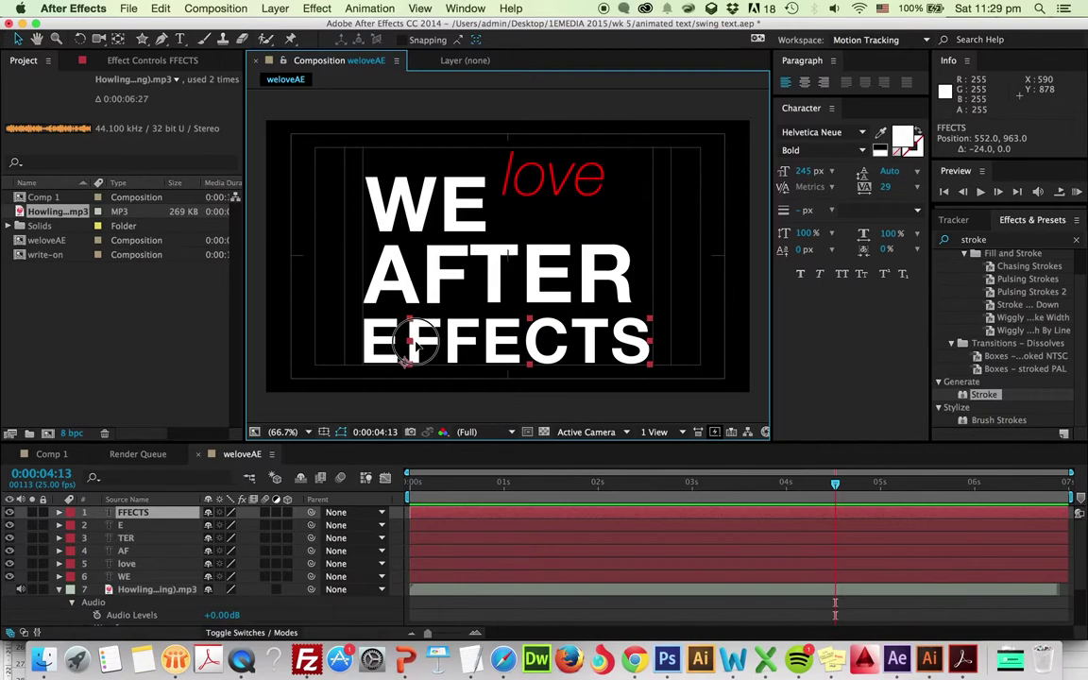
click(390, 349)
click(390, 348)
key(Return)
- Set the love text's font size to 284 px and place it beside WE at about 981, 438
click(586, 196)
drag(586, 197, 596, 224)
drag(808, 170, 836, 171)
drag(616, 204, 599, 216)
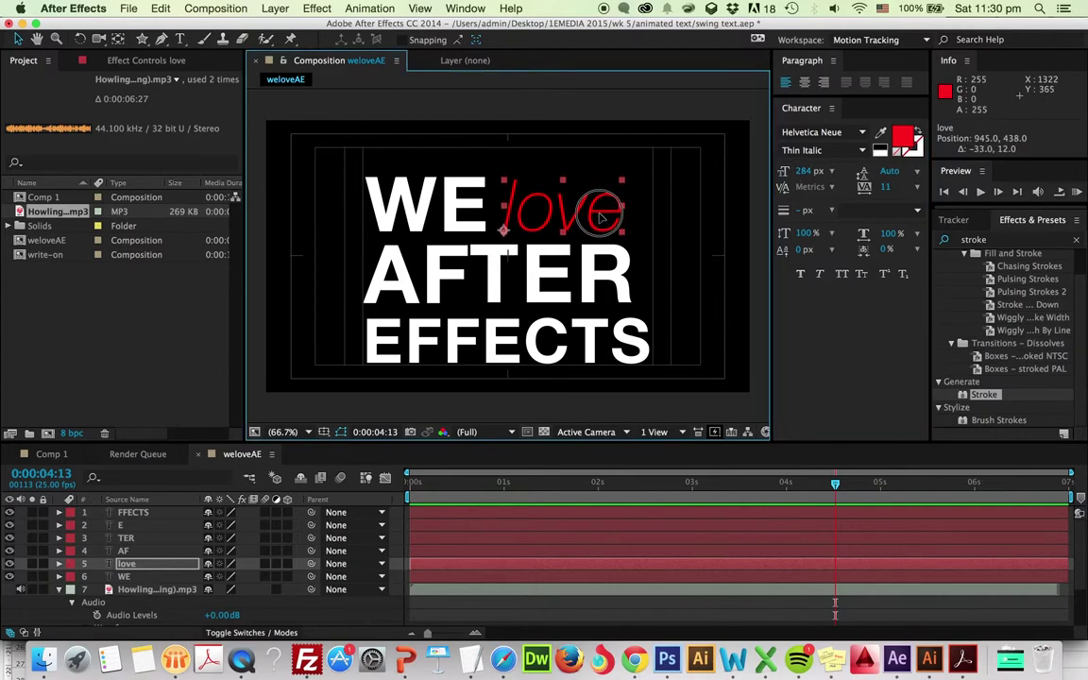
click(668, 223)
drag(623, 218, 632, 220)
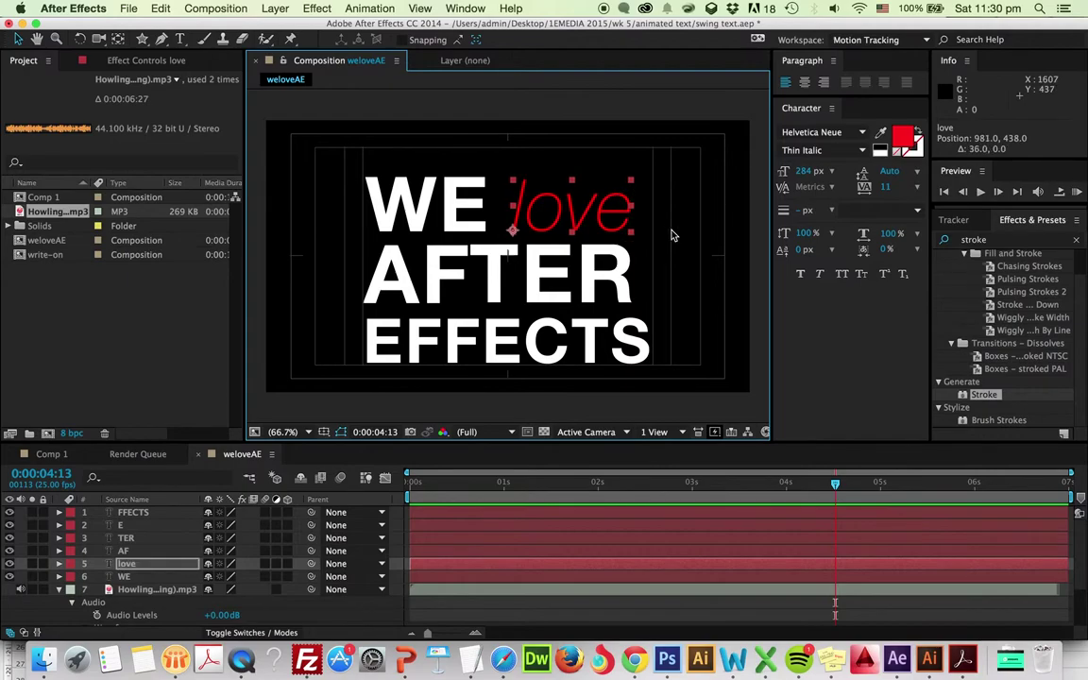
click(673, 233)
- Set the font size of the AF and TER layers to 364 px so AFTER matches the width of EFFECTS
click(631, 305)
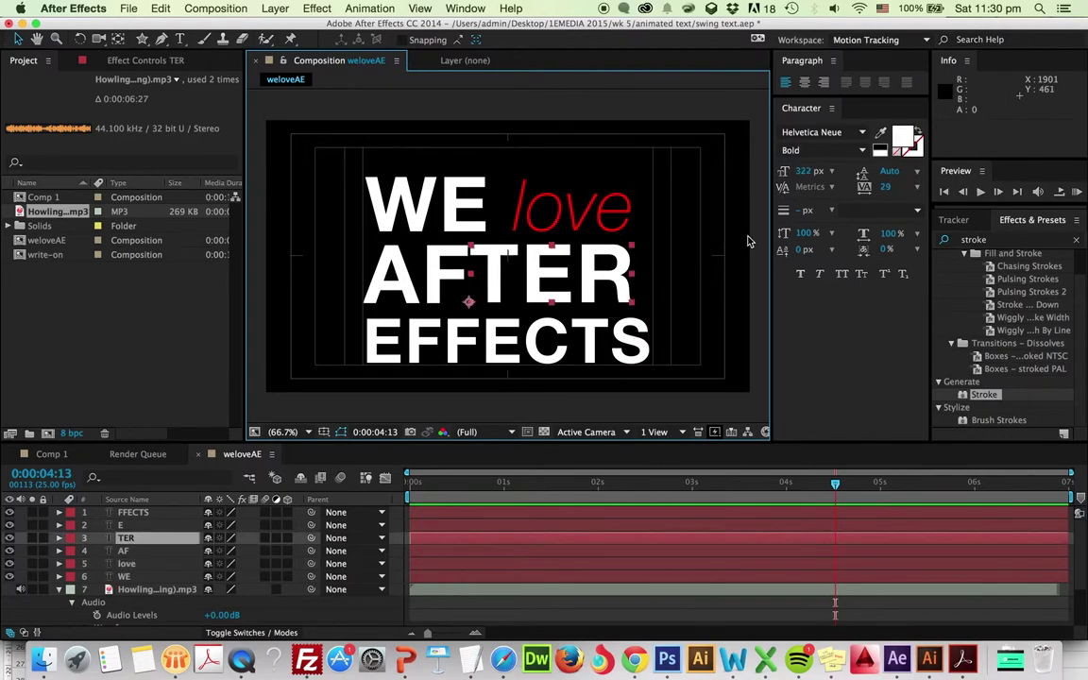
shift+click(428, 288)
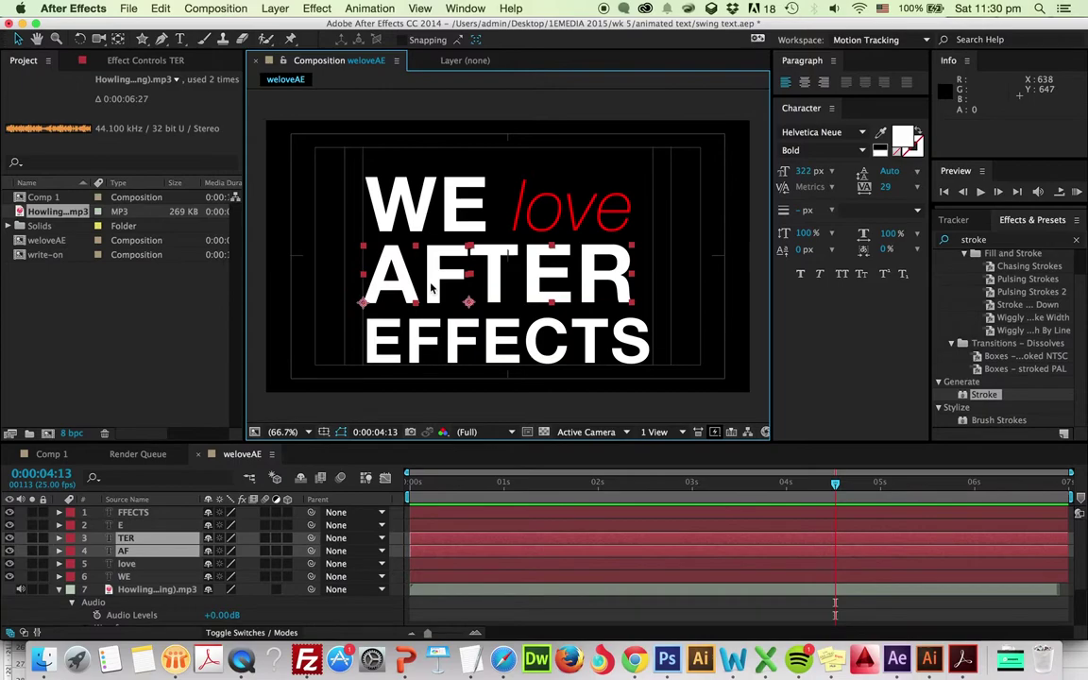
drag(810, 173, 840, 184)
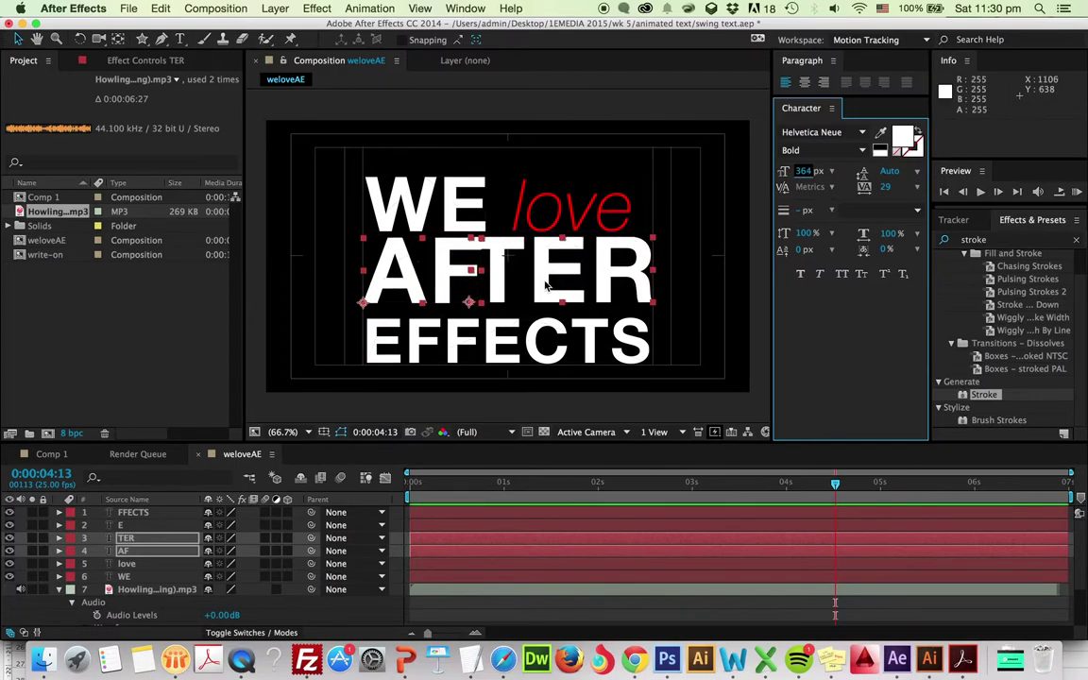
click(331, 265)
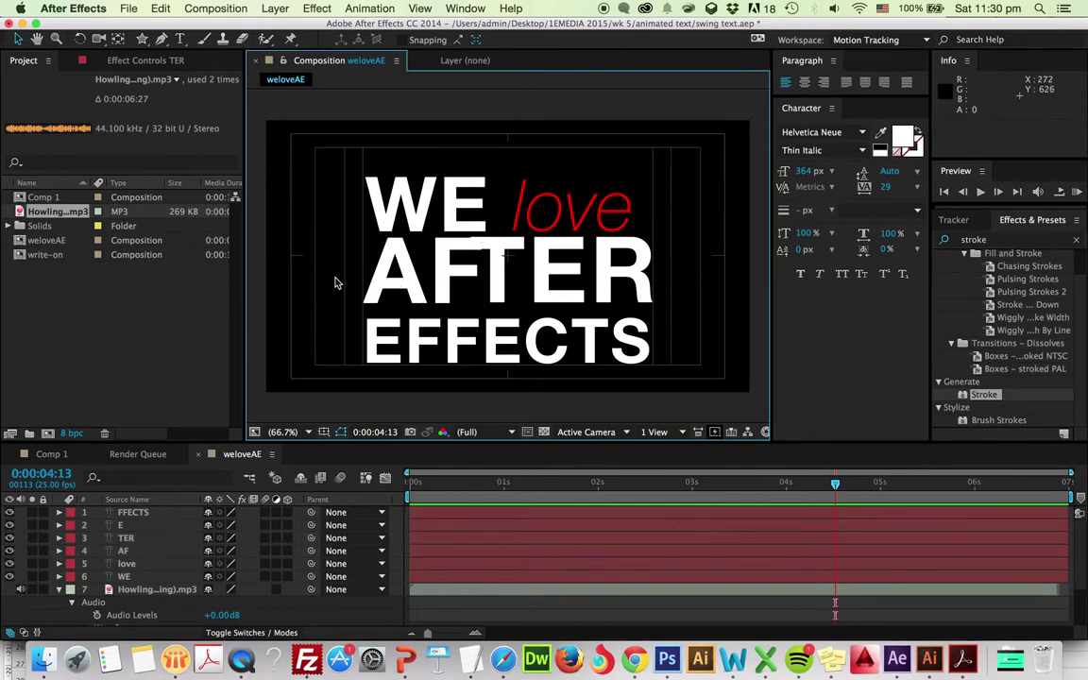
- Reduce the font size of the AF and TER layers to 319 px
click(378, 278)
click(529, 274)
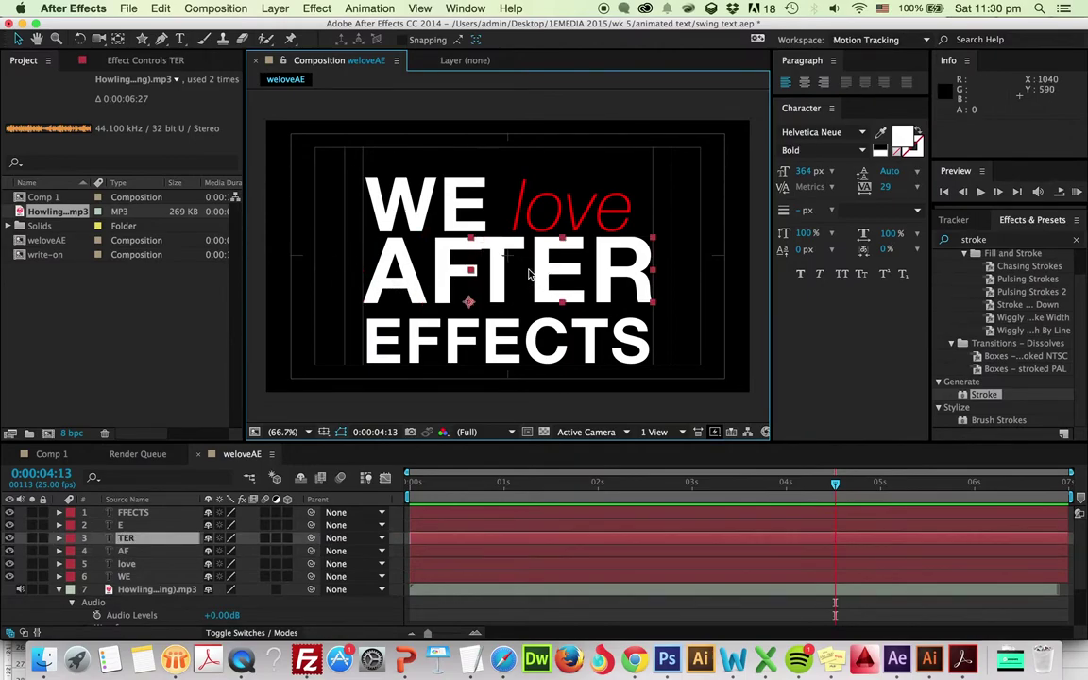
shift+click(454, 283)
drag(803, 172, 762, 175)
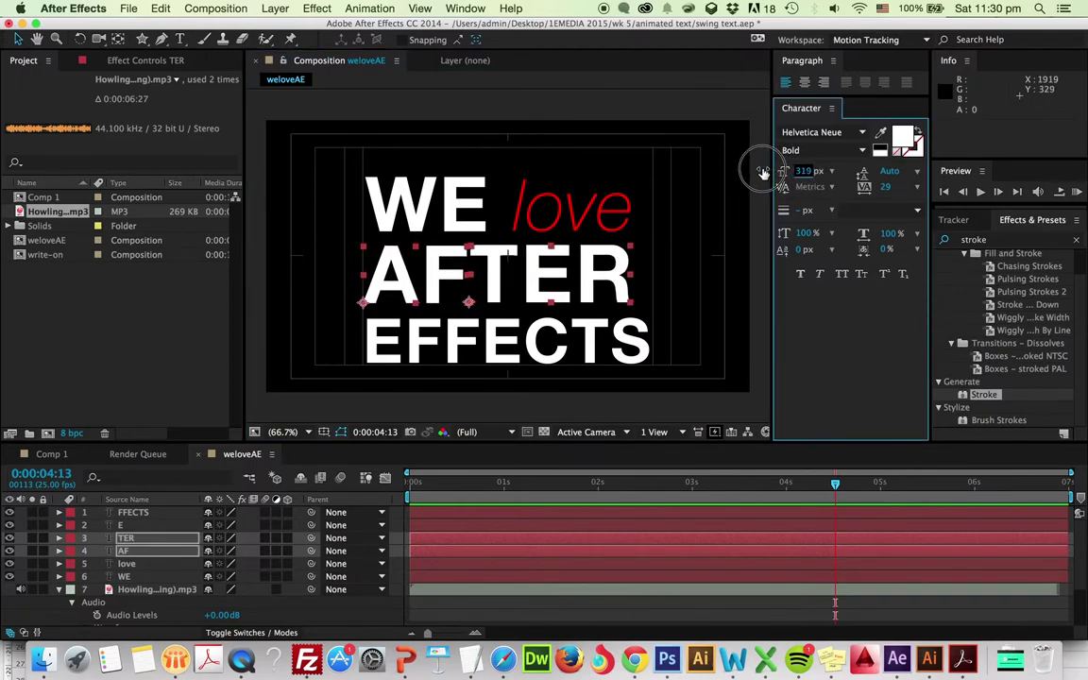
- Reposition TER beside AF at about 855, 726, closing up the letter spacing in AFTER
click(646, 286)
drag(632, 280, 647, 289)
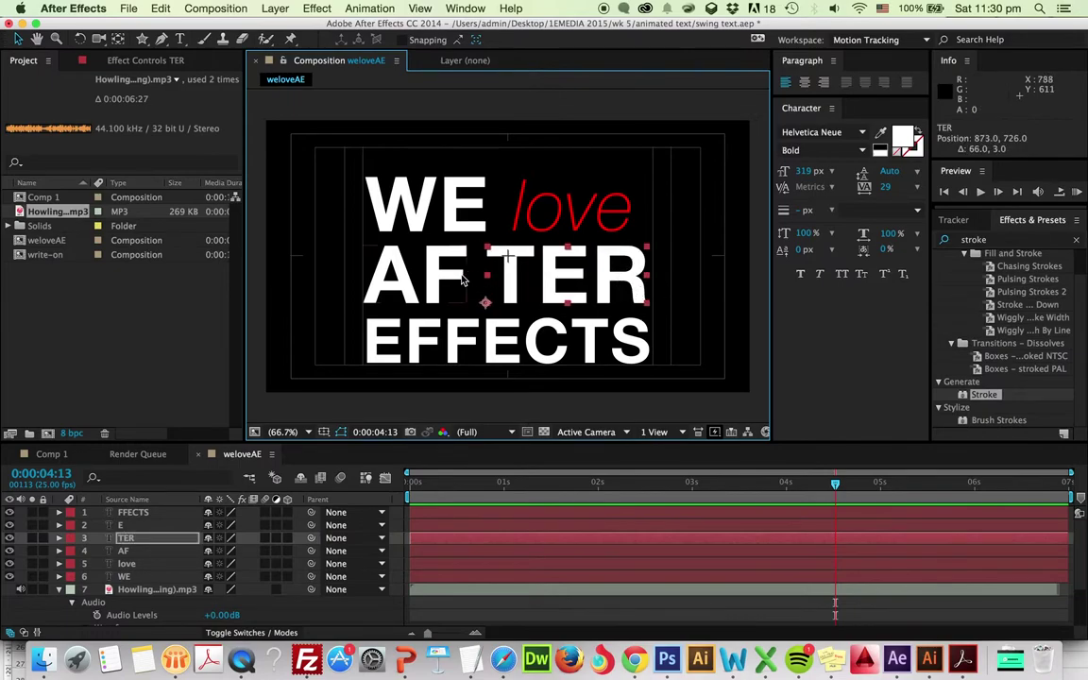
drag(519, 273, 508, 273)
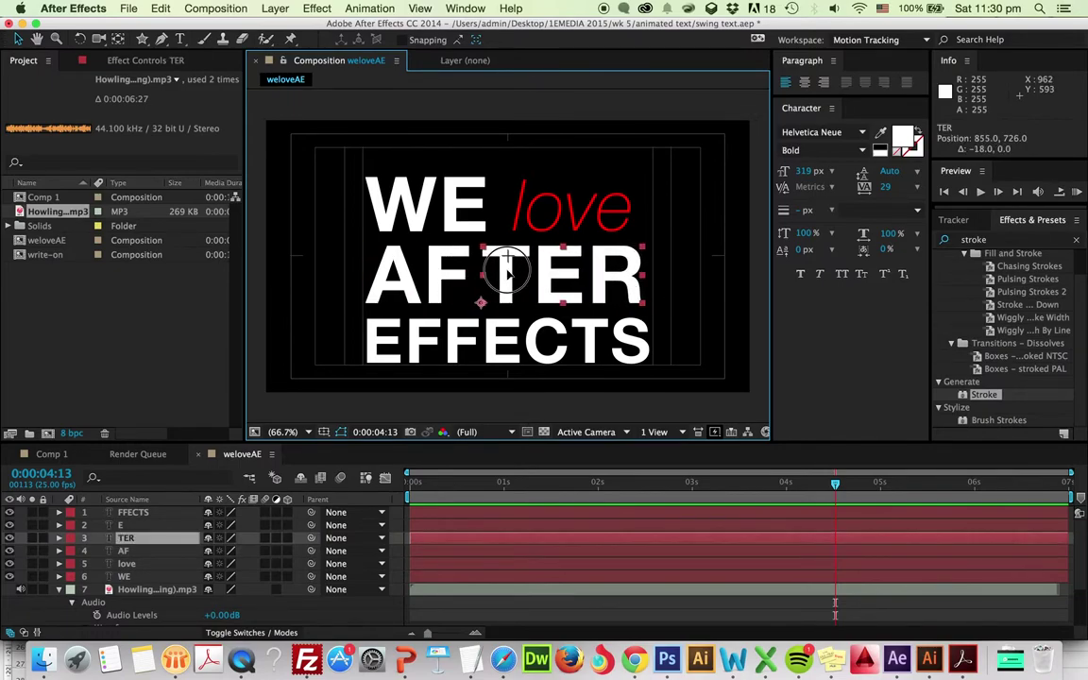
click(637, 226)
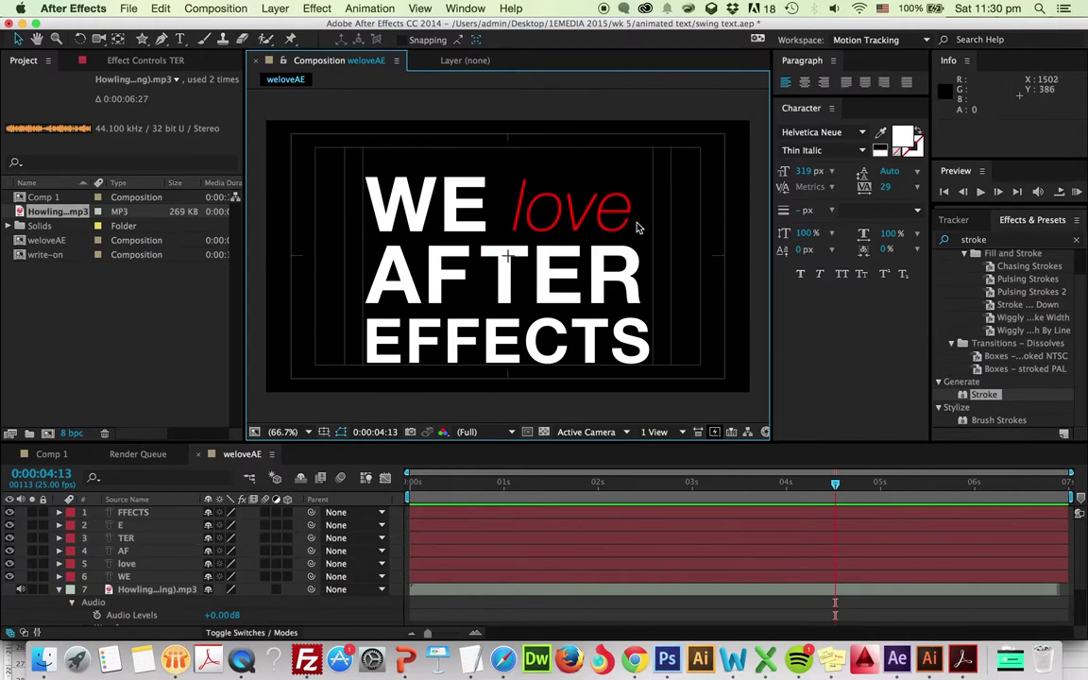
click(546, 271)
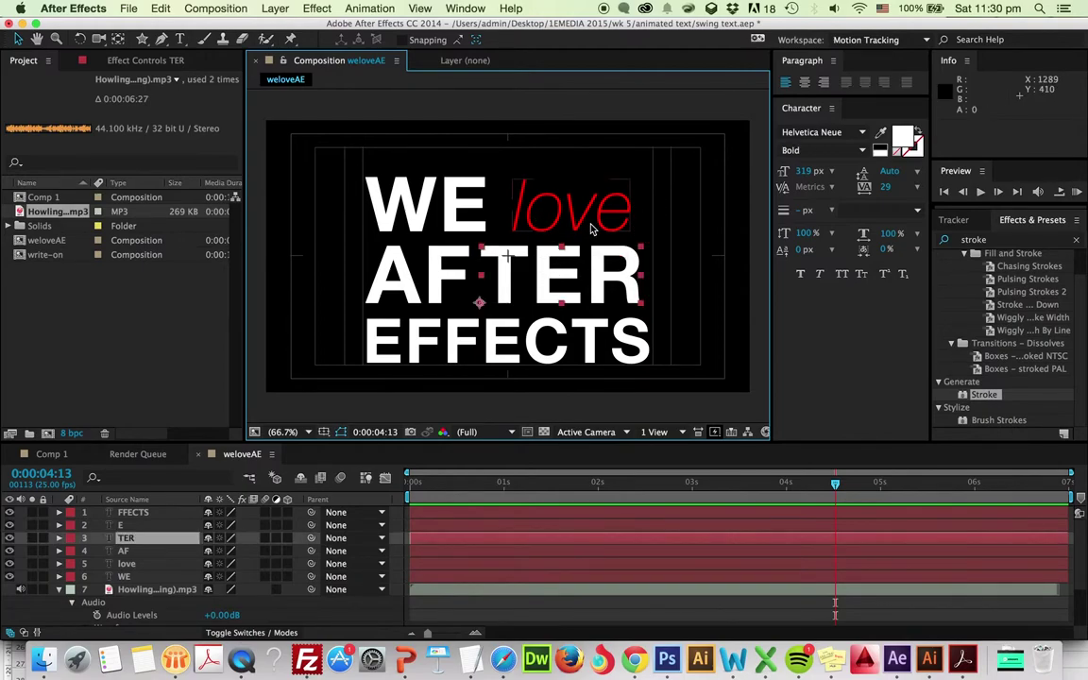
- Increase the love text's font size to 310 px and shift it slightly closer to WE
click(592, 228)
drag(803, 177, 830, 174)
mouse_move(583, 238)
mouse_down()
mouse_move(578, 259)
mouse_move(557, 251)
mouse_move(580, 239)
mouse_up()
click(652, 249)
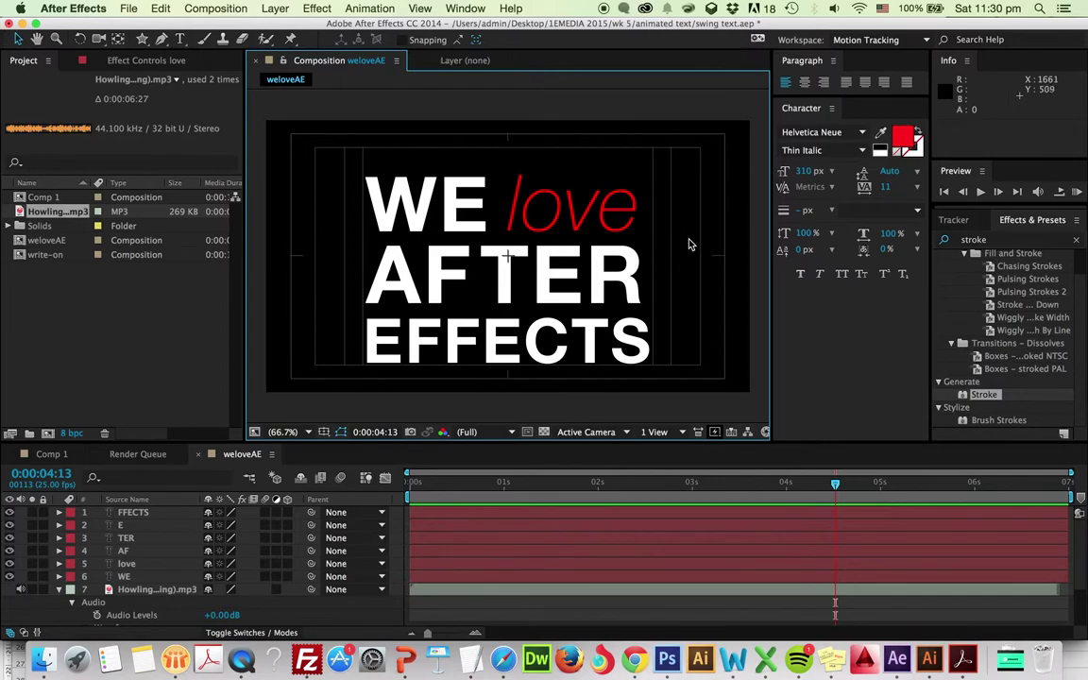
- Move all six text layers up together to centre the block vertically, with FFECTS at about 558, 912
click(134, 512)
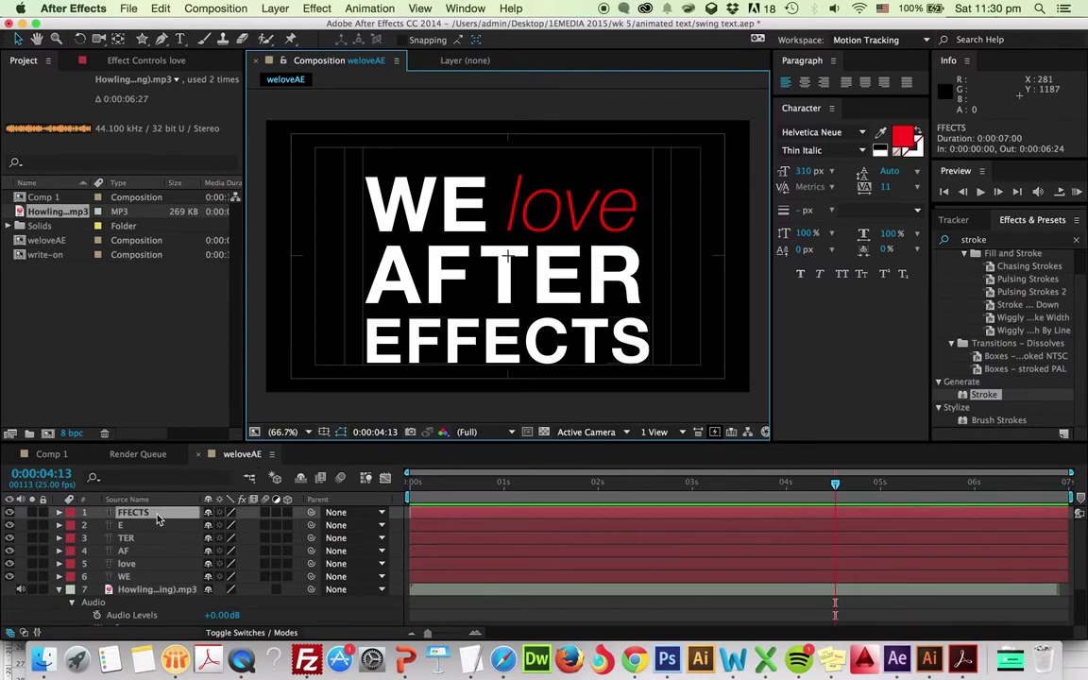
shift+click(146, 577)
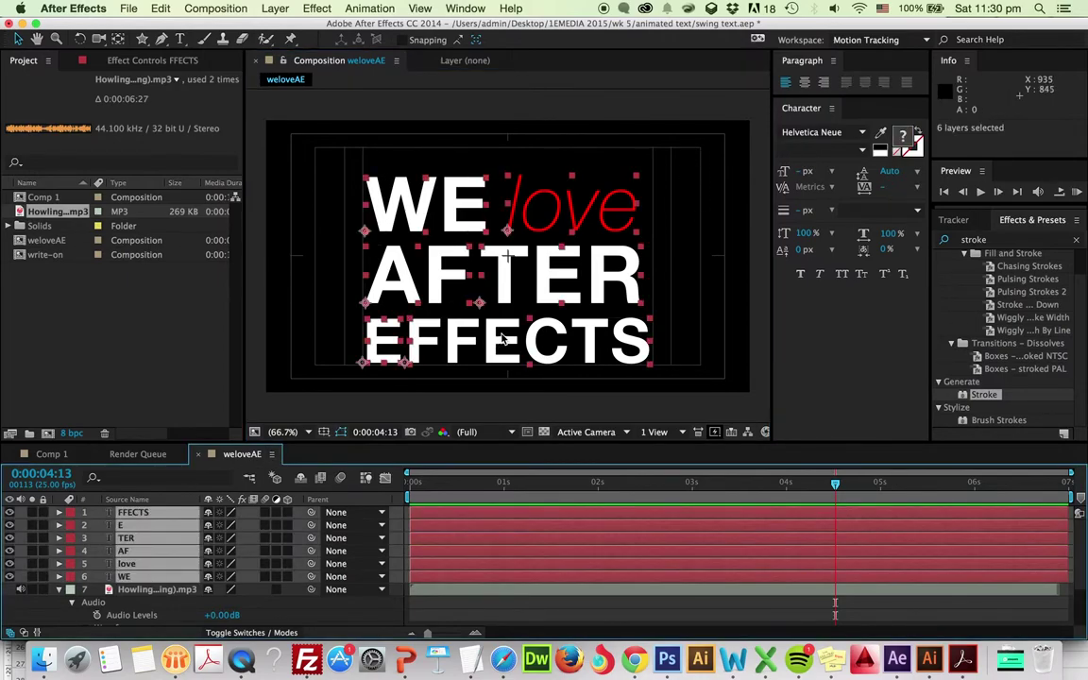
drag(505, 344, 508, 324)
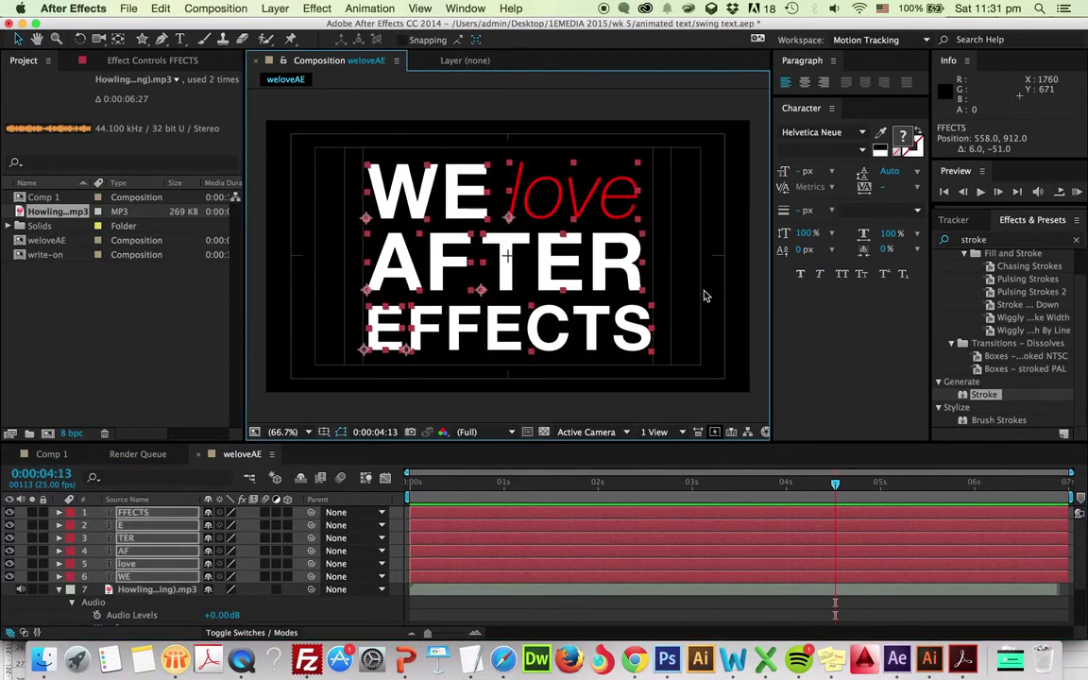
click(704, 295)
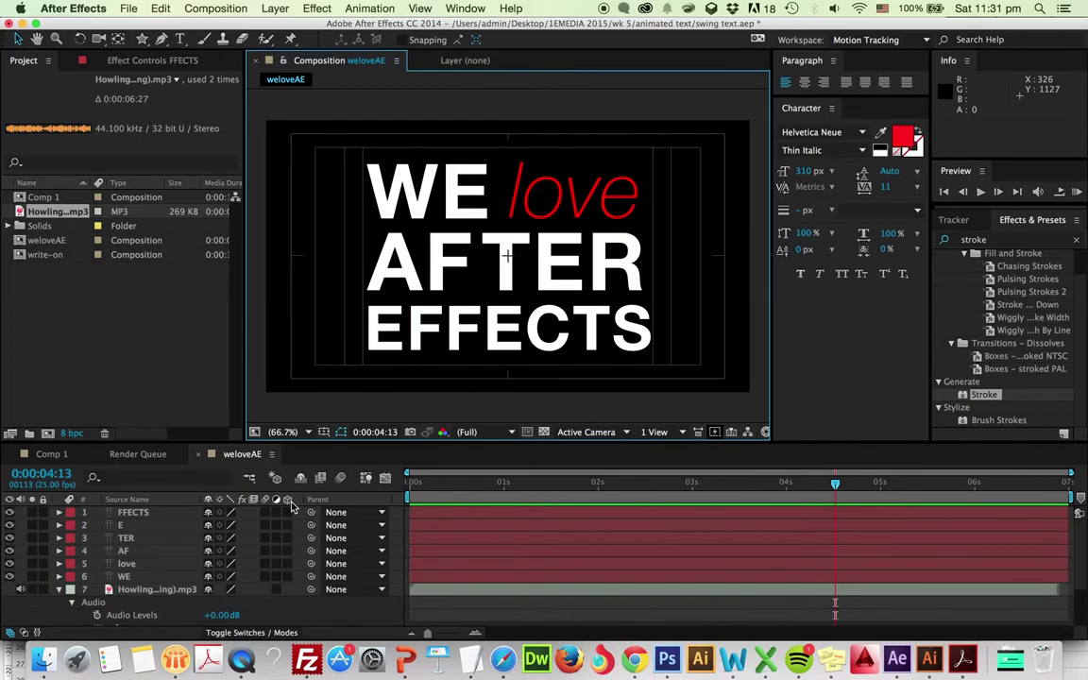
- Make all six text layers 3D, leaving the Howling audio layer unchanged
drag(288, 515, 289, 581)
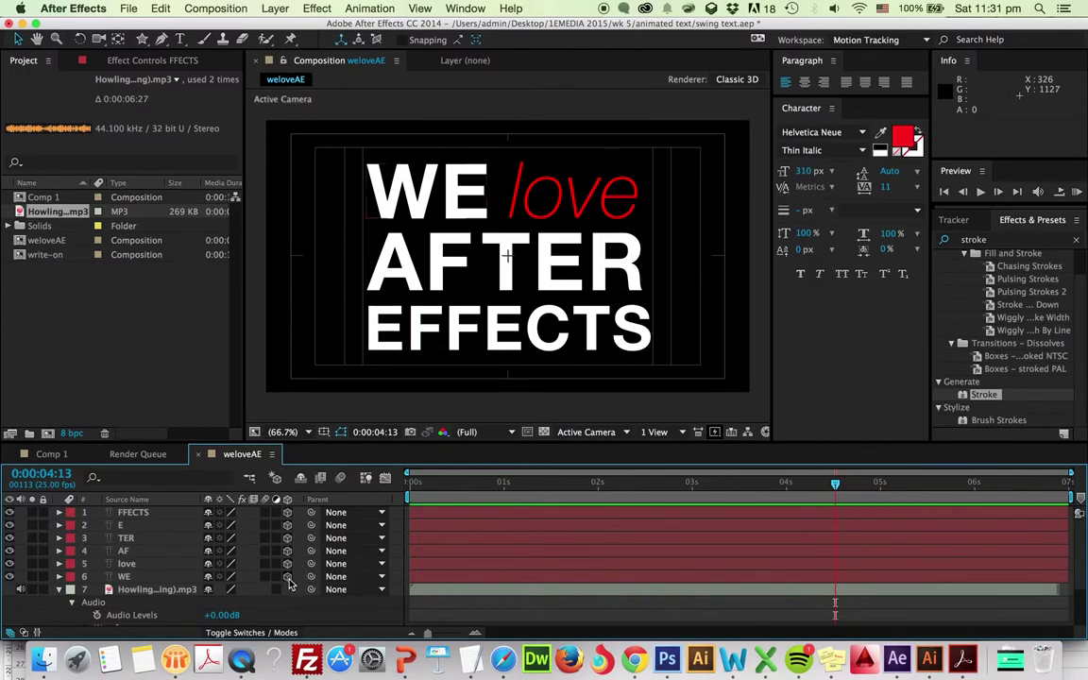
scroll(290, 585, down, 3)
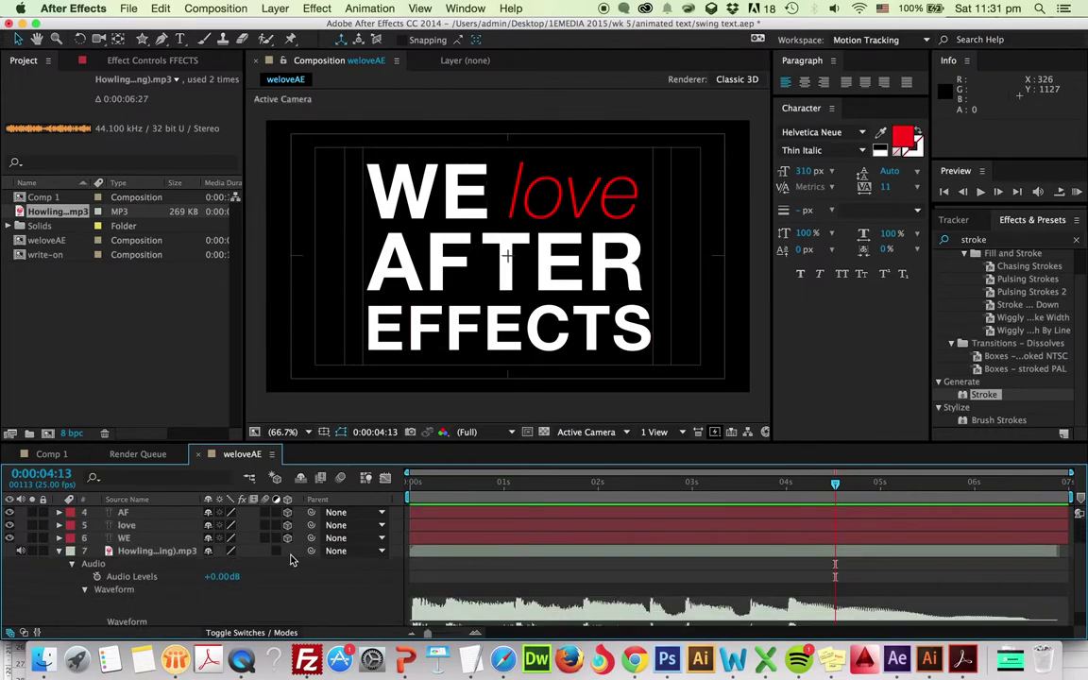
click(151, 552)
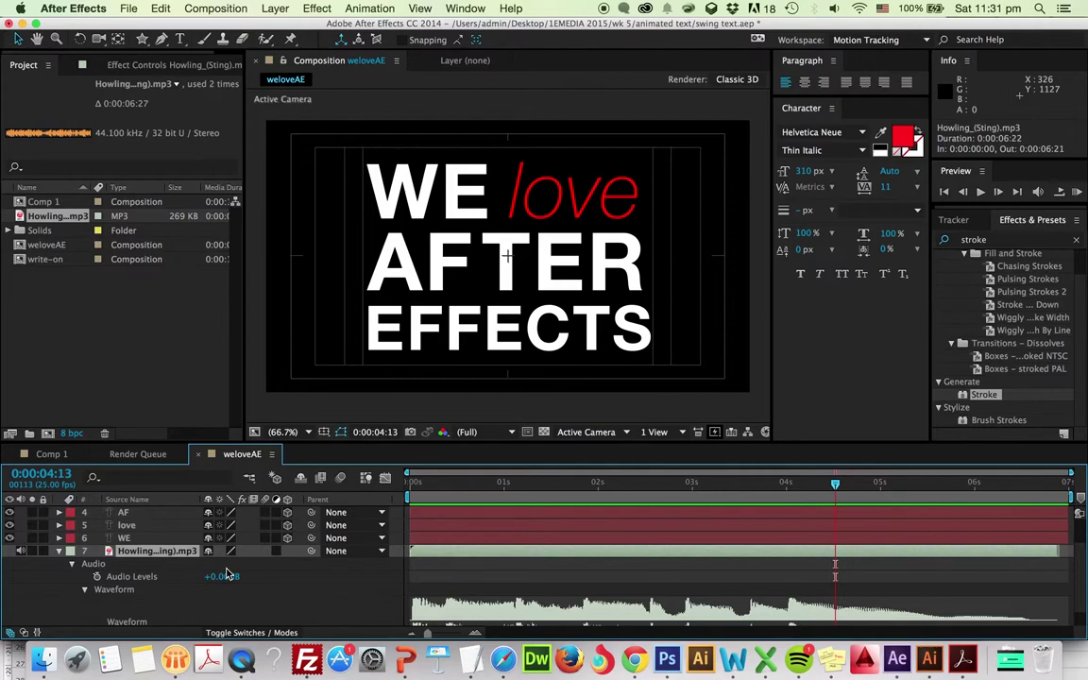
scroll(287, 561, up, 3)
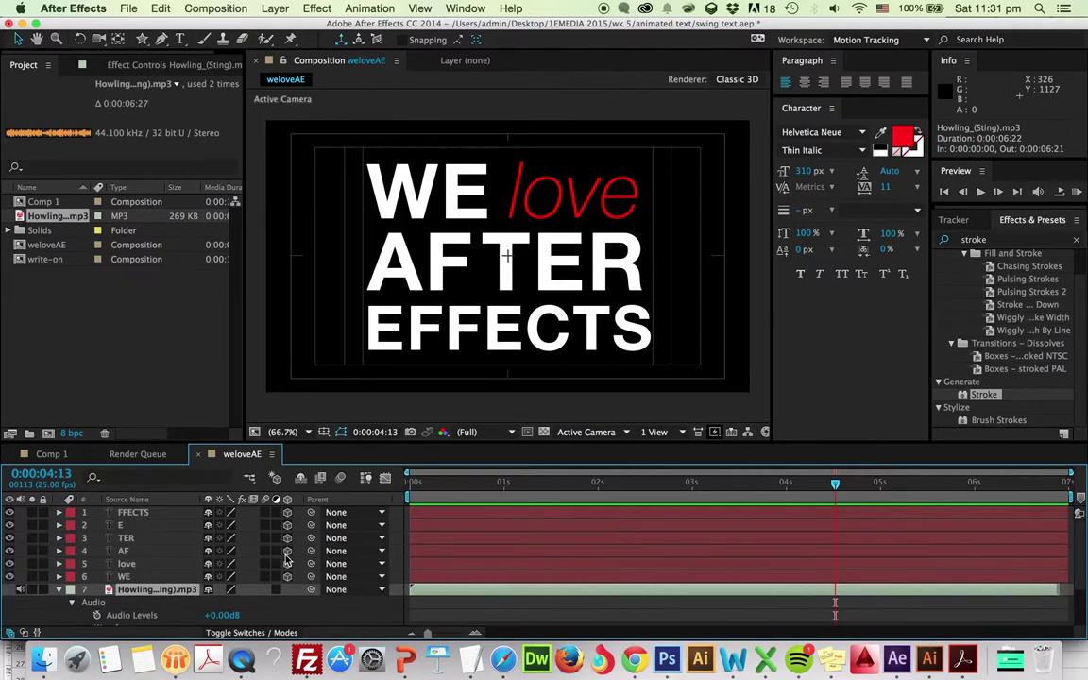
- Try out 3D rotation on the WE layer and undo each rotation
click(142, 577)
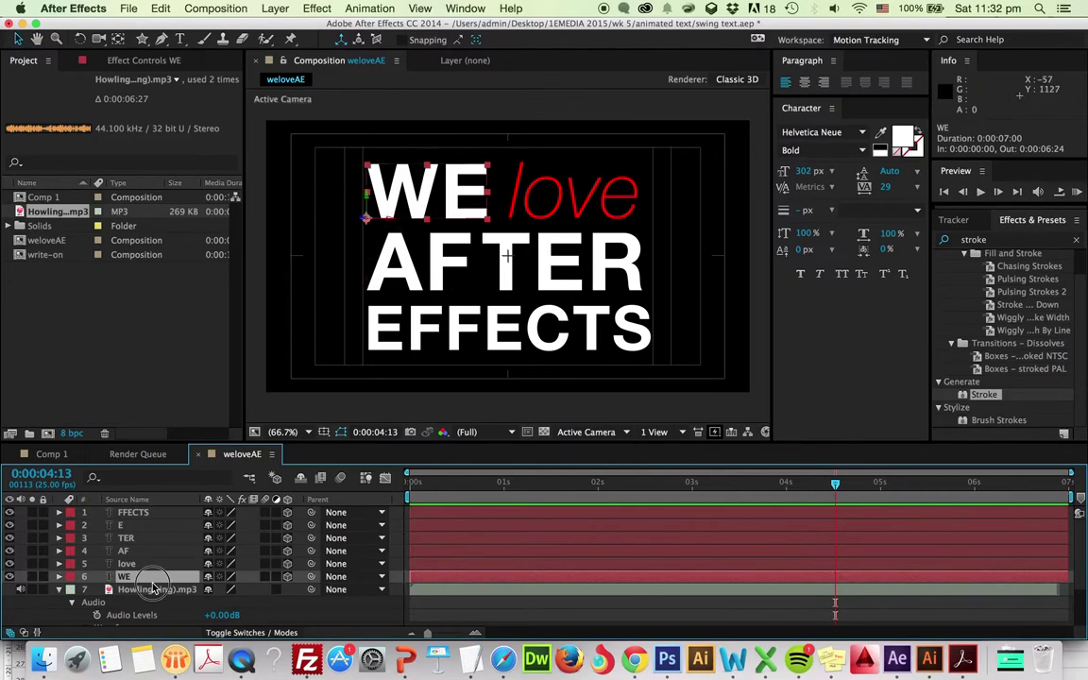
key(r)
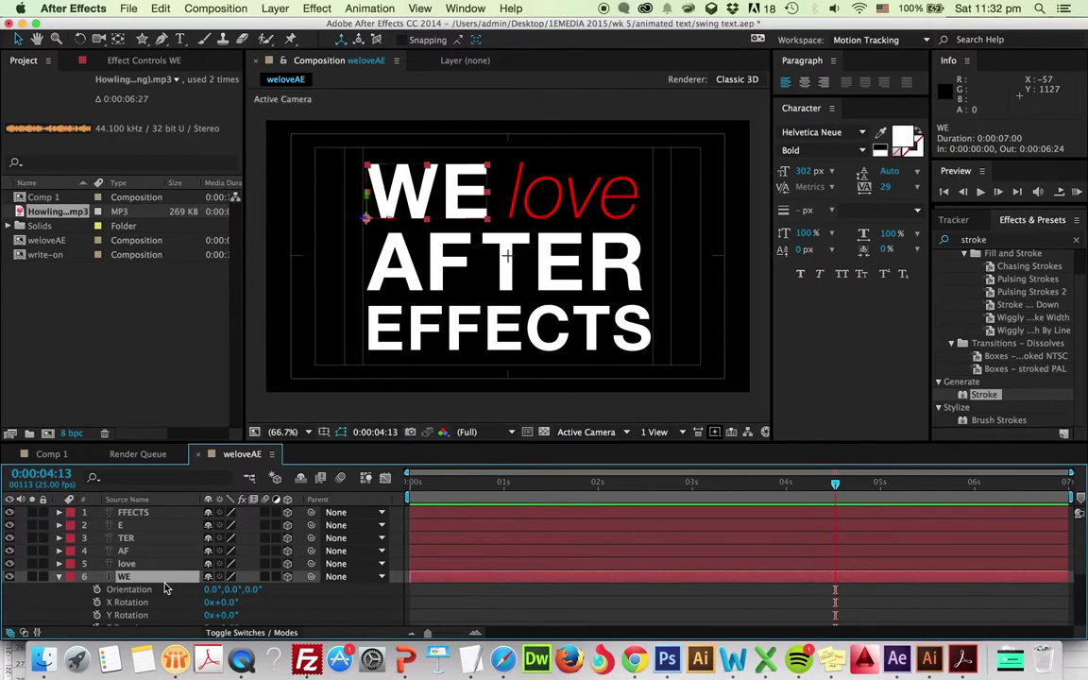
mouse_move(228, 611)
mouse_down()
mouse_move(274, 607)
mouse_move(163, 610)
mouse_move(277, 600)
mouse_move(246, 619)
mouse_move(257, 621)
mouse_move(210, 621)
mouse_up()
key(super+z)
key(super+z)
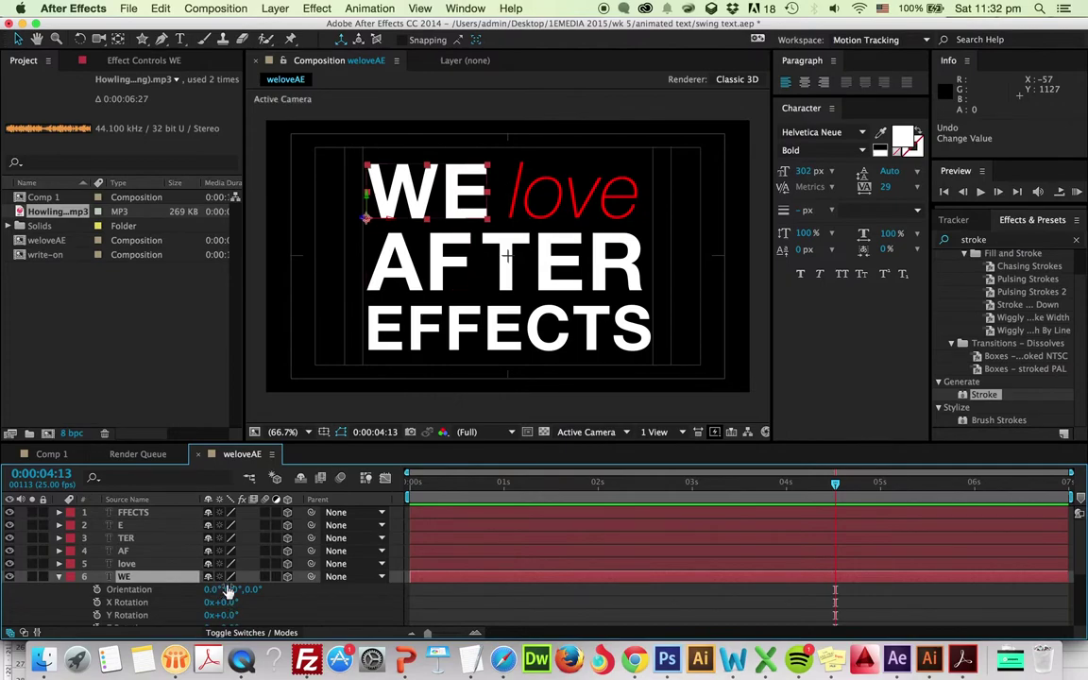
scroll(241, 557, down, 3)
mouse_move(243, 551)
mouse_down()
mouse_move(260, 551)
mouse_move(219, 548)
mouse_move(252, 542)
mouse_up()
scroll(251, 542, up, 2)
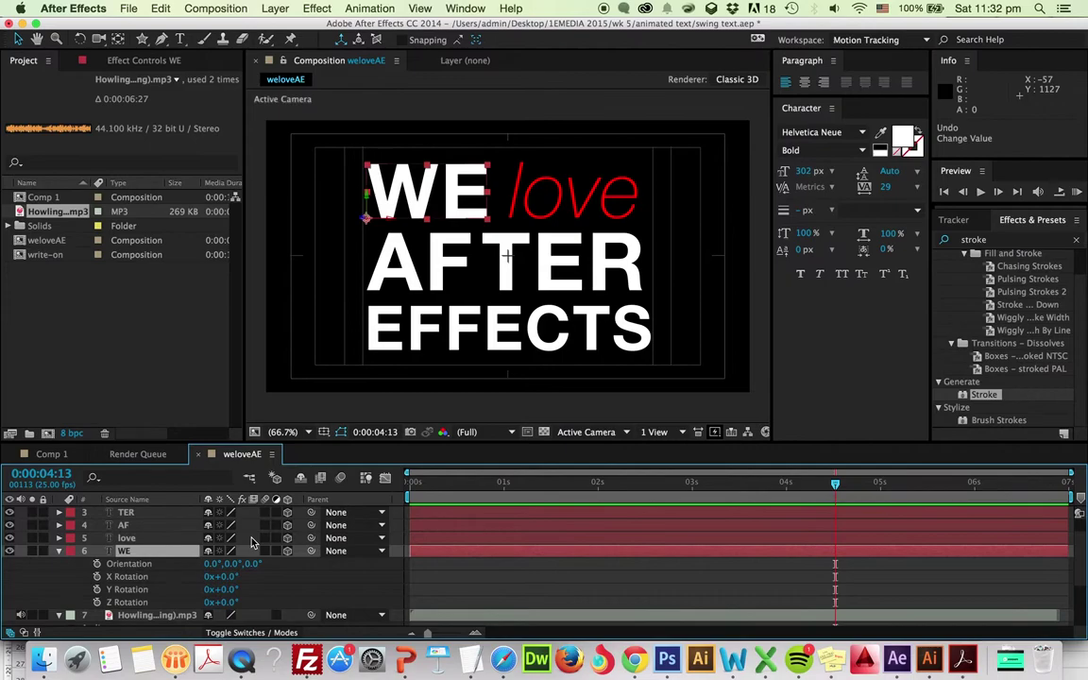
drag(221, 576, 230, 510)
key(ctrl+z)
- Move the anchor points of WE and love to their top centres, at about 243, -213 and 252, -228
key(a)
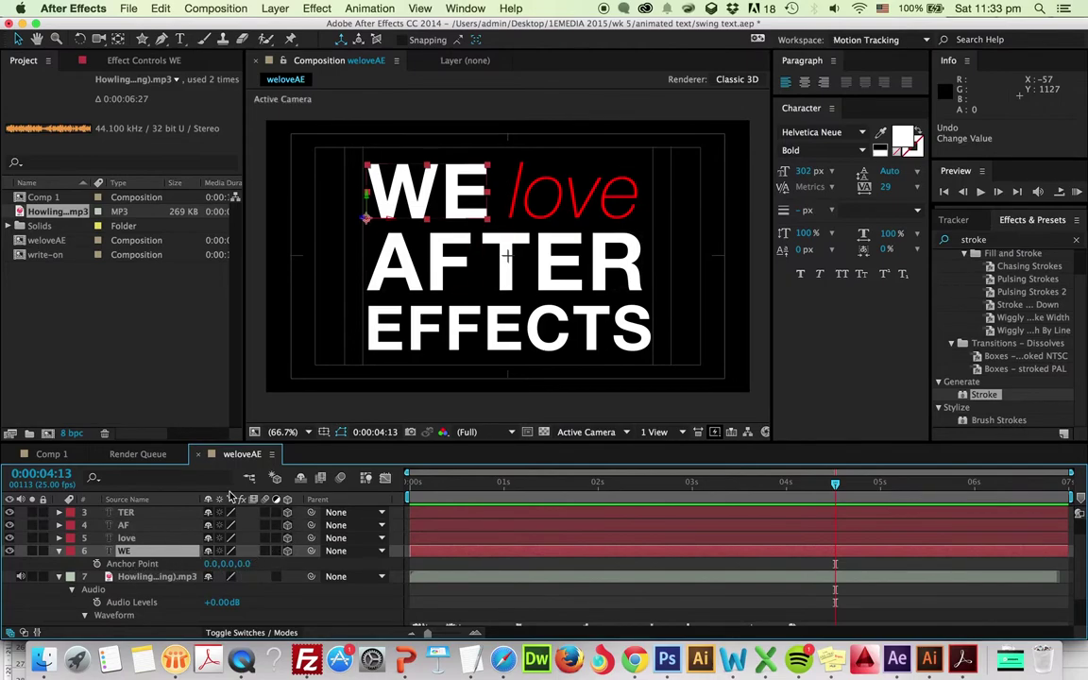
click(118, 42)
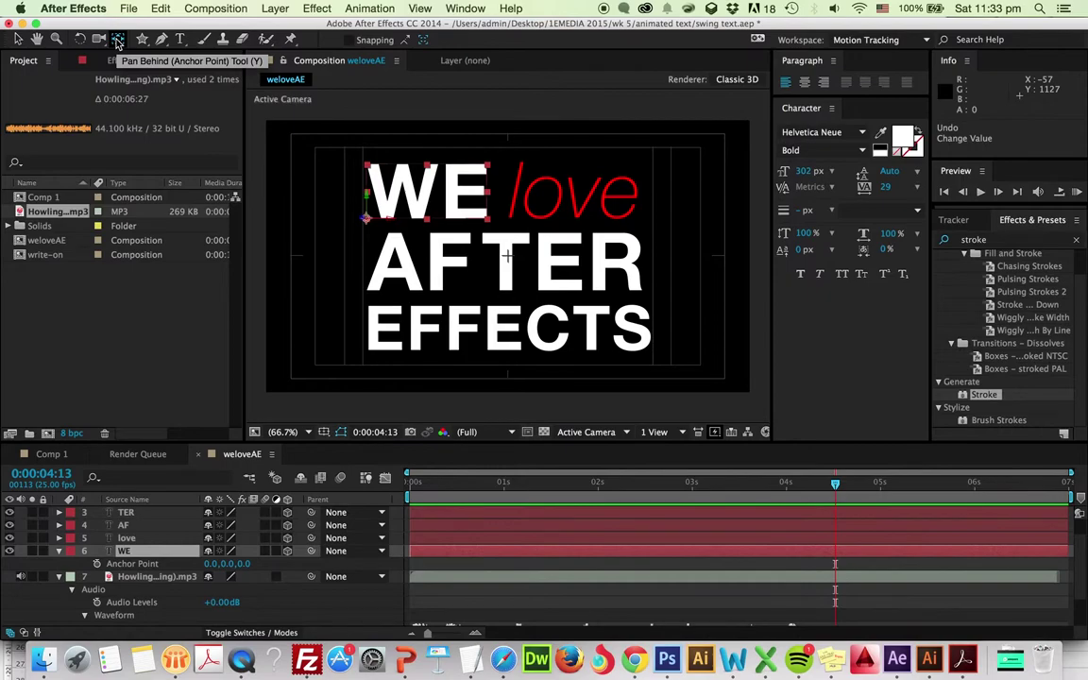
drag(366, 218, 428, 166)
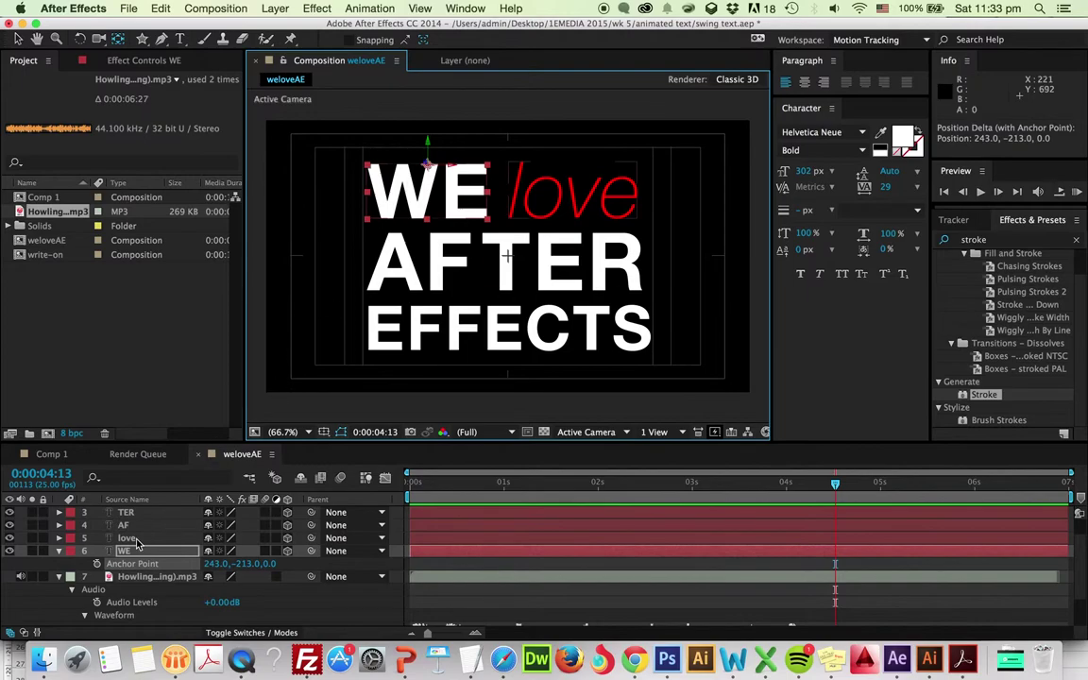
click(58, 551)
click(125, 537)
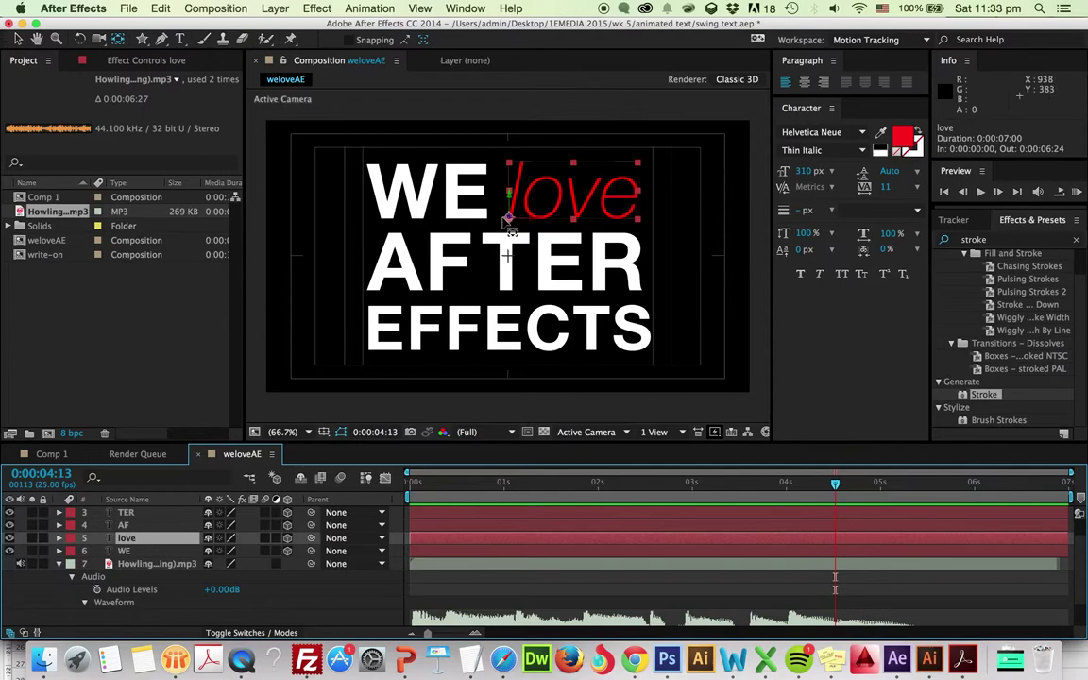
drag(511, 219, 572, 159)
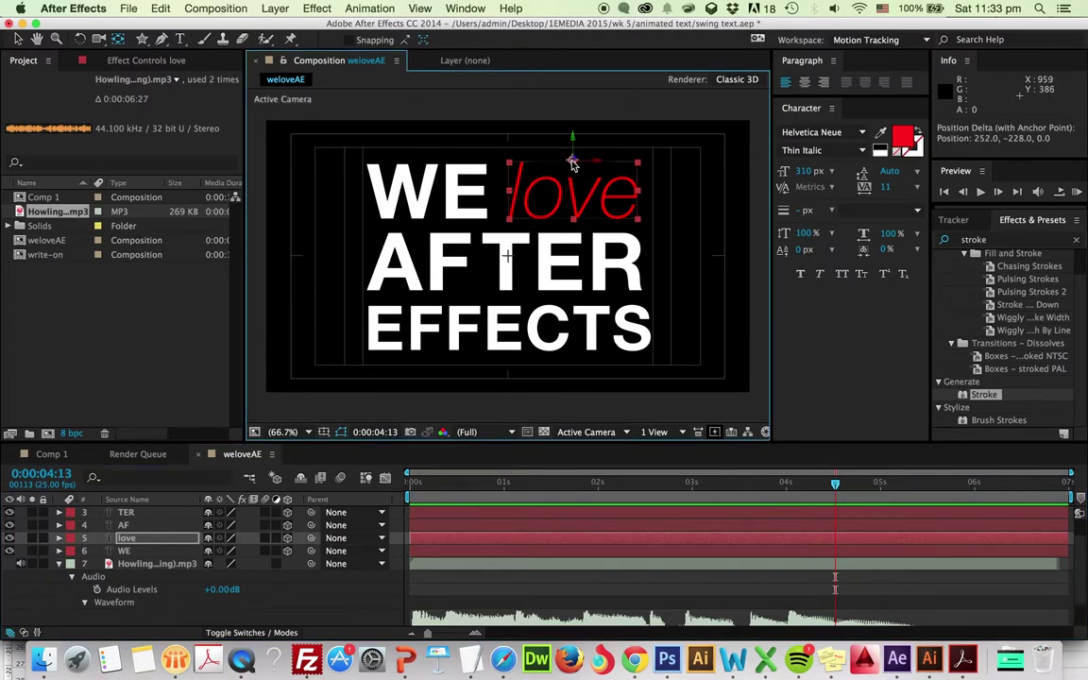
- Move the anchor points of AF and TER to their top centres, with TER's at about 330, -222
click(135, 527)
drag(366, 290, 422, 236)
click(141, 512)
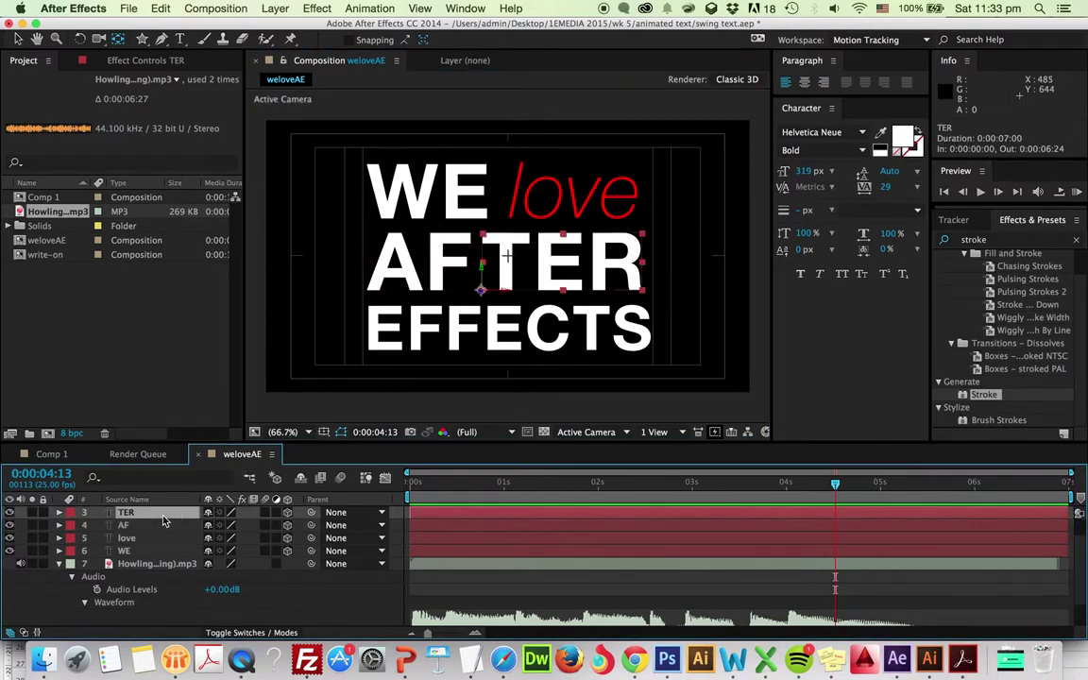
drag(481, 291, 564, 232)
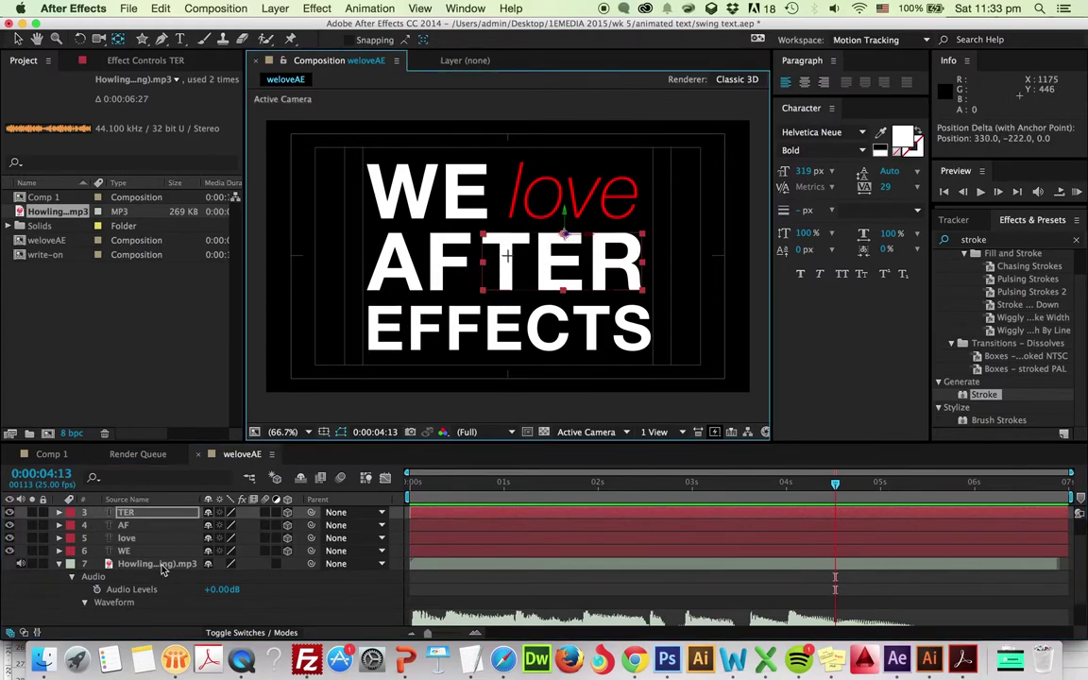
- Move the anchor points of E and FFECTS to their top centres, at about 87, -177 and 495, -177
scroll(175, 563, up, 1)
scroll(175, 563, up, 1)
click(137, 525)
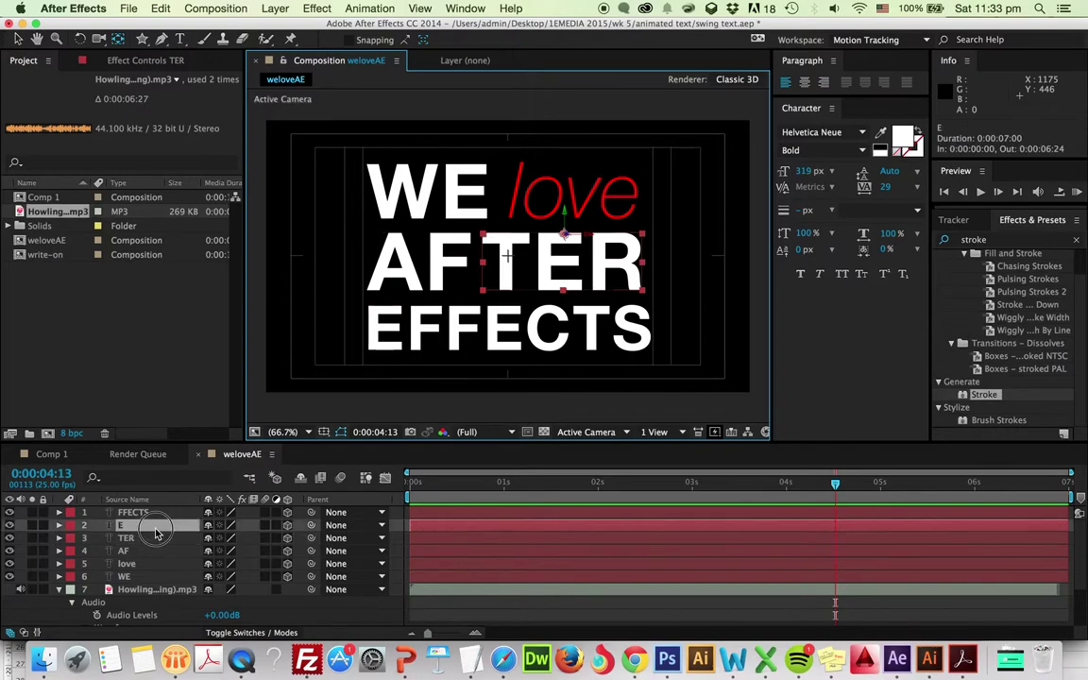
drag(364, 349, 385, 312)
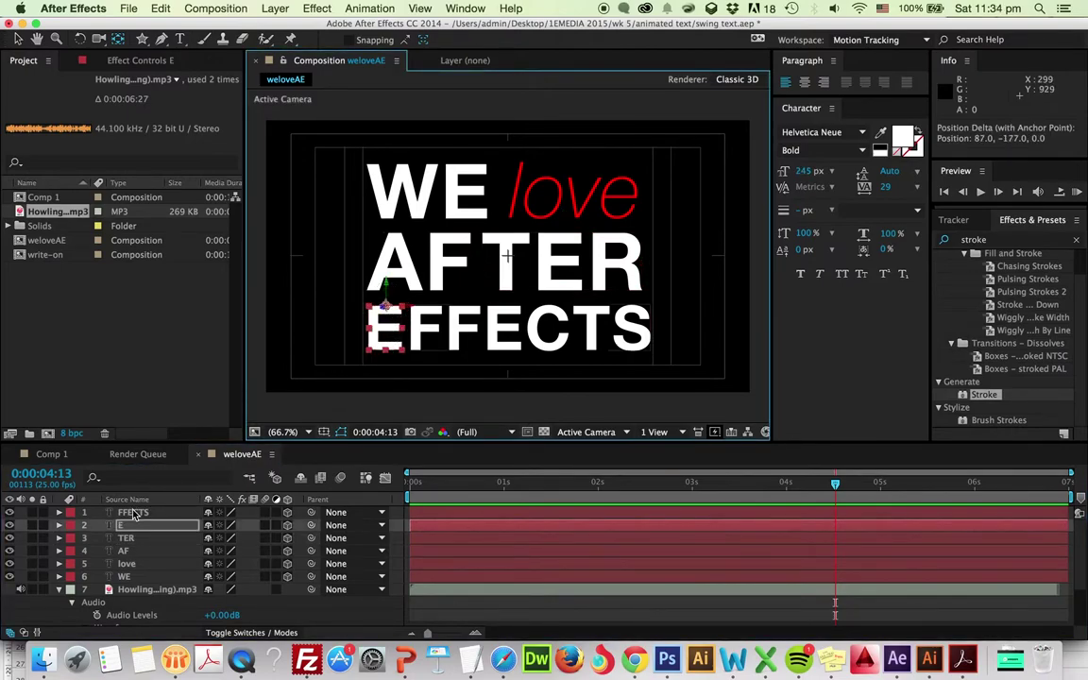
click(479, 352)
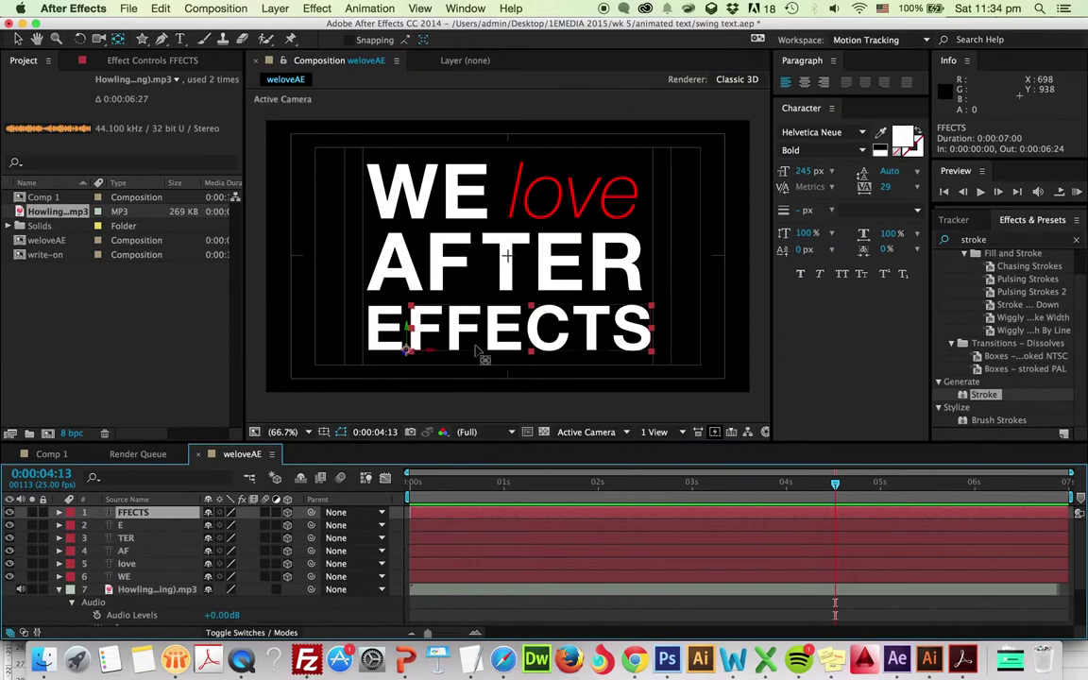
click(413, 353)
drag(412, 352, 537, 315)
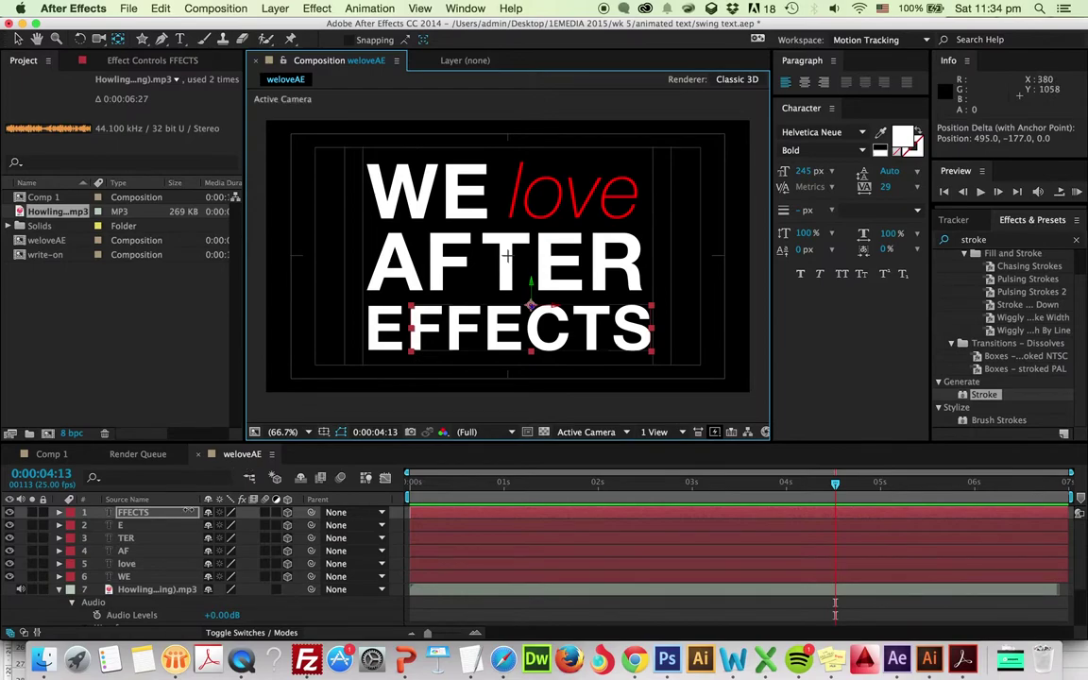
- Start keyframing the WE layer's X Rotation at 0:00:00:00 with a value of 90°
click(144, 578)
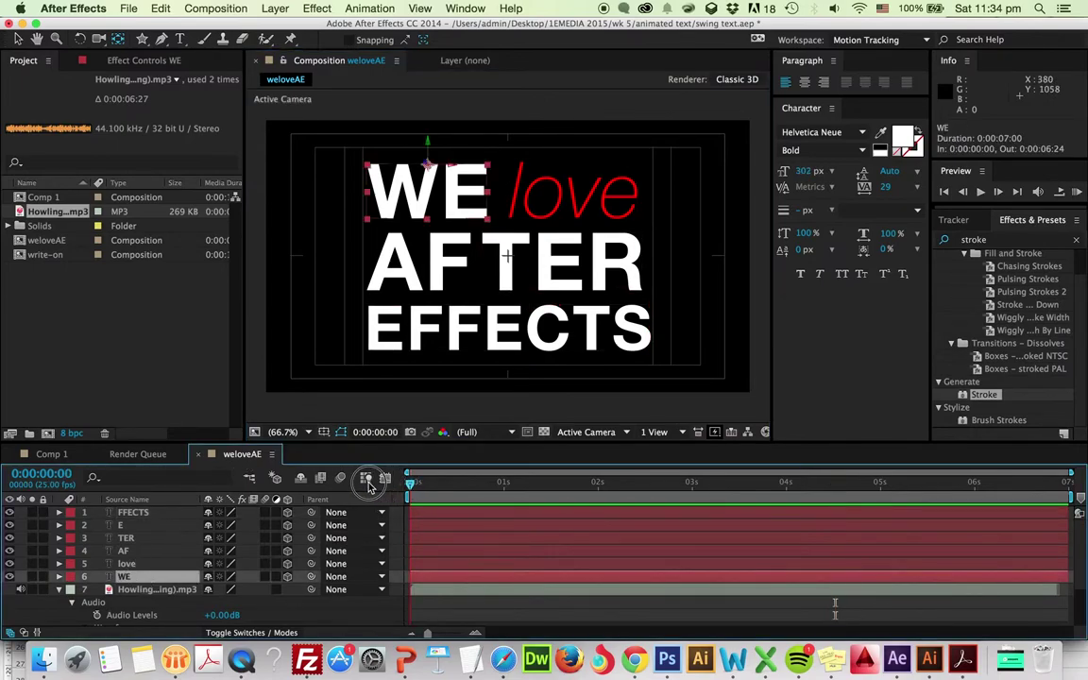
key(Home)
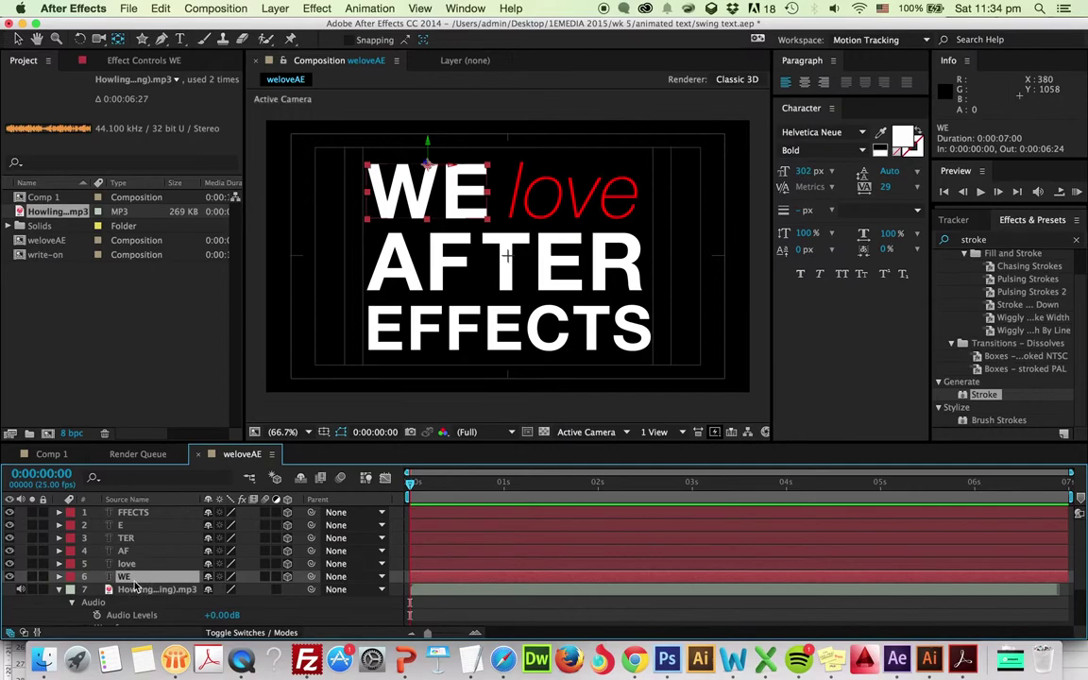
key(r)
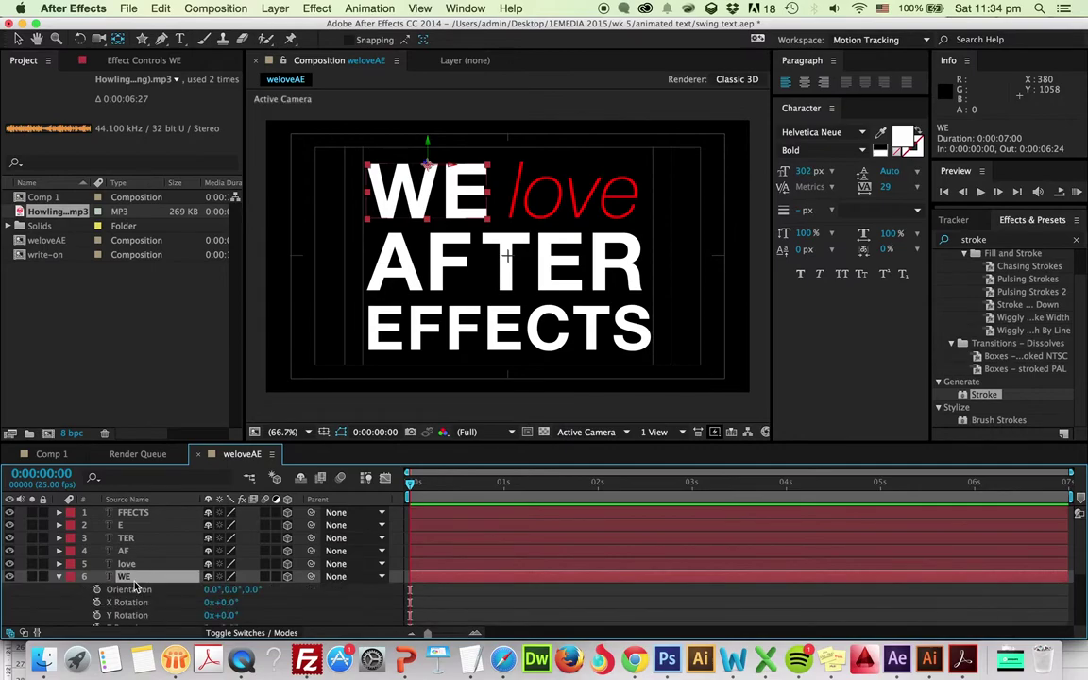
scroll(156, 614, down, 1)
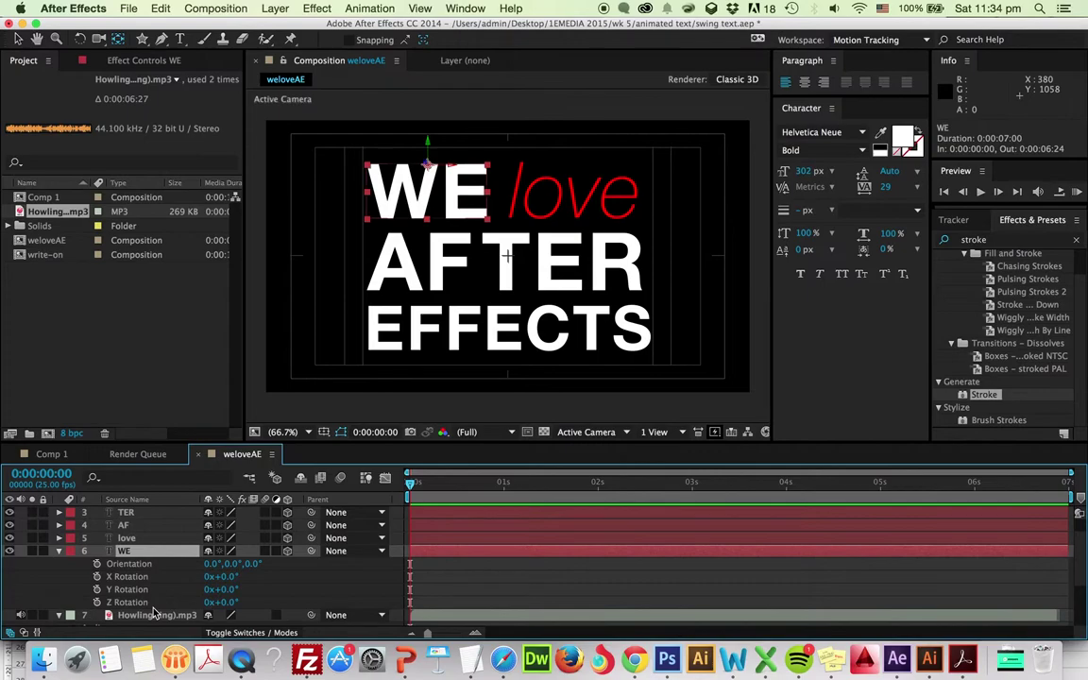
click(96, 576)
drag(219, 586, 301, 579)
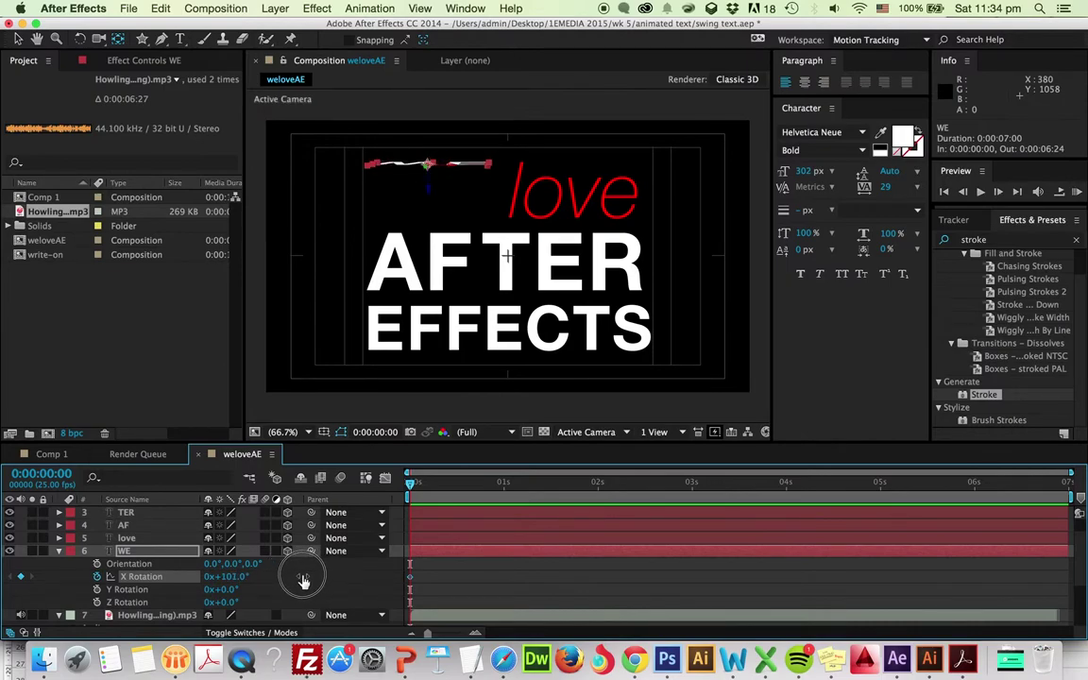
click(237, 580)
text(90)
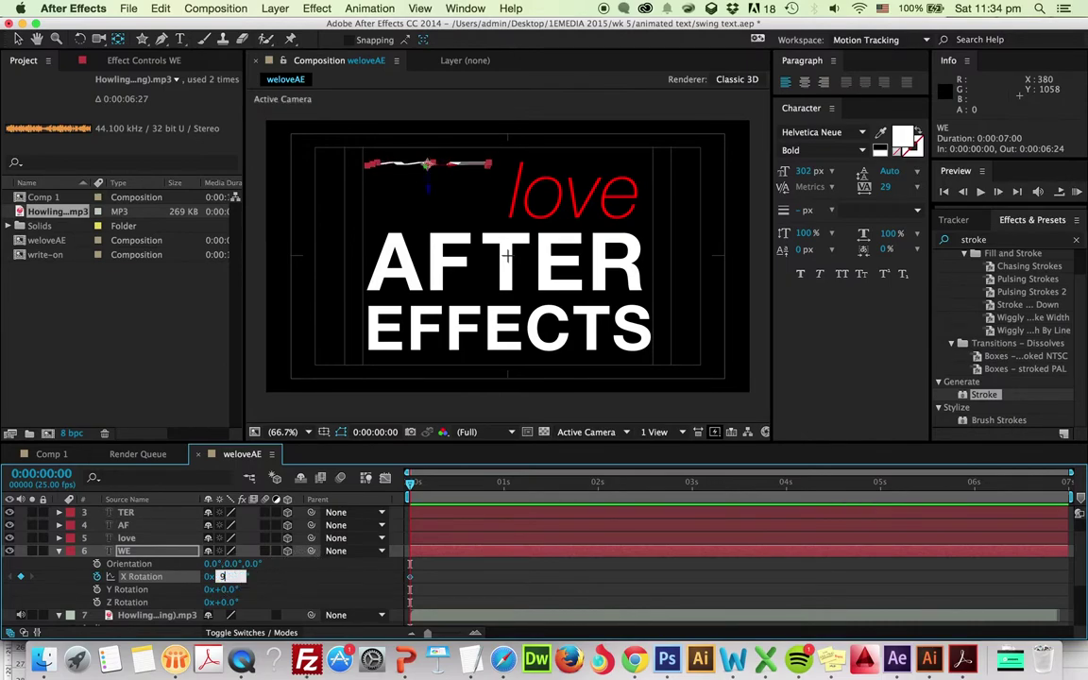
key(Return)
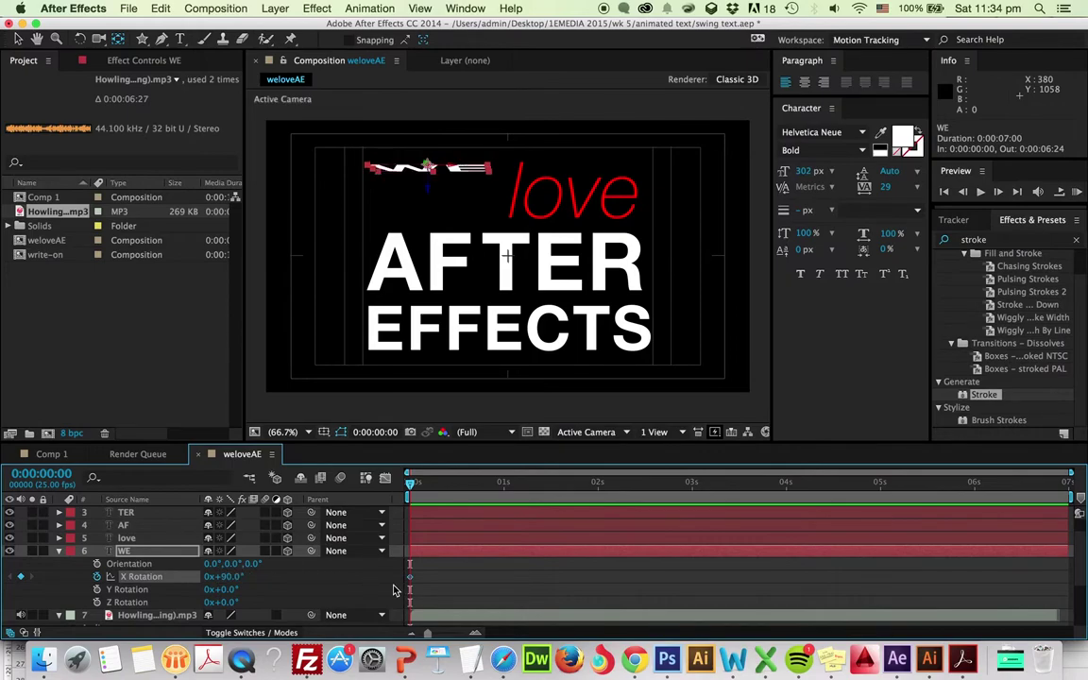
- Add an X Rotation keyframe of 0° to the WE layer at 0:00:00:18
drag(411, 491, 478, 486)
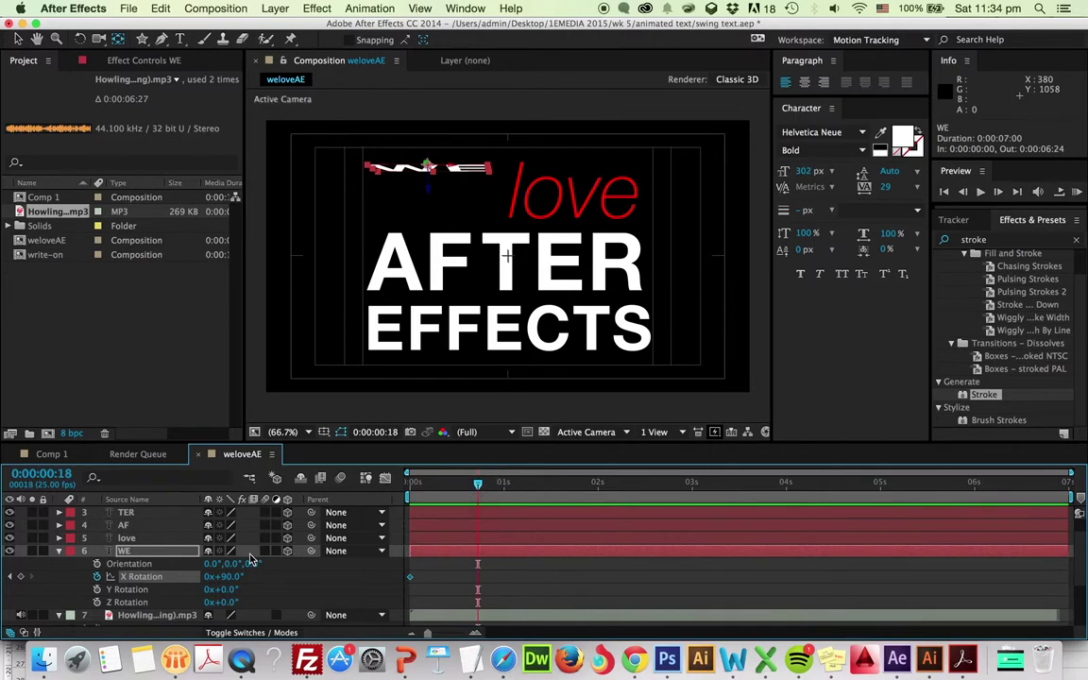
click(227, 578)
text(0)
key(Return)
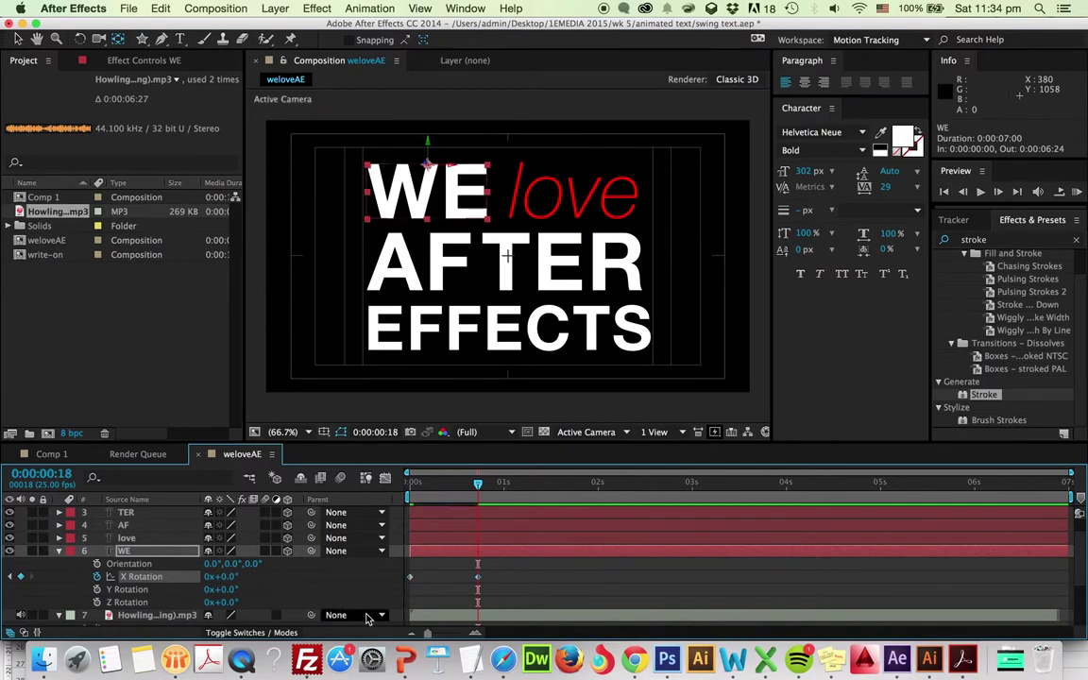
- Preview the WE swing from the start, mute the MP3 layer, and preview the swing again
click(416, 484)
drag(416, 484, 409, 483)
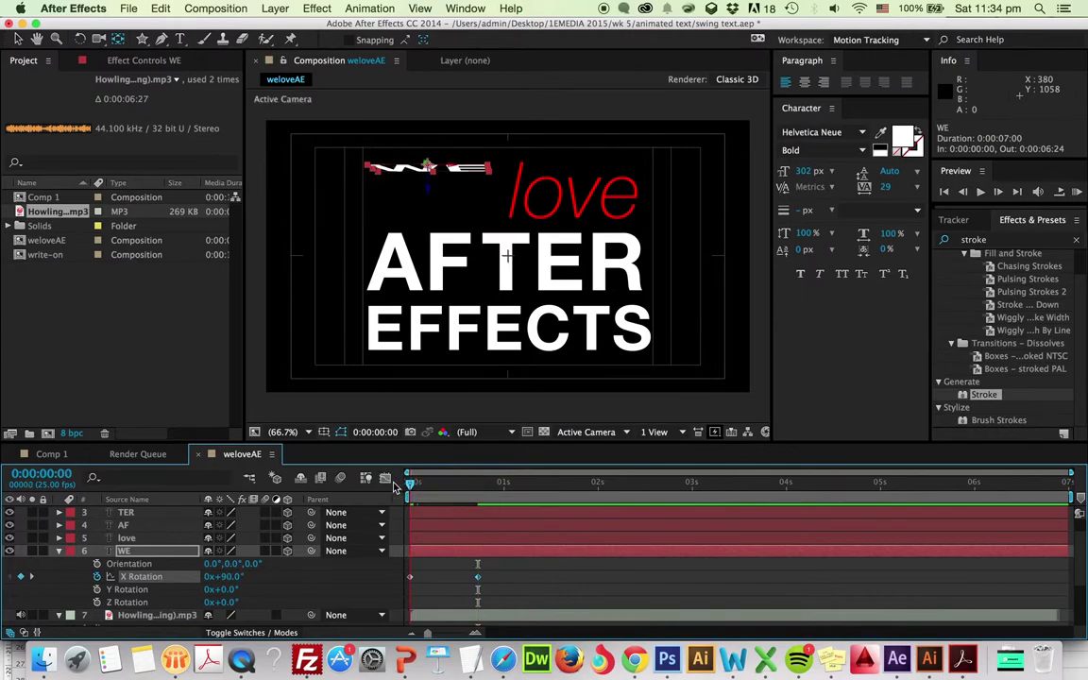
click(1077, 192)
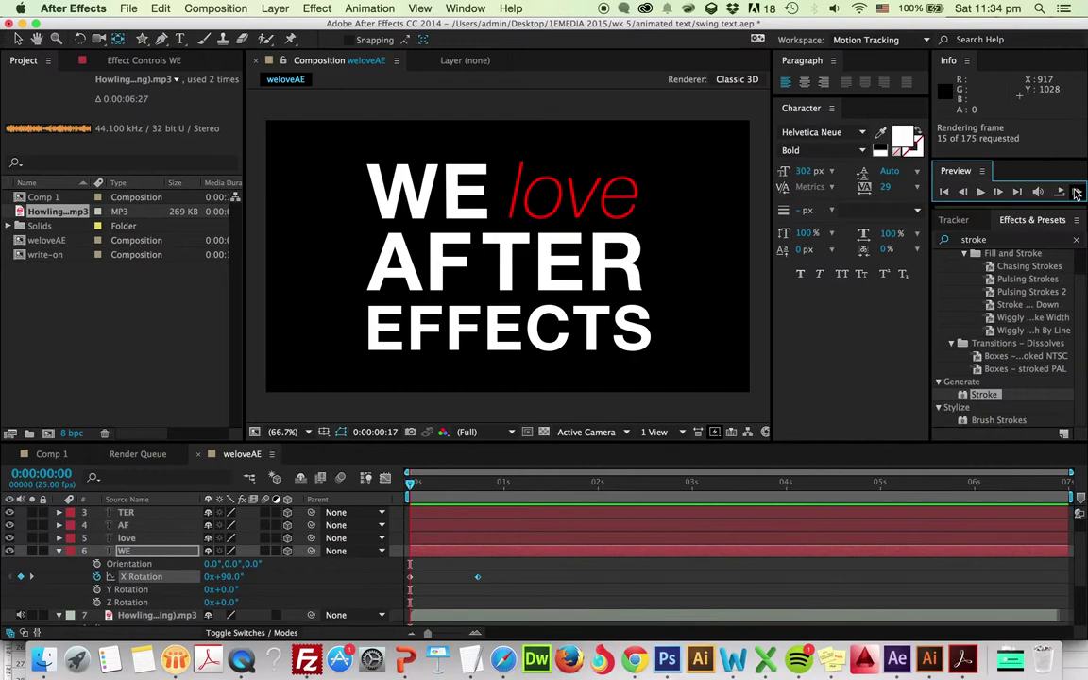
key(space)
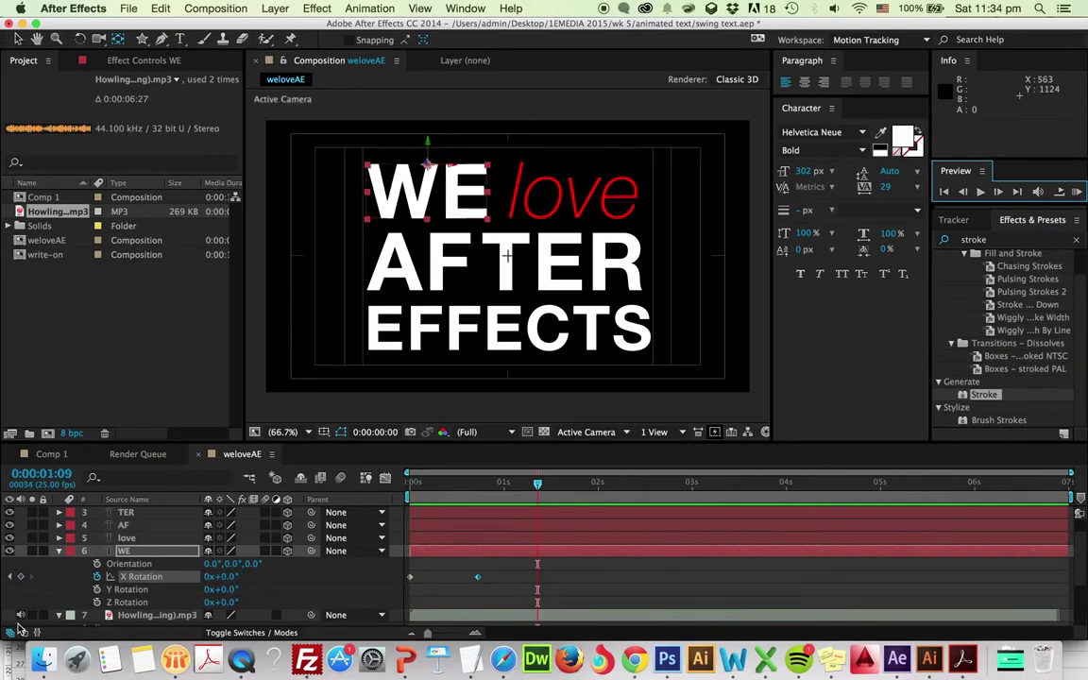
click(19, 560)
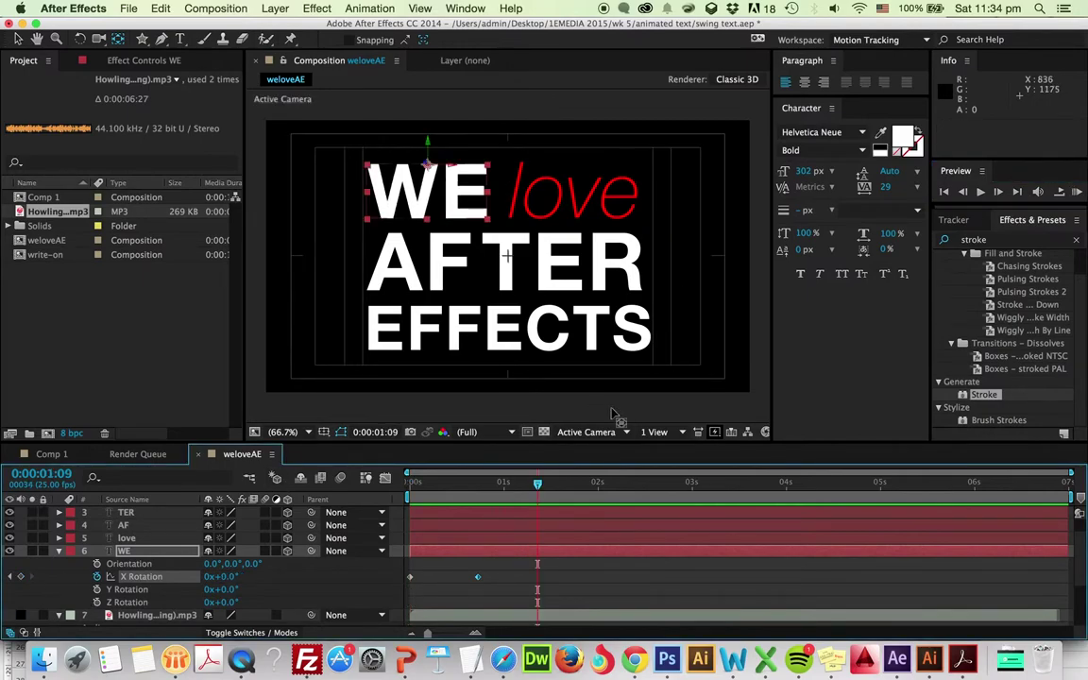
click(413, 483)
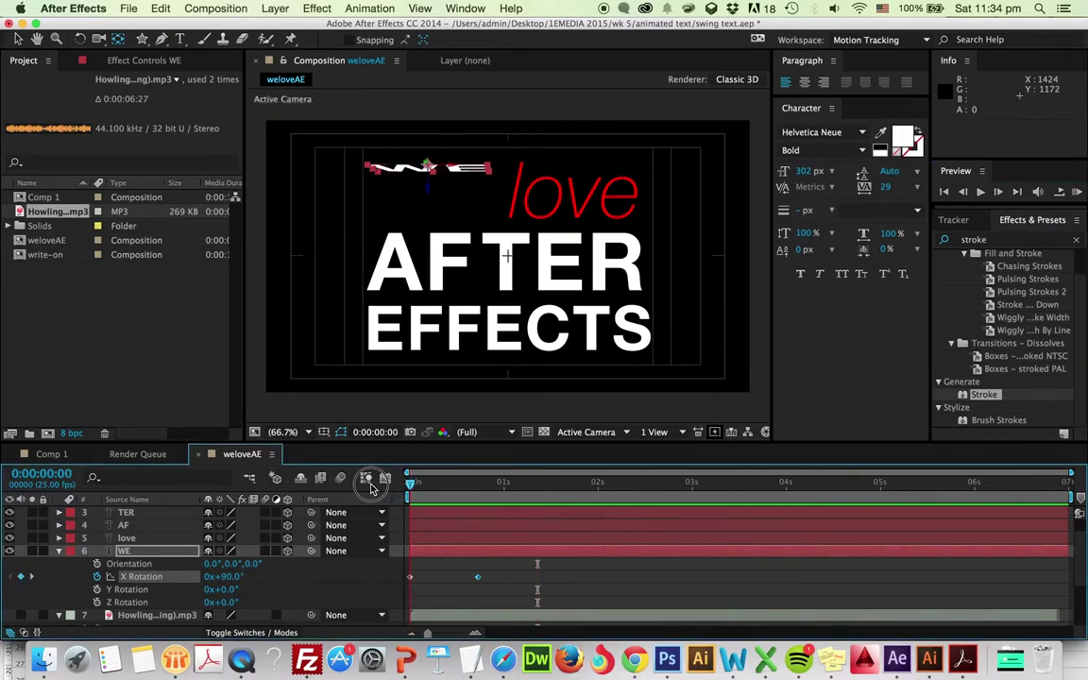
click(1078, 192)
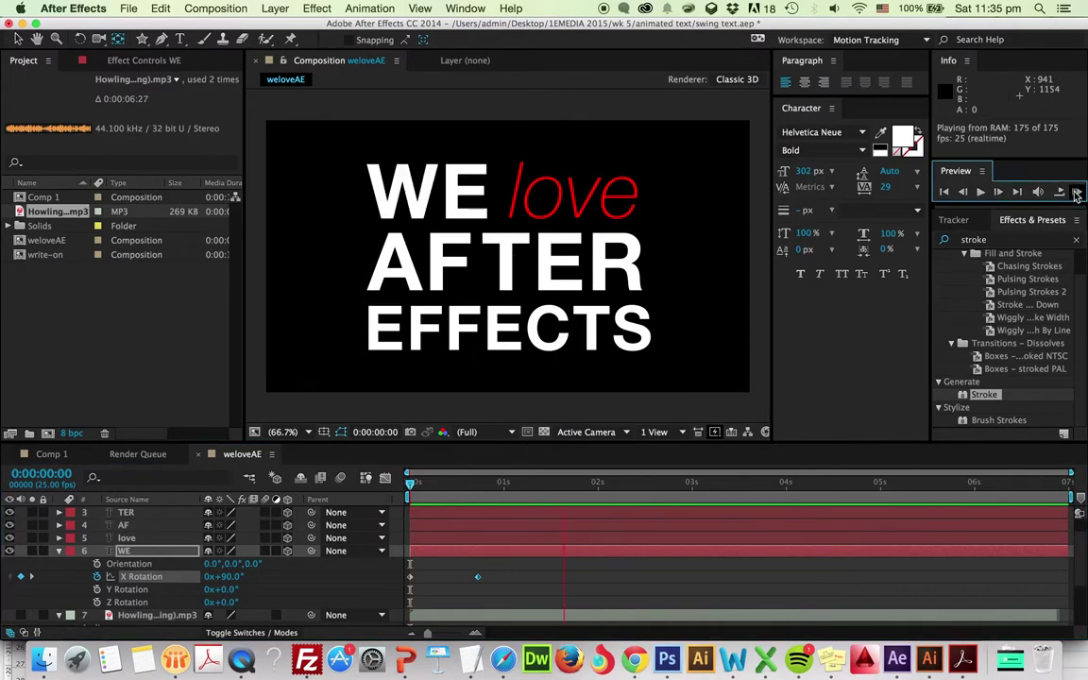
click(1077, 192)
- Change WE's X Rotation keyframe at 0:00:00:18 to -26° and add one of 44° at 0:00:00:23
drag(419, 492, 478, 502)
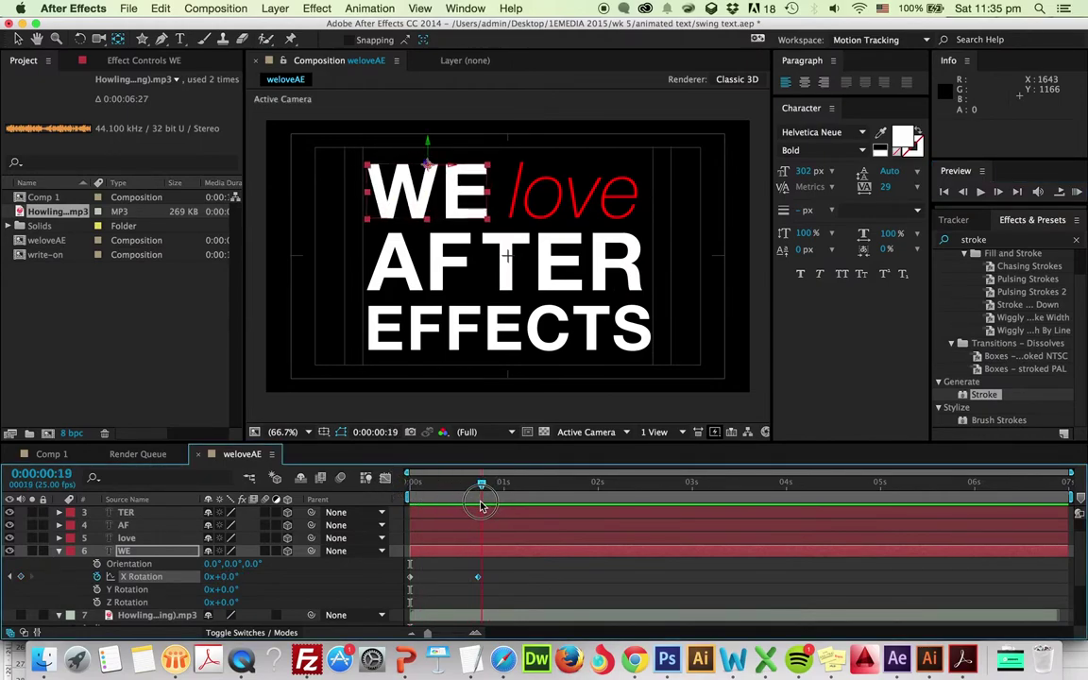
click(479, 578)
mouse_move(220, 576)
mouse_down()
mouse_move(238, 583)
mouse_move(195, 583)
mouse_move(228, 591)
mouse_up()
drag(481, 489, 498, 488)
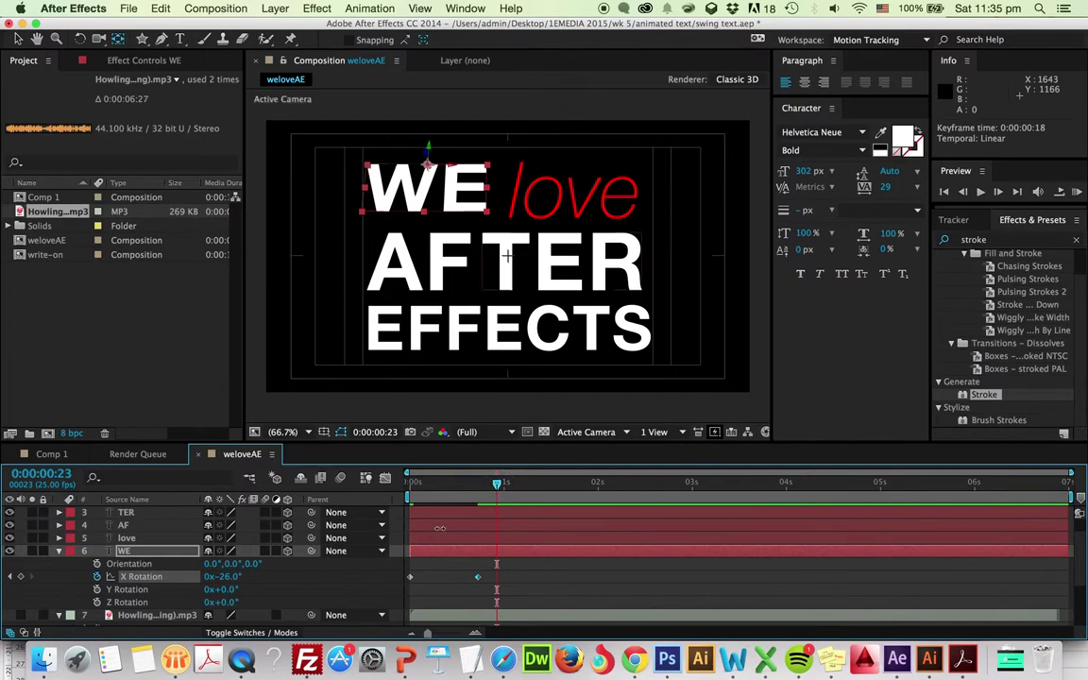
drag(214, 586, 284, 586)
- Five frames further on, at 0:00:01:03, keyframe WE's X Rotation at -23°
key(Page_Down)
key(Page_Down)
key(Page_Down)
key(Page_Down)
key(Page_Down)
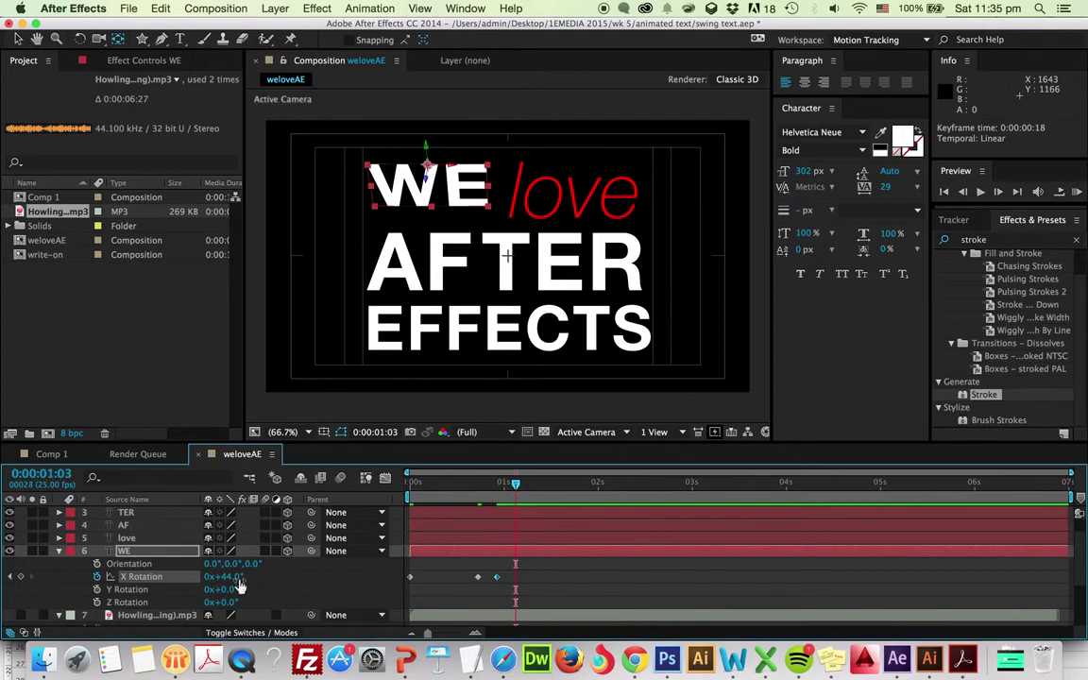
drag(225, 577, 189, 586)
- Swing WE back with an X Rotation keyframe of 38° at 0:00:01:08
key(Page_Down)
key(Page_Down)
key(Page_Down)
key(Page_Down)
key(Page_Down)
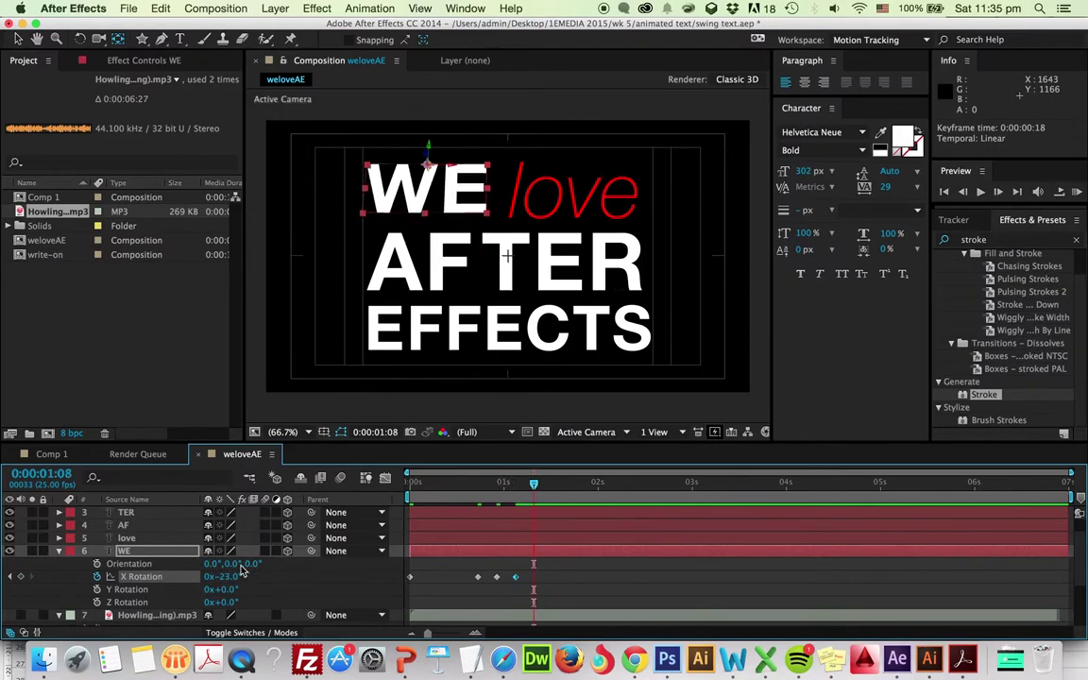
drag(235, 579, 273, 583)
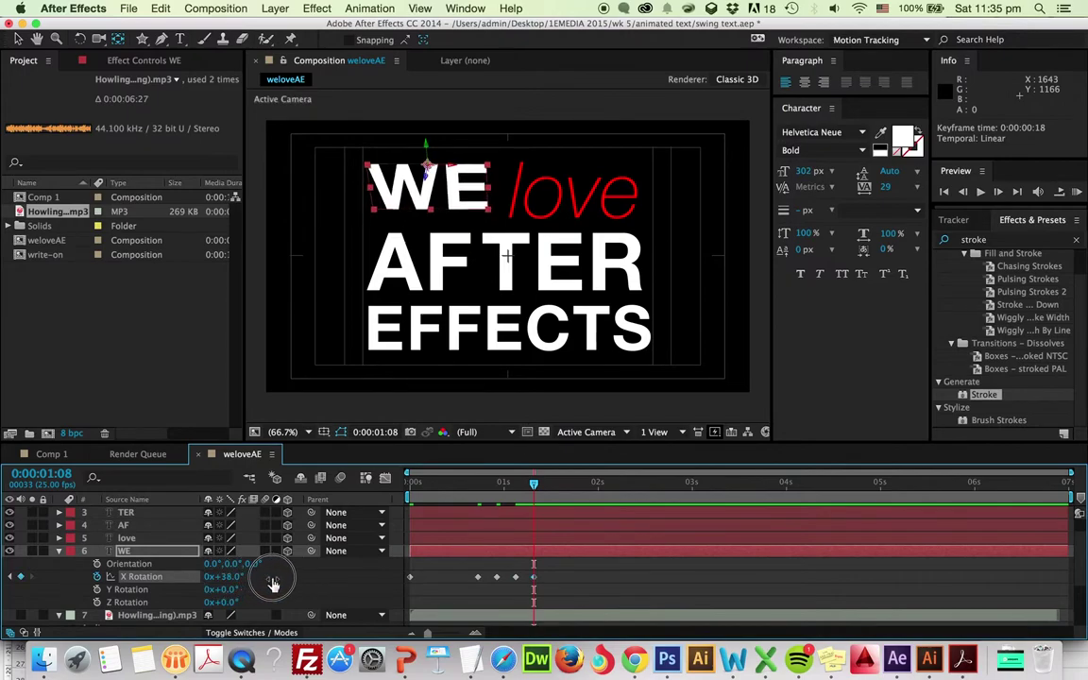
- Bring WE to rest with an X Rotation keyframe of 0° at 0:00:01:13
drag(535, 484, 552, 488)
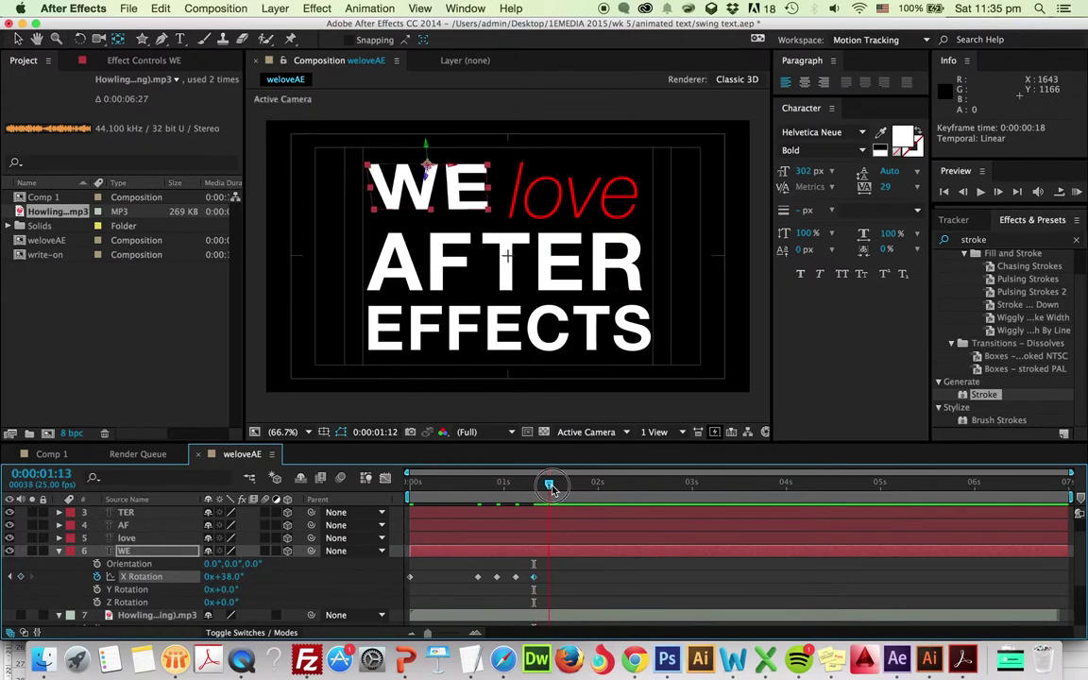
click(227, 576)
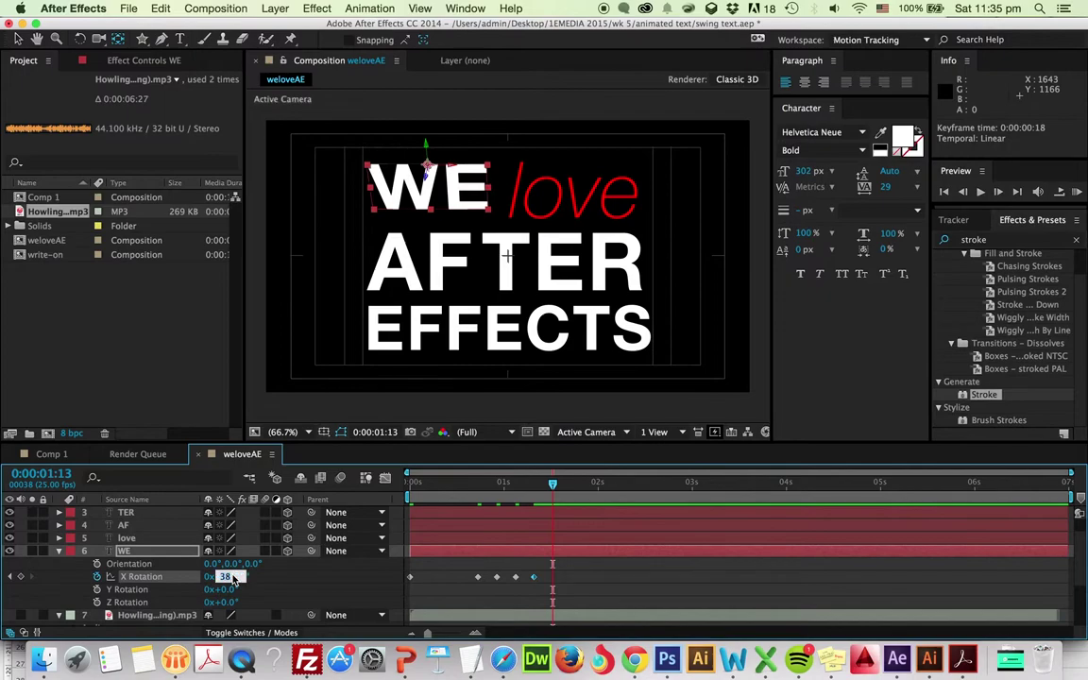
text(0)
key(Return)
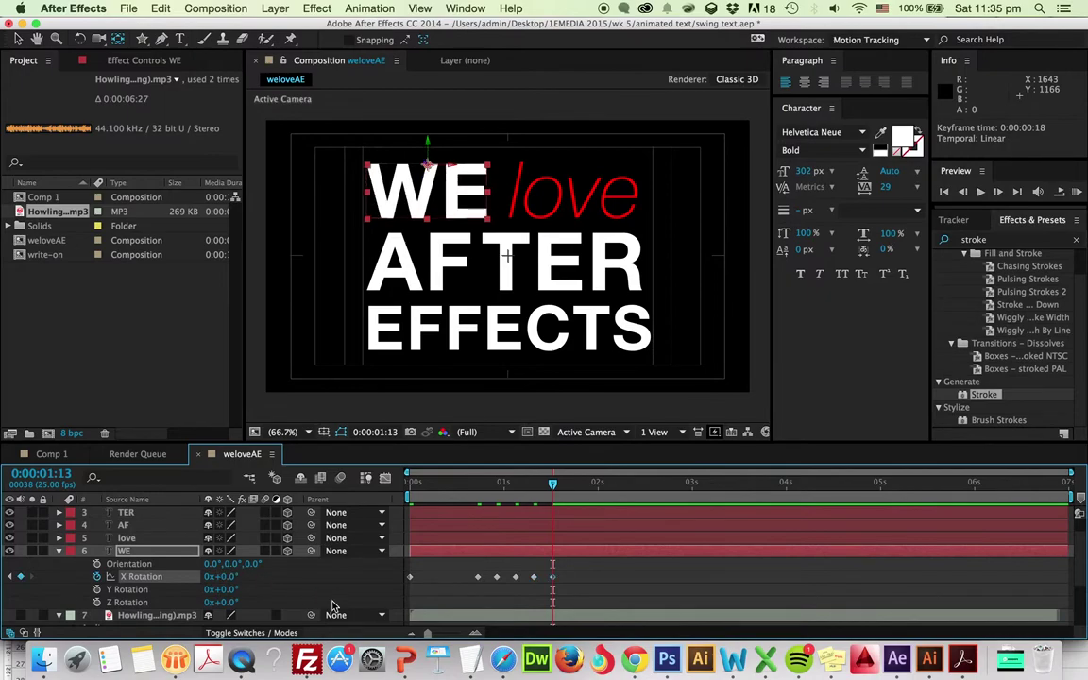
- Preview the complete WE swing from the start of the composition and return to the first frame
key(Home)
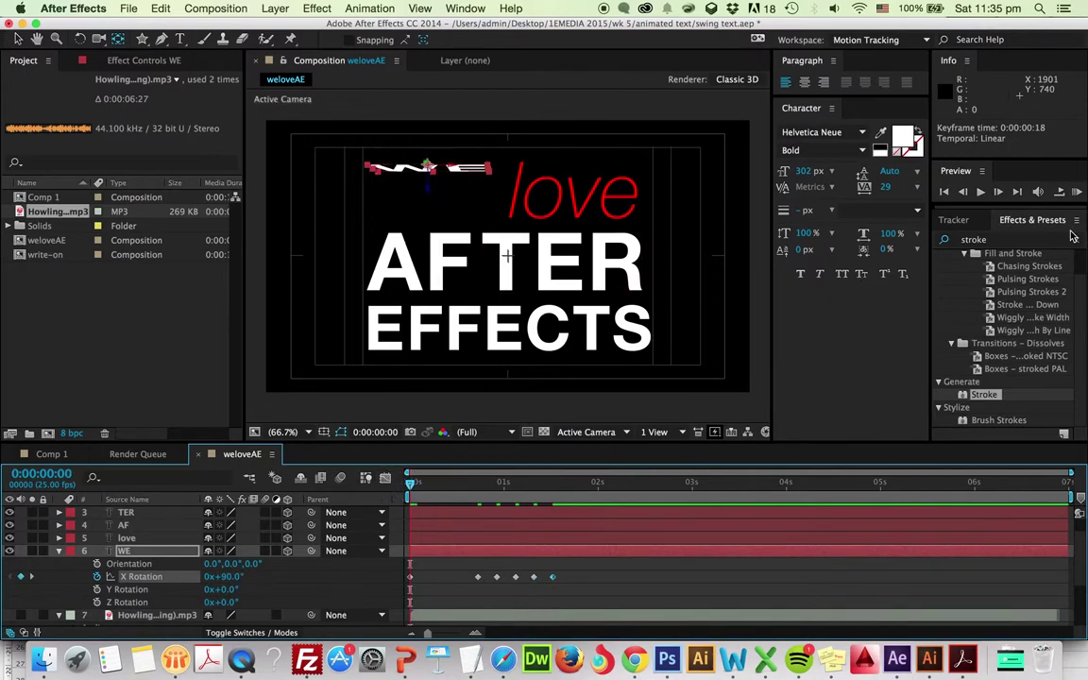
click(1077, 192)
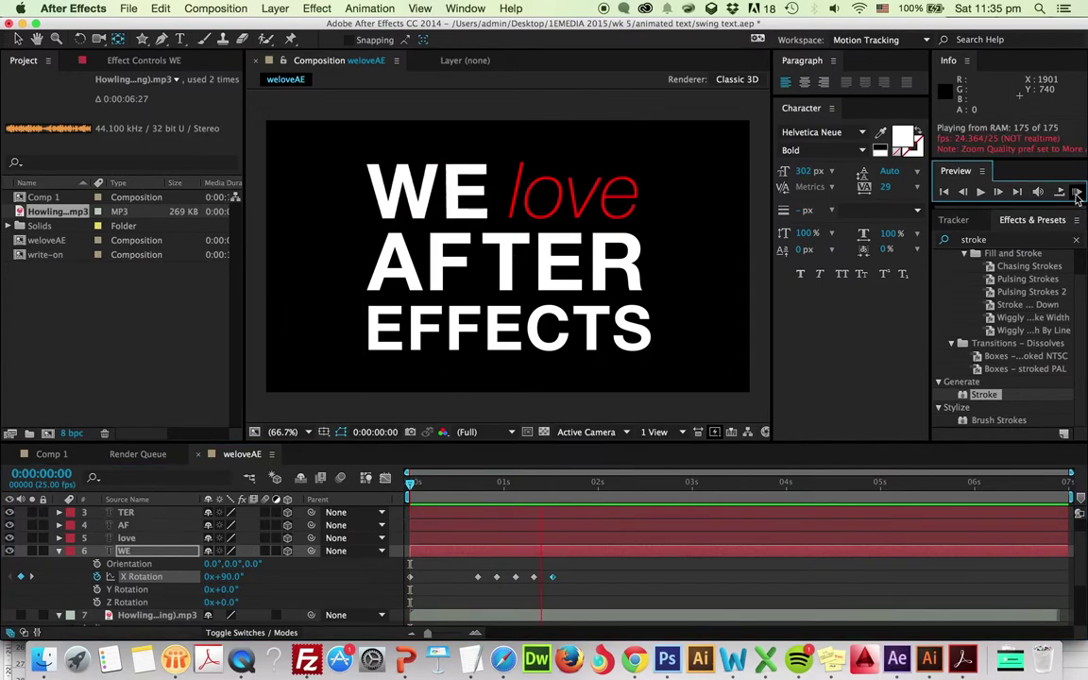
click(770, 310)
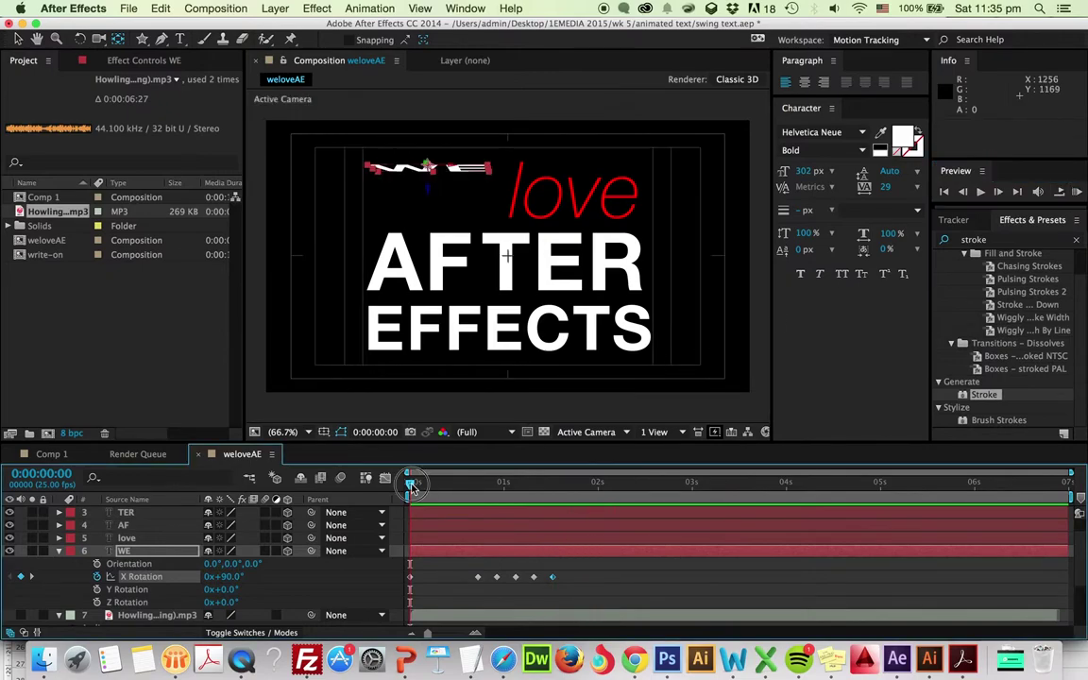
click(1077, 192)
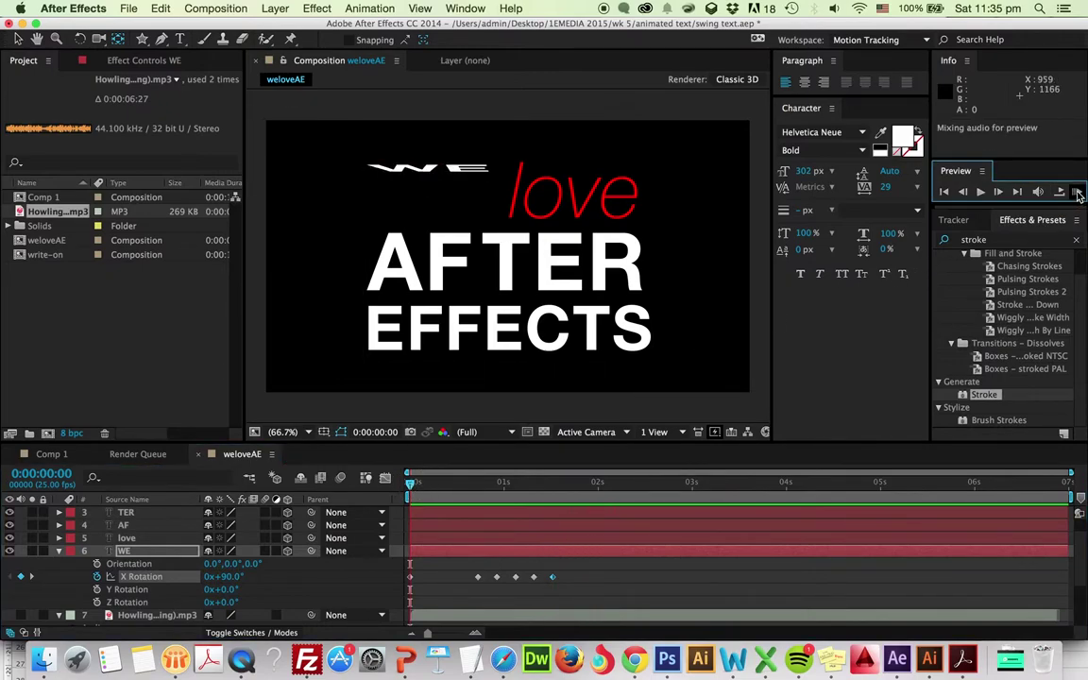
click(505, 528)
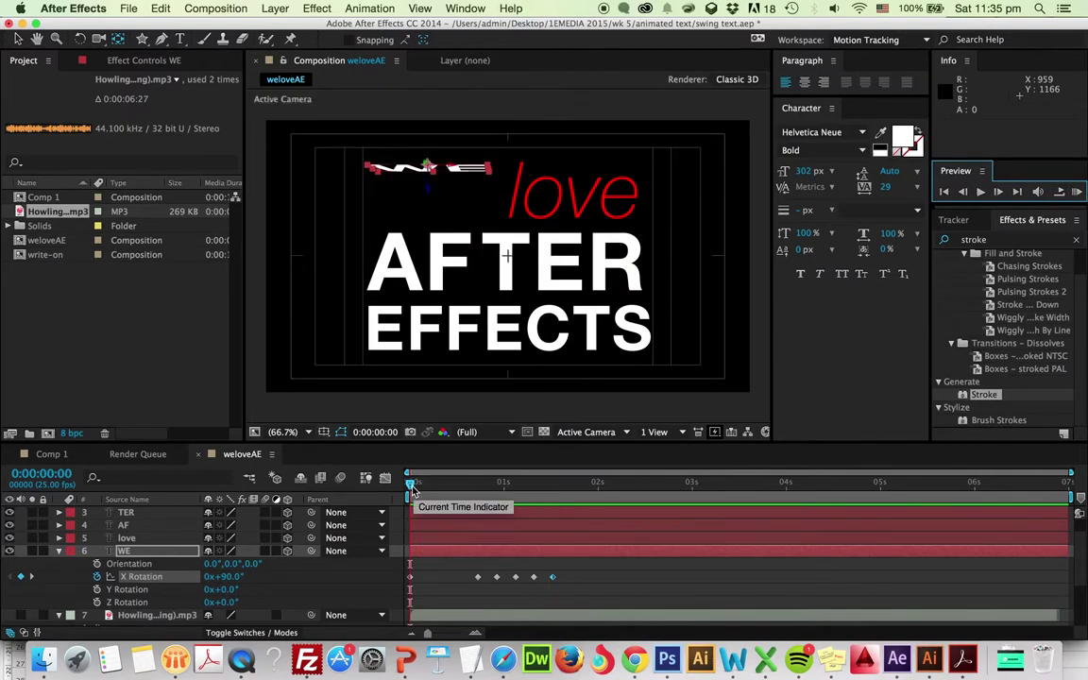
drag(411, 487, 494, 486)
key(Home)
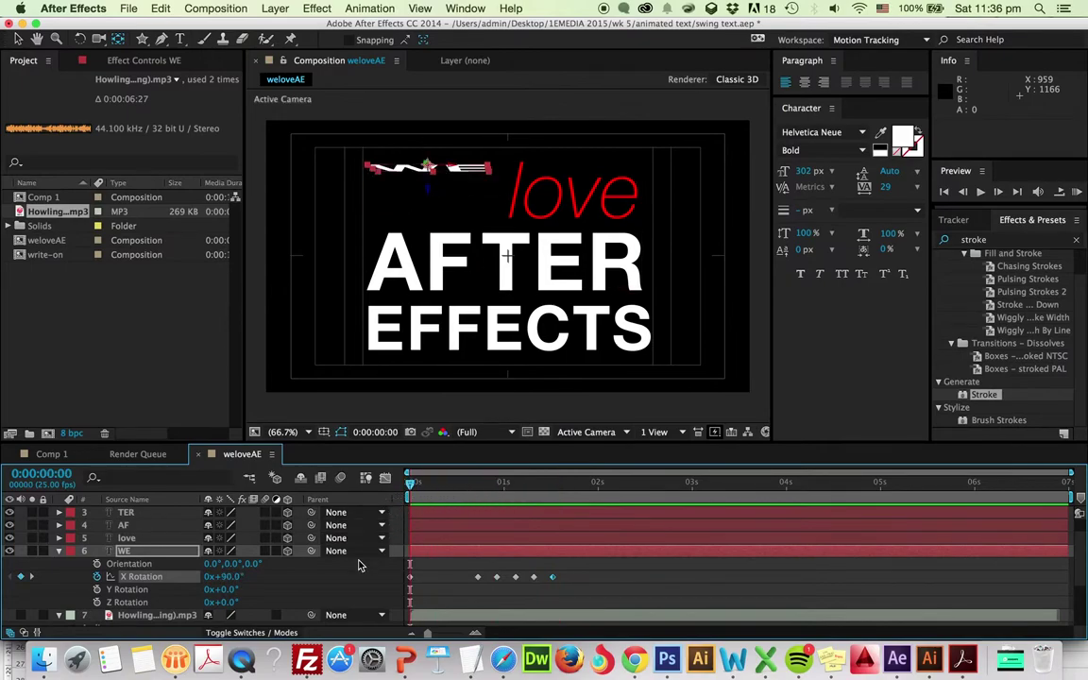
- Copy all of WE's X Rotation keyframes to the love layer at 0:00:00:00 and check them there
drag(571, 569, 410, 603)
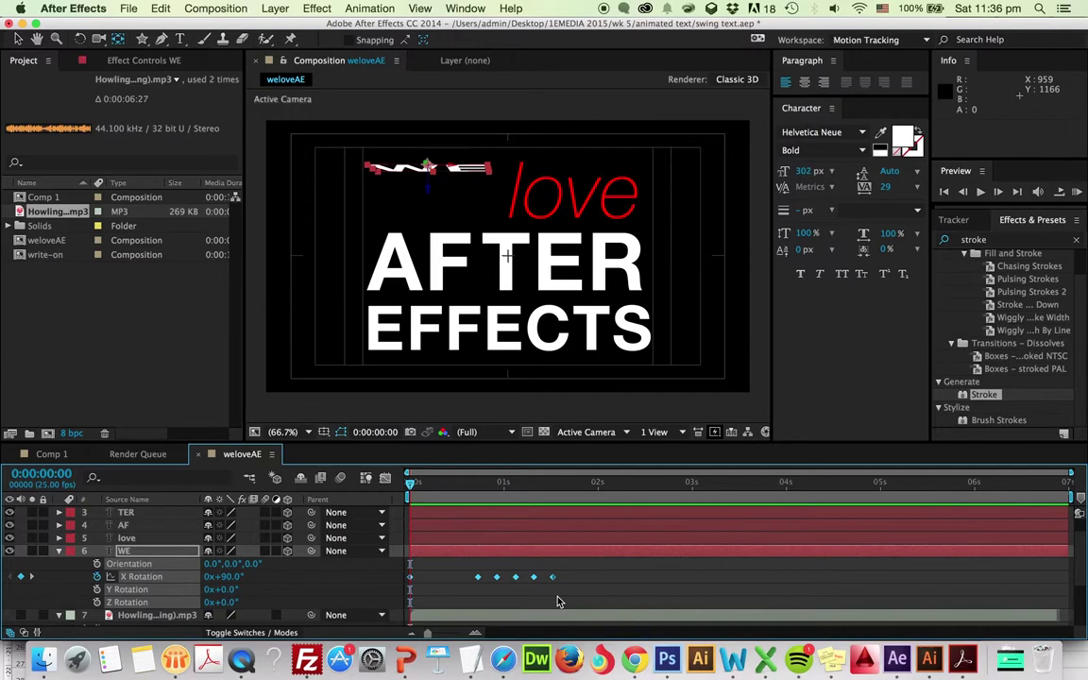
click(146, 542)
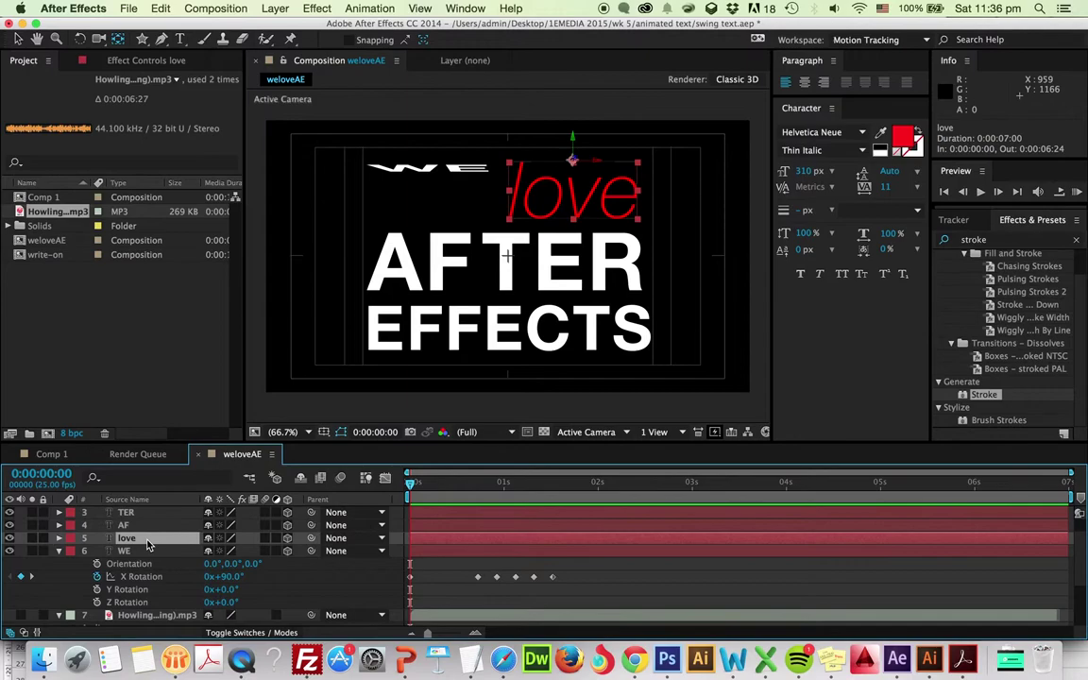
key(super+v)
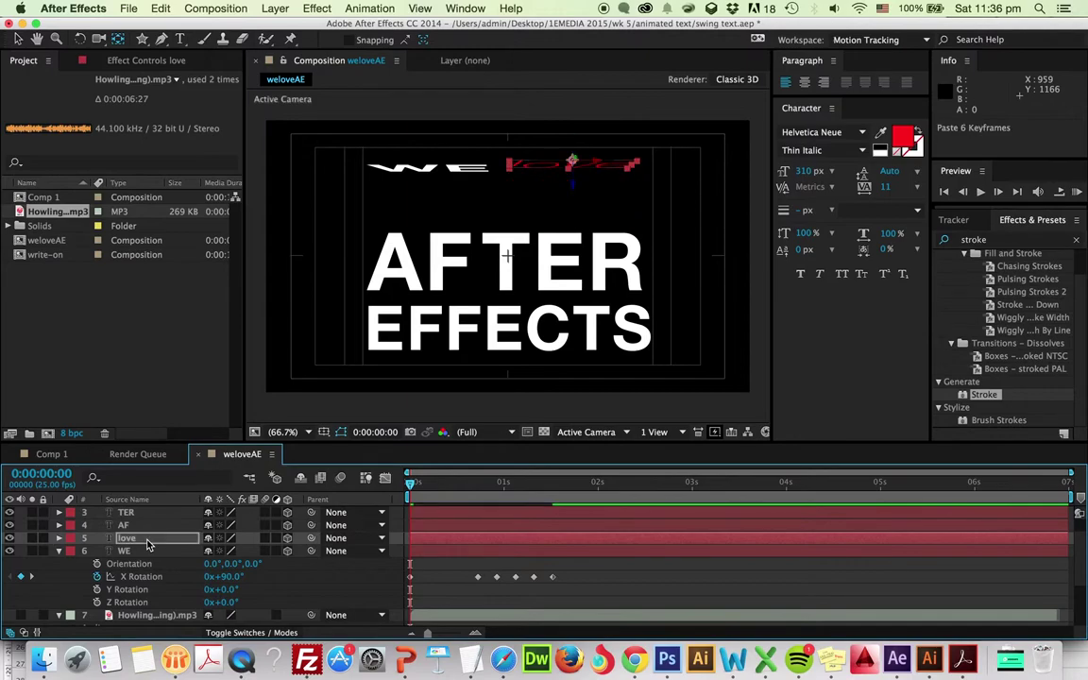
key(u)
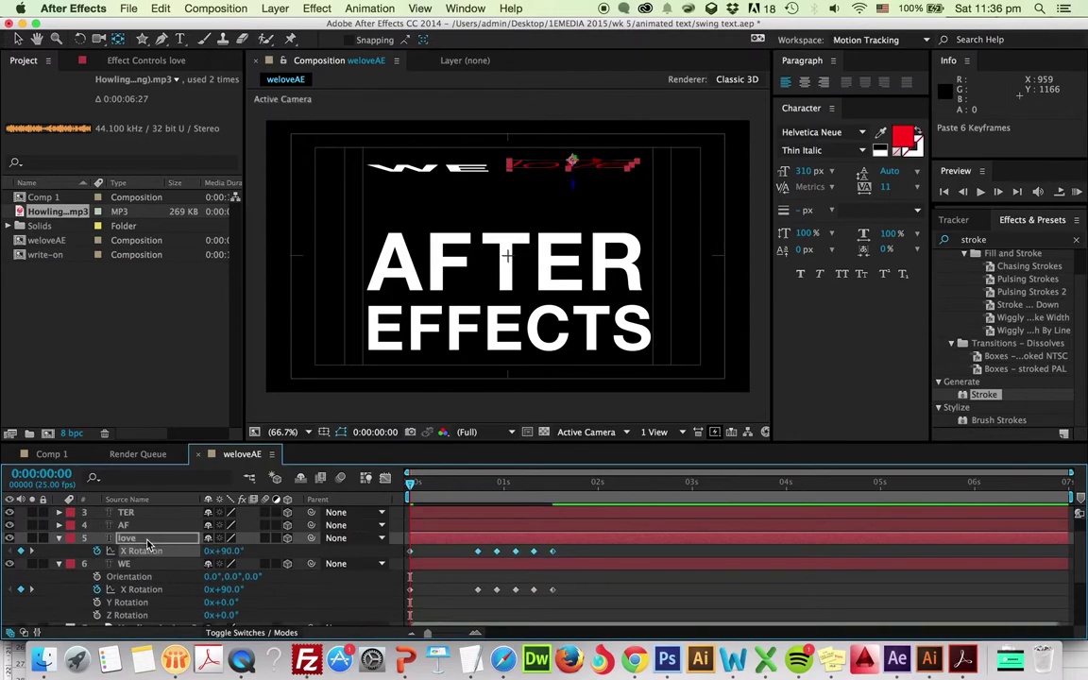
key(u)
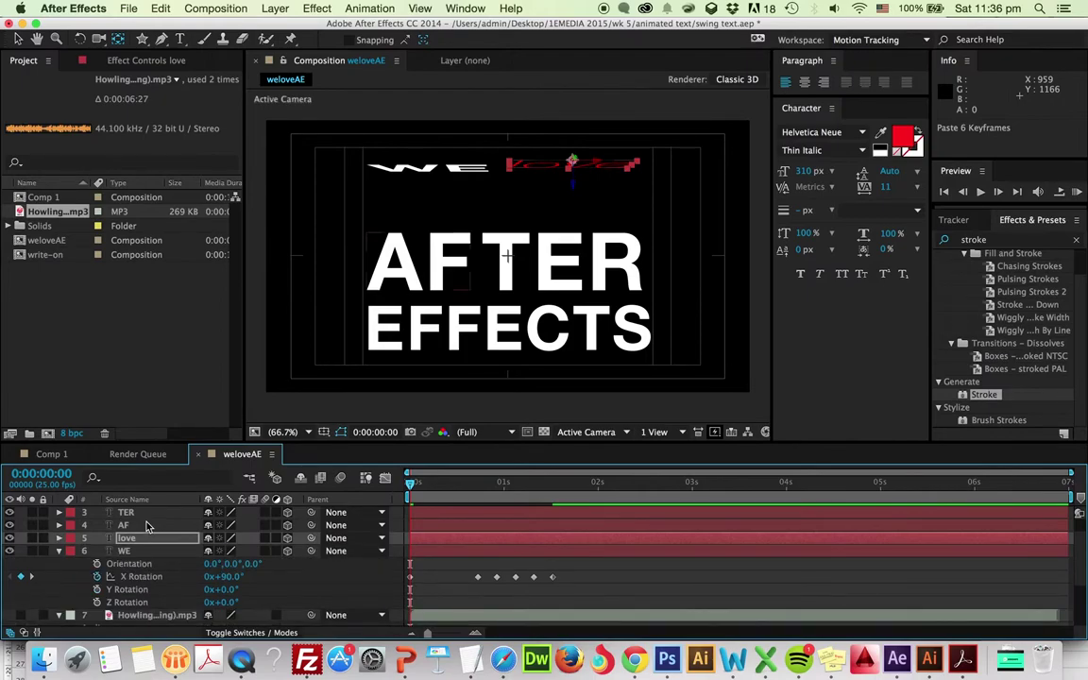
- Paste WE's X Rotation swing keyframes onto the AF, TER, E and FFECTS layers at 0:00:00:00
click(128, 525)
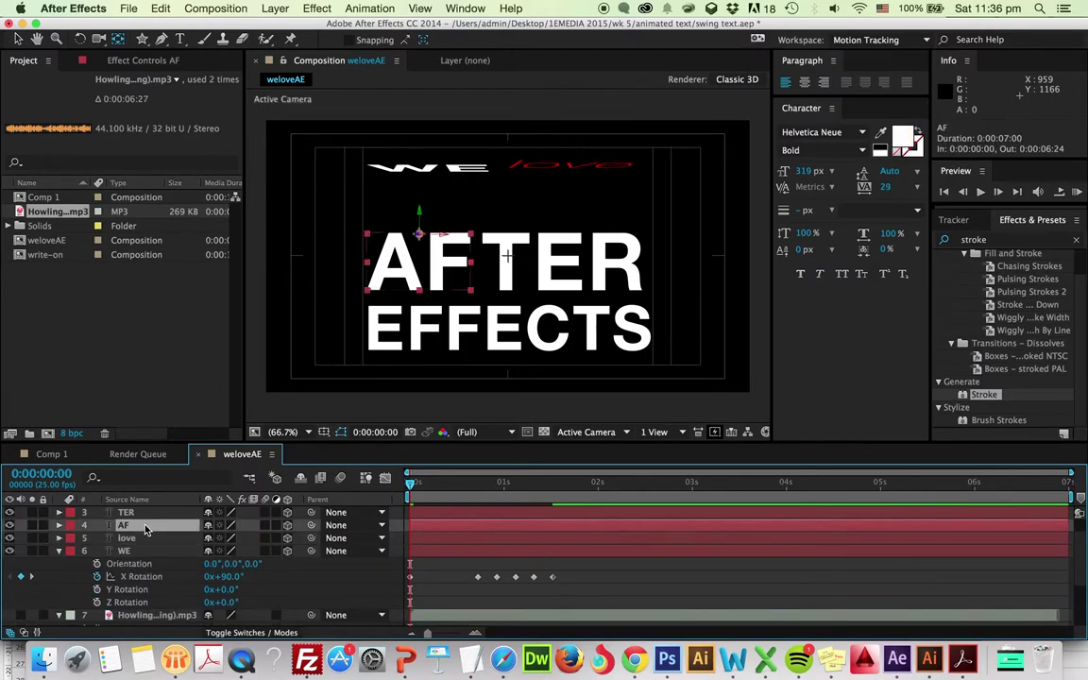
key(super+v)
click(157, 515)
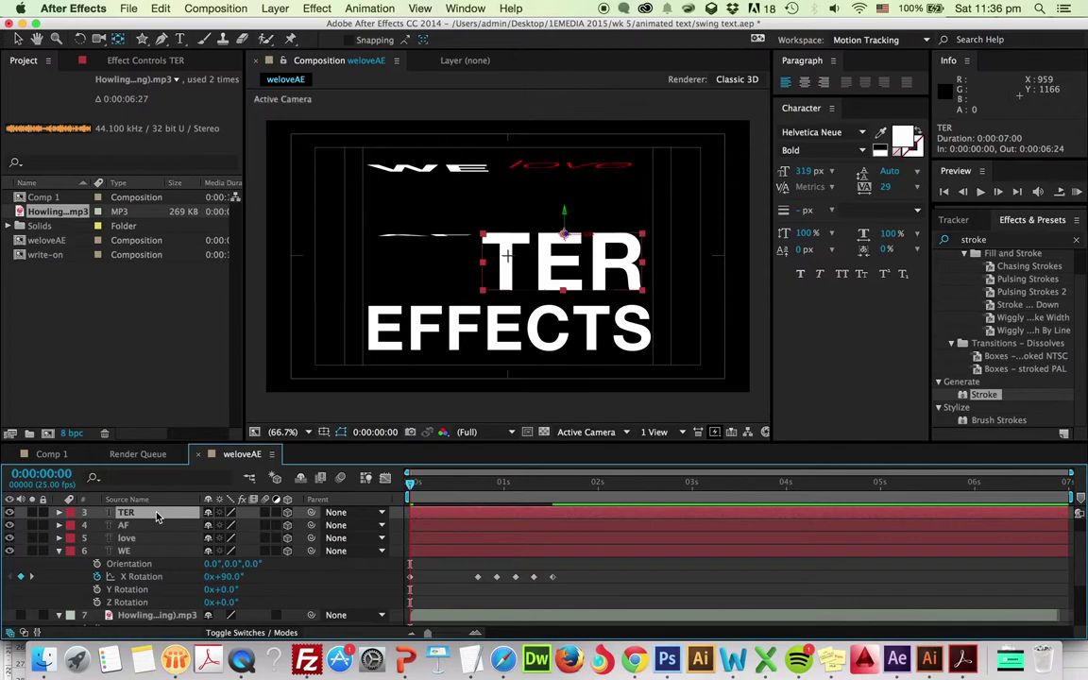
key(super+v)
scroll(157, 529, up, 1)
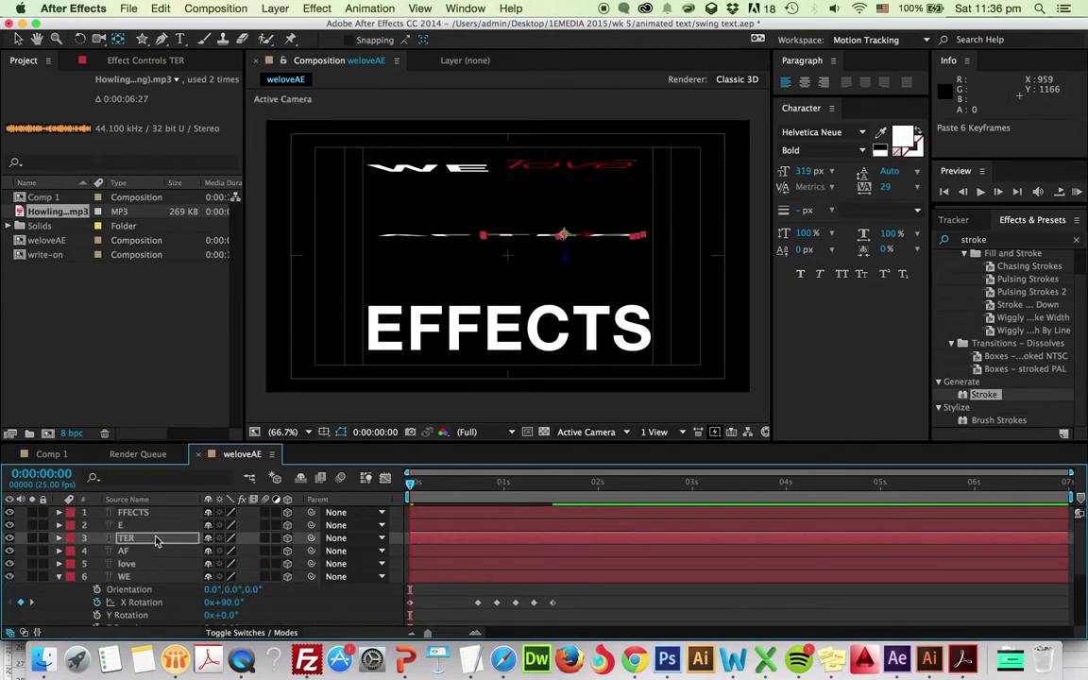
click(144, 525)
key(super+v)
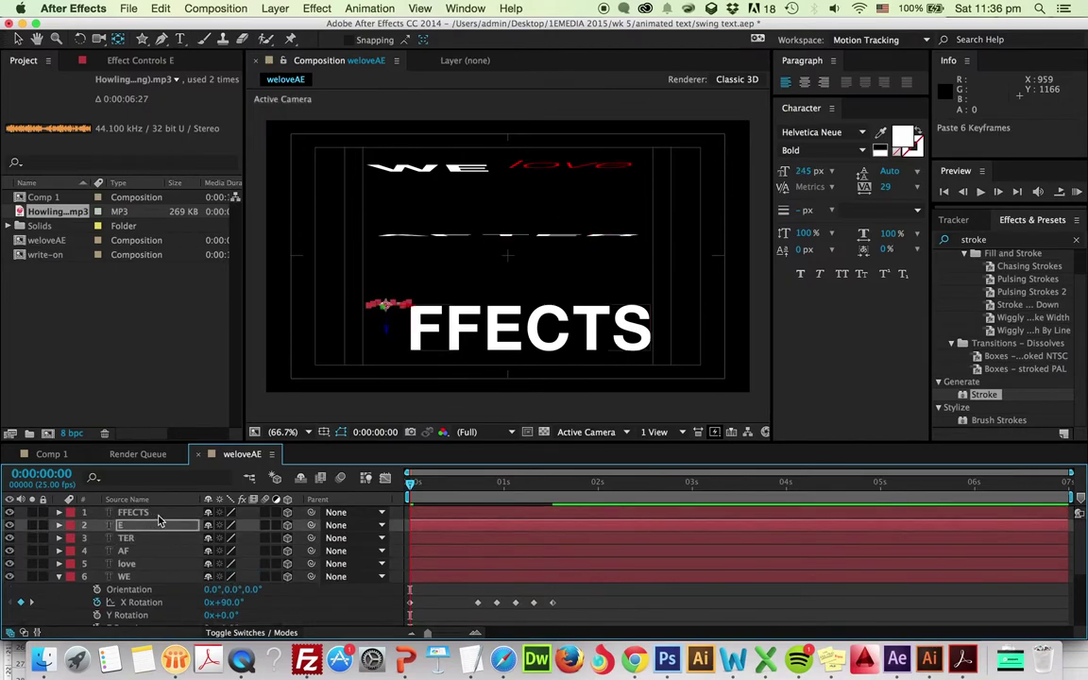
click(161, 513)
key(super+v)
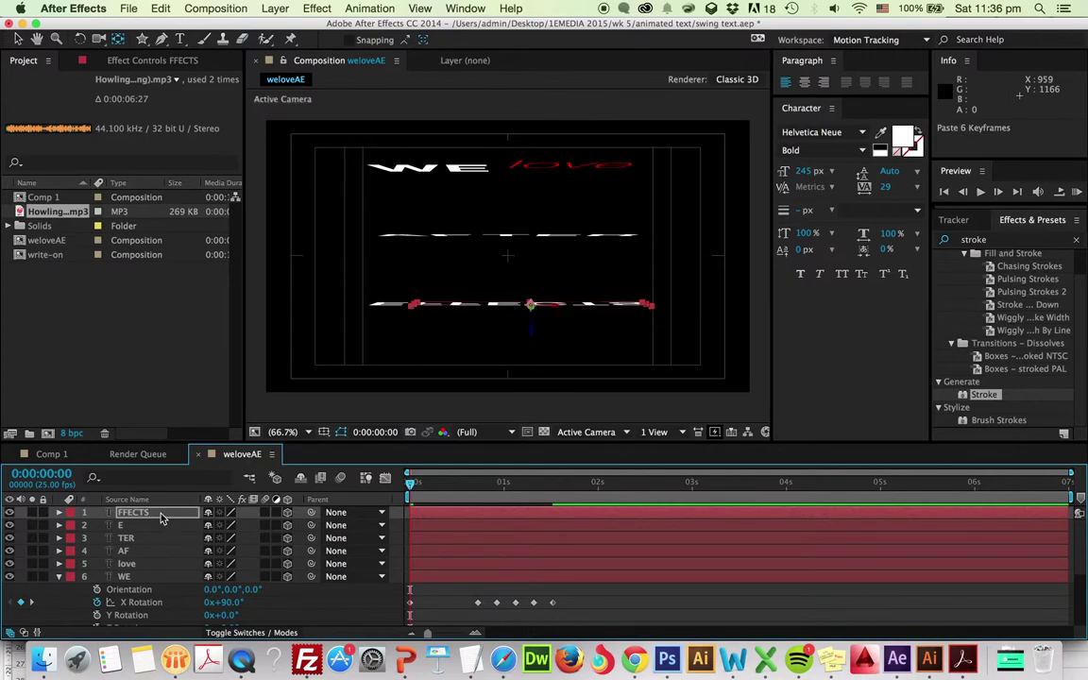
- Preview all the text layers swinging together from the first frame, and stop the playback
mouse_move(412, 485)
mouse_down()
mouse_move(547, 486)
mouse_move(410, 486)
mouse_up()
click(1077, 191)
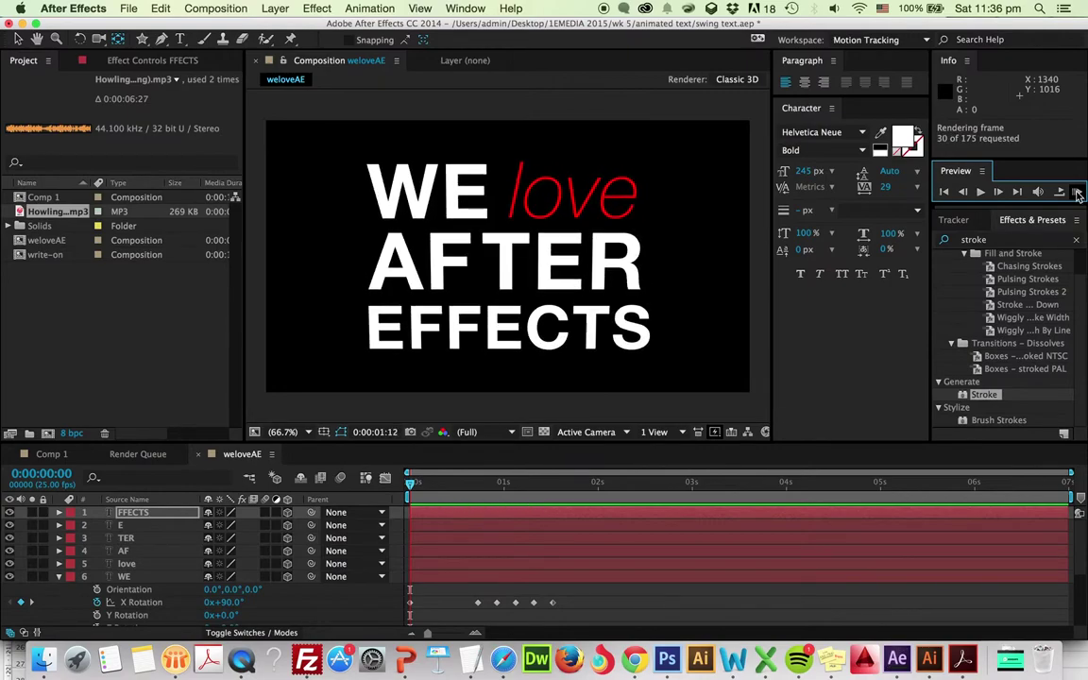
click(1077, 190)
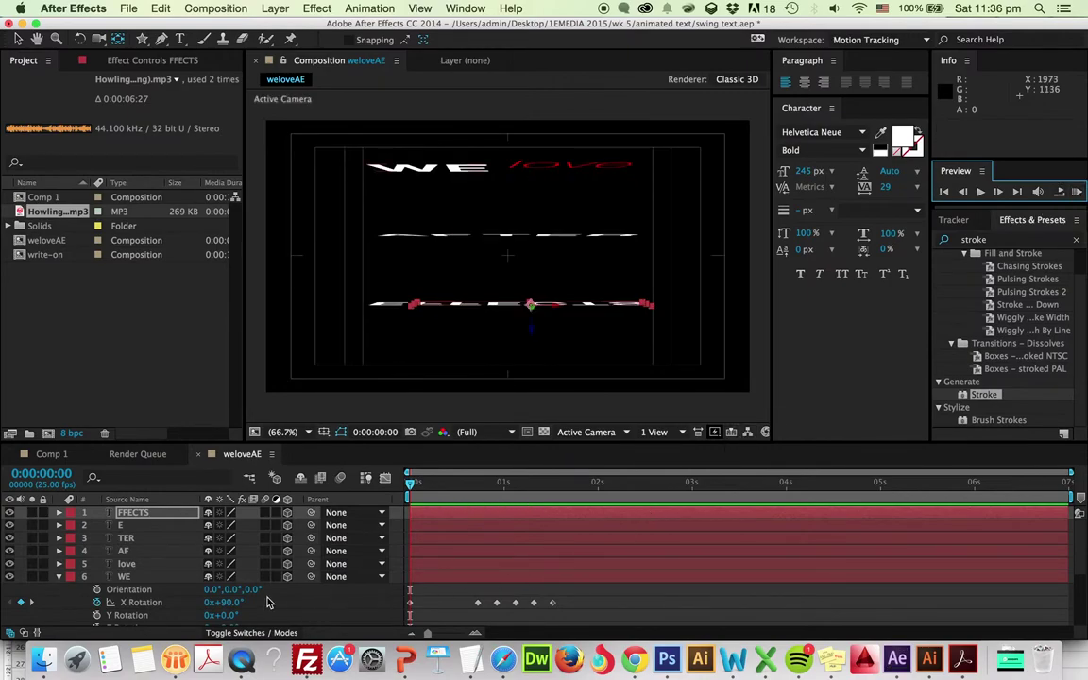
- Select all six text layers from FFECTS to WE, reveal their keyframed properties and deselect them
click(58, 577)
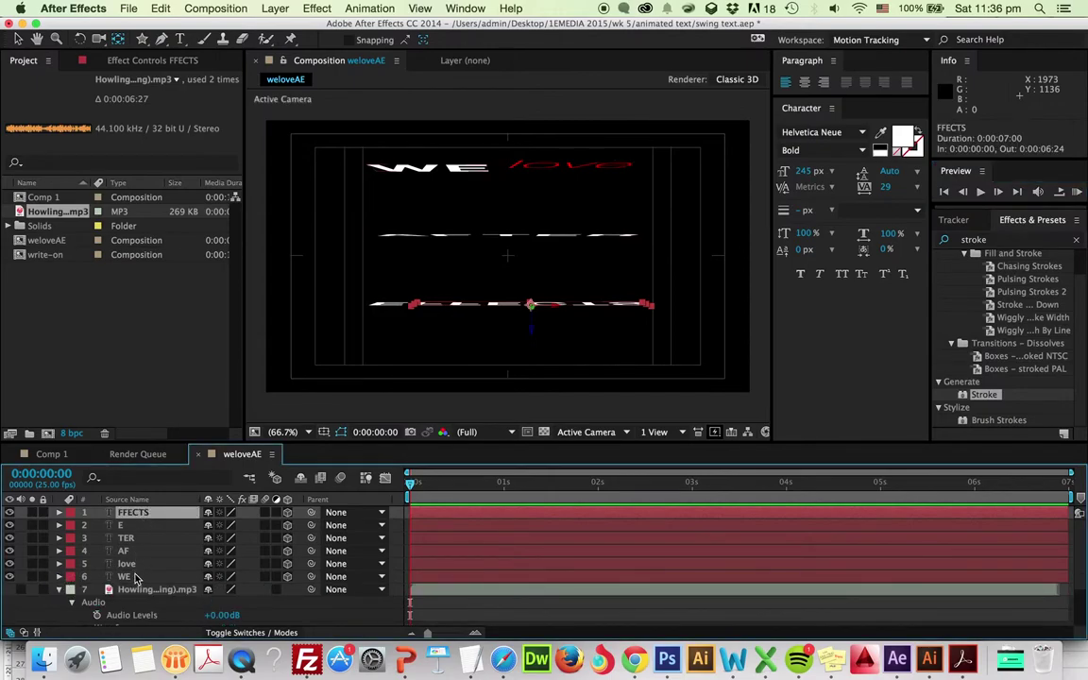
shift+click(135, 577)
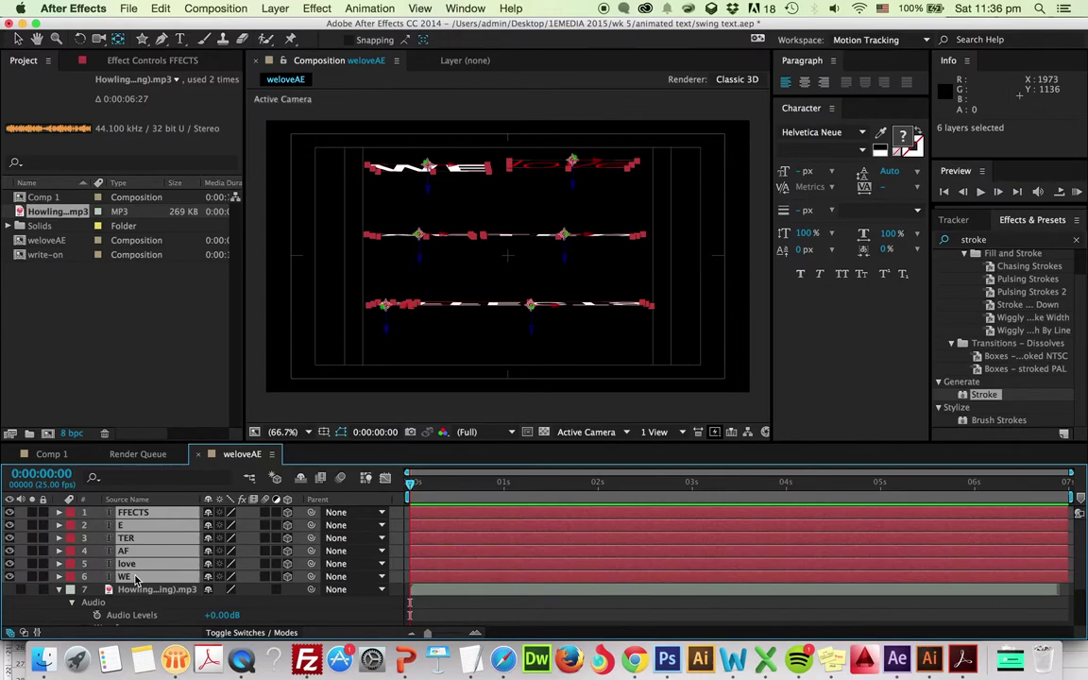
key(u)
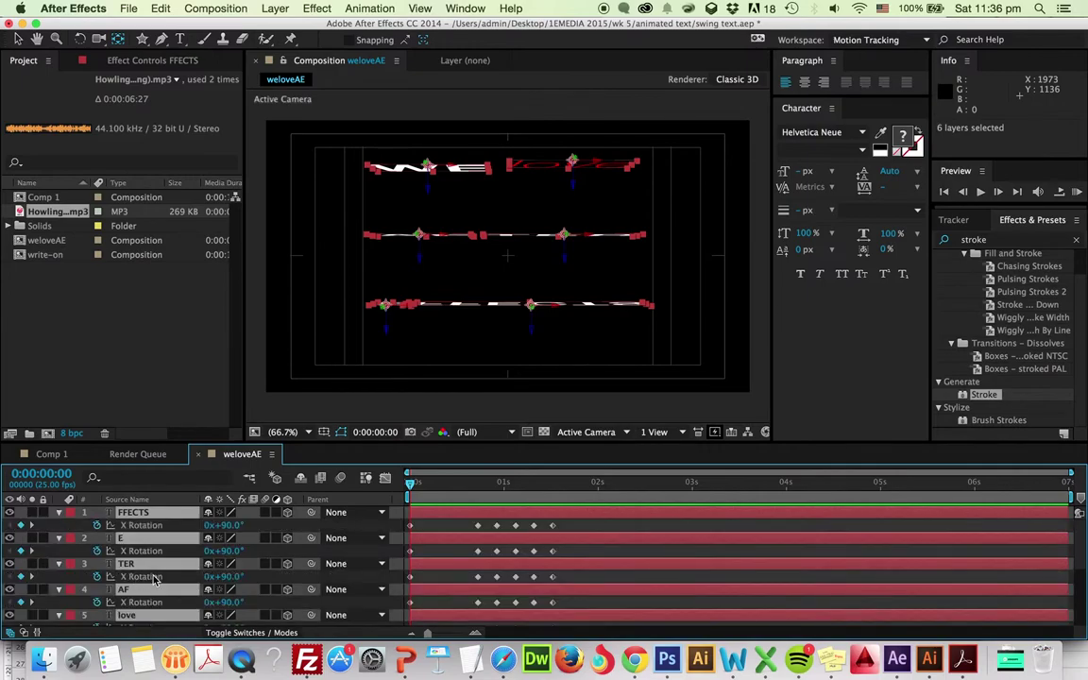
scroll(465, 582, down, 2)
scroll(465, 582, down, 3)
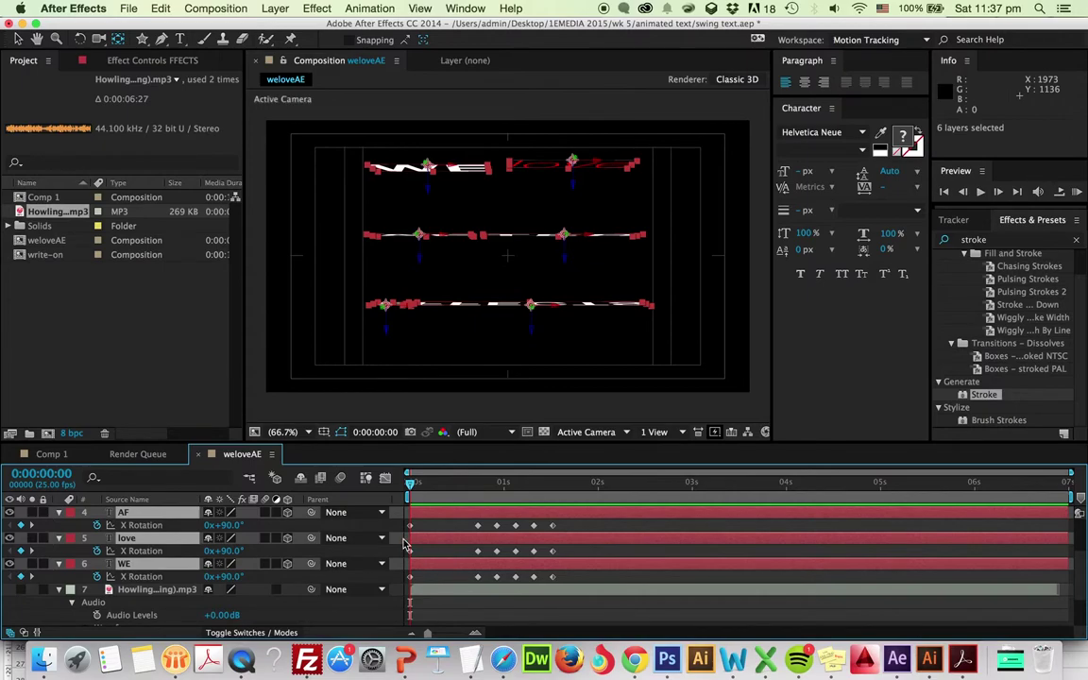
click(351, 617)
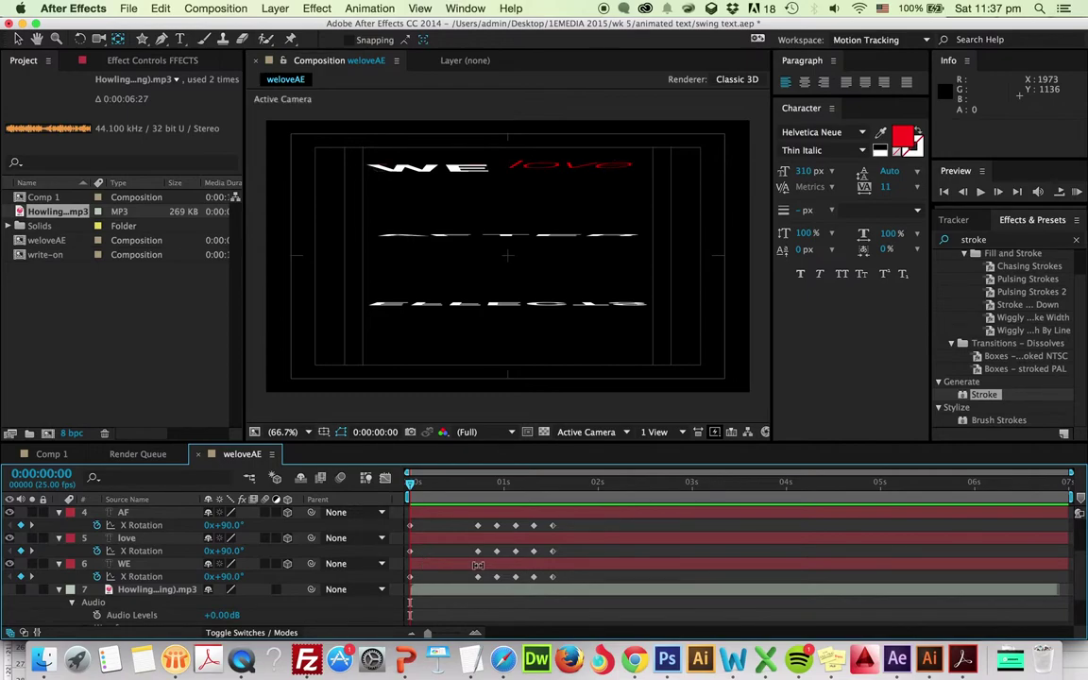
- Switch to the Selection tool and shift the love layer in time to start at 0:00:00:15
click(19, 41)
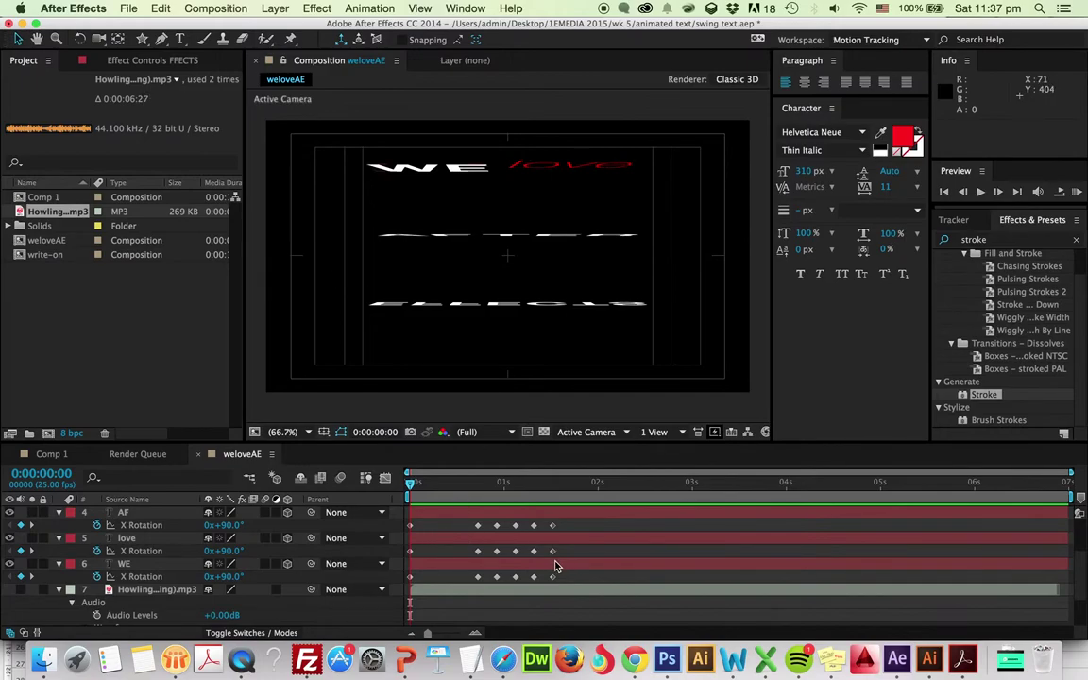
drag(451, 540, 506, 543)
- Turn on the MP3 layer's audio and shift the WE layer to start on the waveform beat at 0:00:01:03
scroll(505, 544, down, 2)
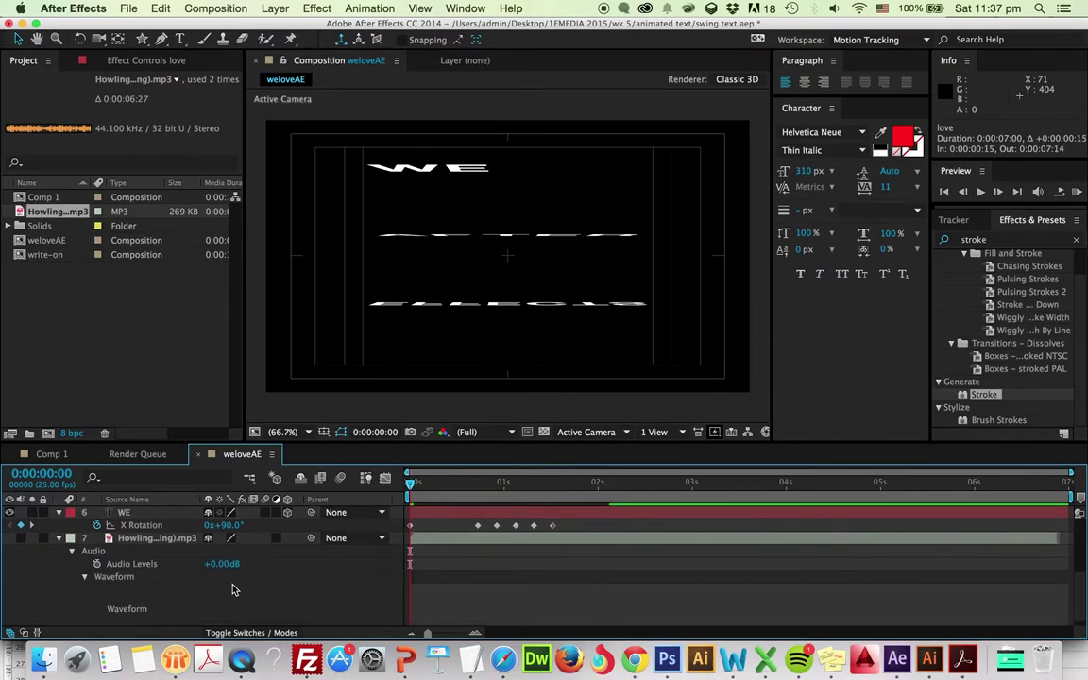
scroll(199, 597, down, 1)
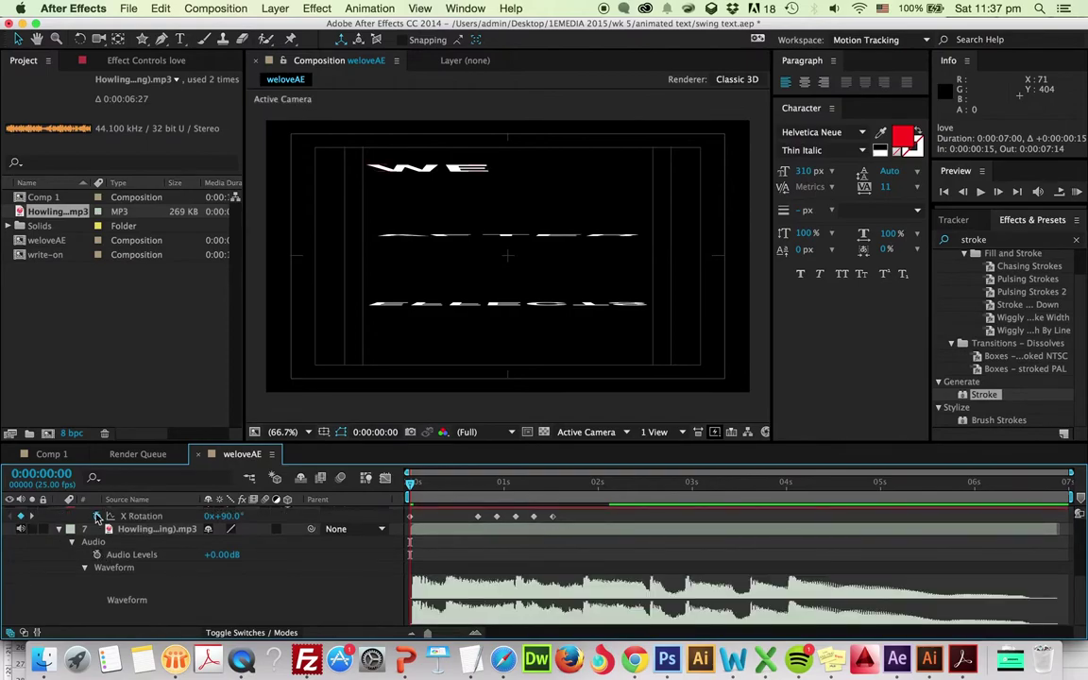
drag(411, 486, 517, 499)
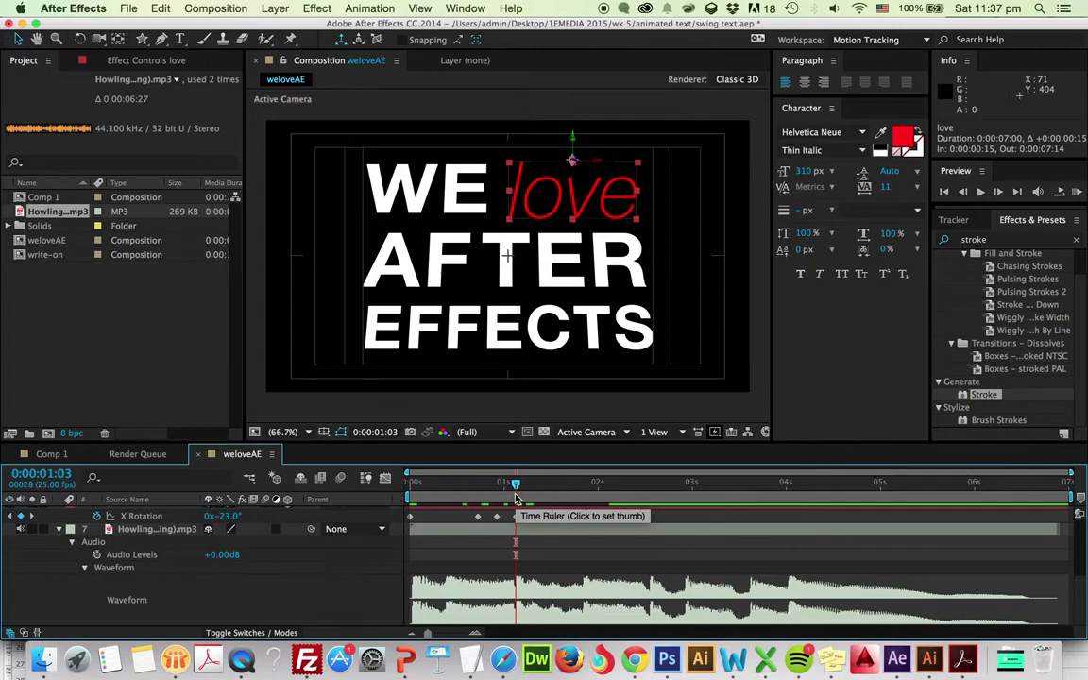
scroll(530, 558, up, 3)
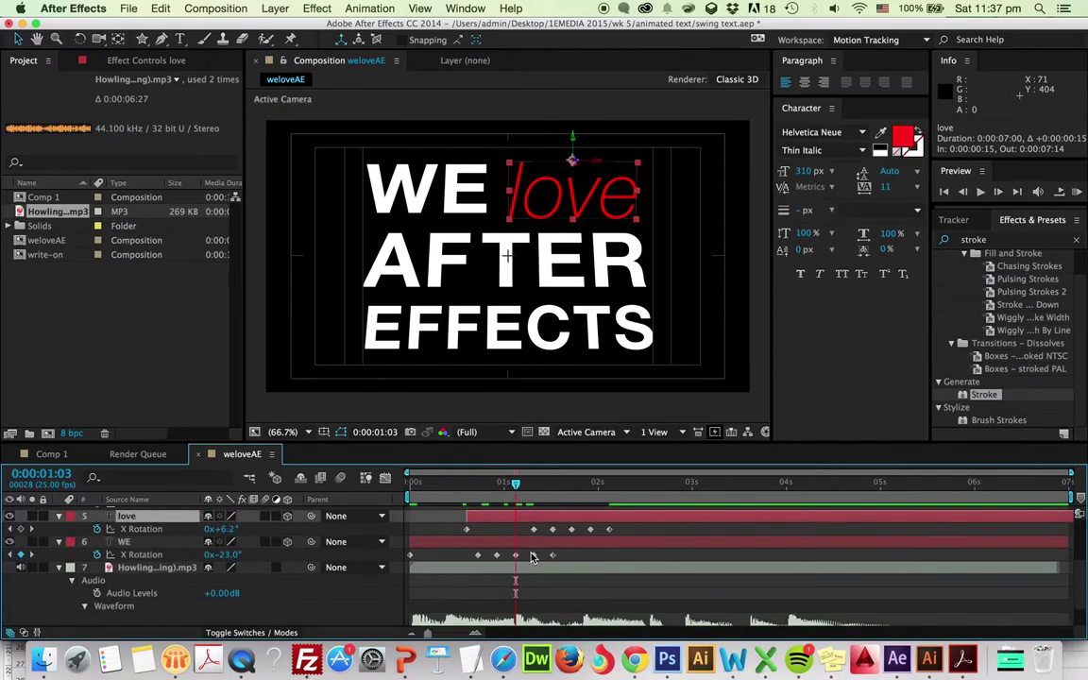
drag(430, 549, 535, 549)
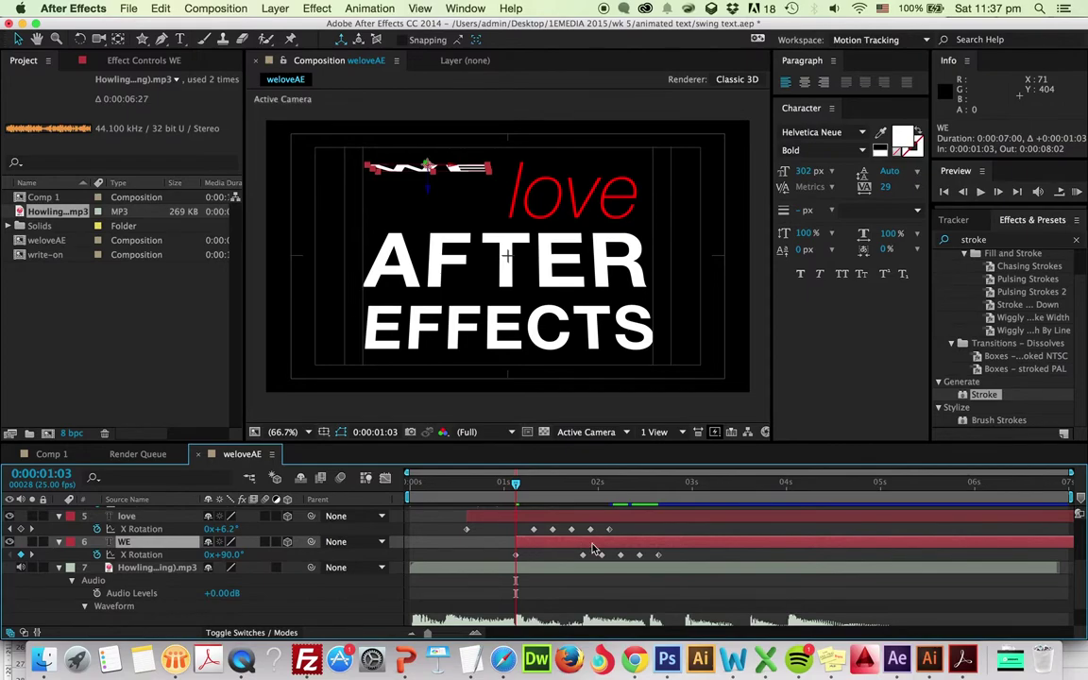
- Find the next waveform beat at 0:00:01:21 and shift the love layer to start there
scroll(576, 590, down, 1)
drag(526, 479, 585, 489)
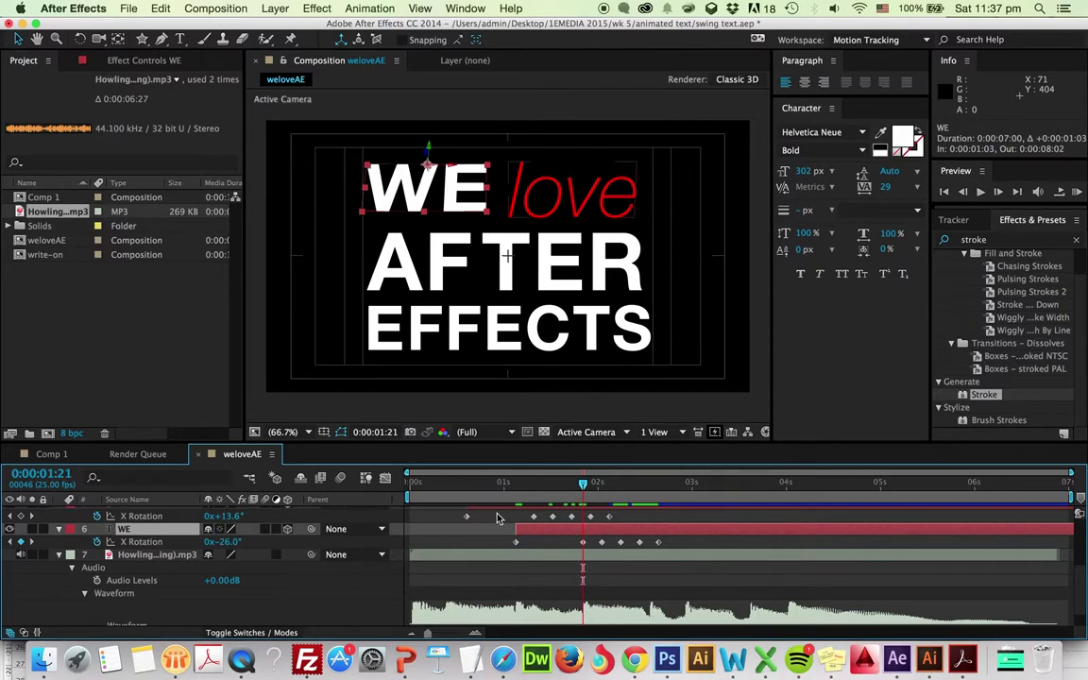
scroll(500, 522, up, 3)
drag(482, 549, 598, 550)
- Place the current time on the beat at 0:00:02:14 and shift the AF layer to start there
scroll(651, 554, down, 1)
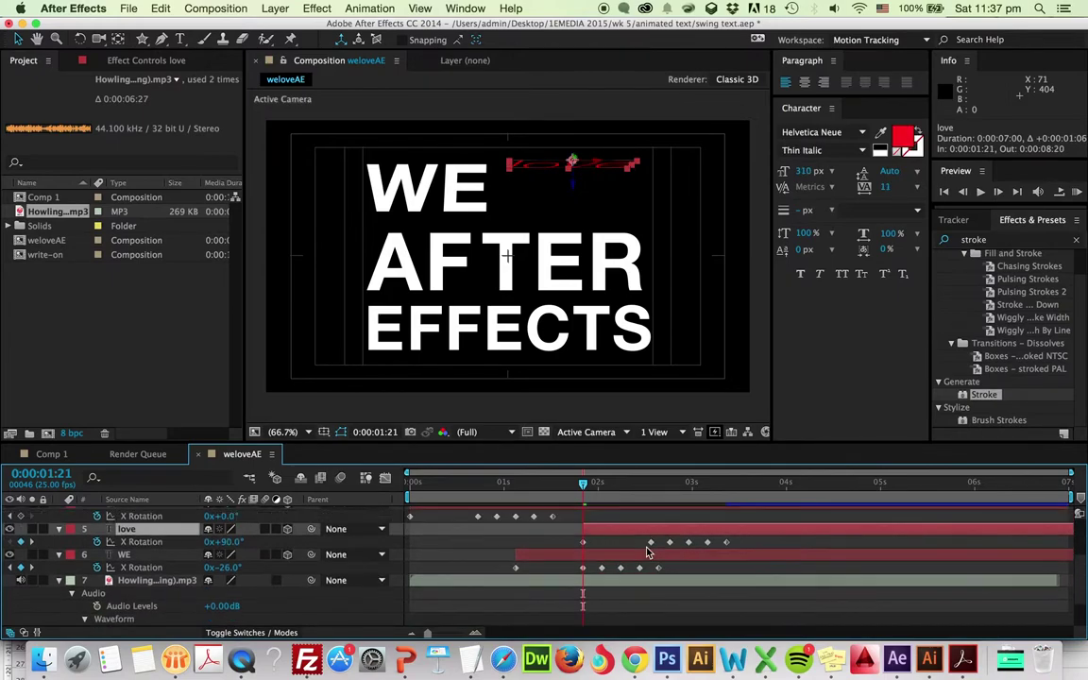
scroll(648, 553, down, 3)
drag(583, 482, 651, 491)
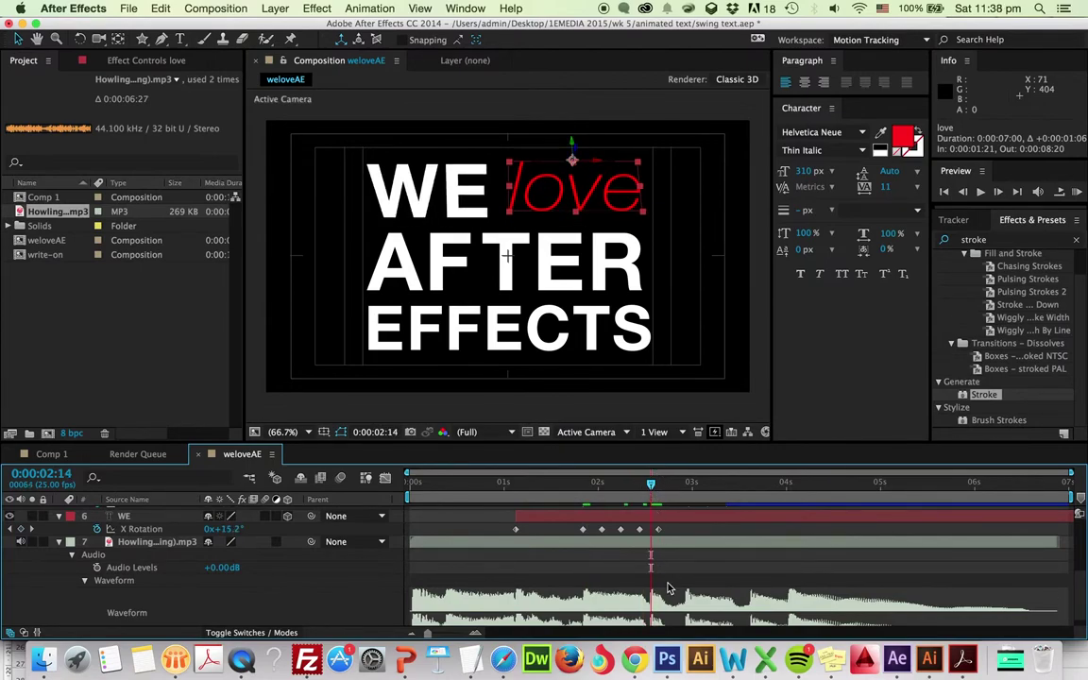
scroll(667, 588, up, 3)
drag(469, 548, 706, 545)
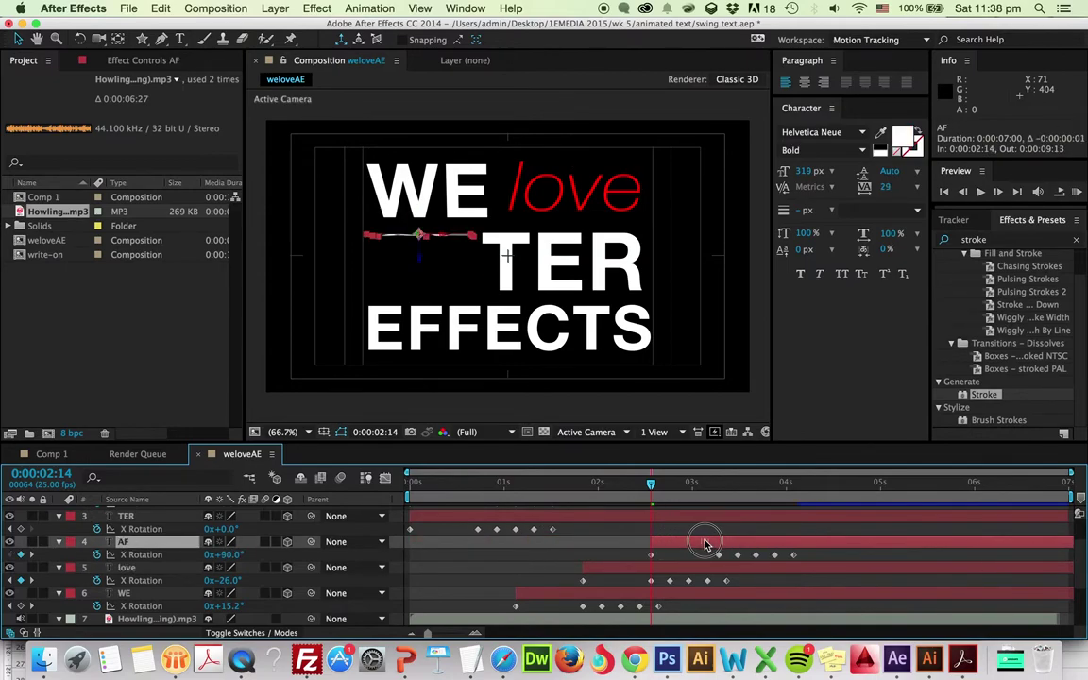
- Advance to the waveform peak at 0:00:02:23 and shift the TER layer to start at that time
scroll(704, 566, down, 4)
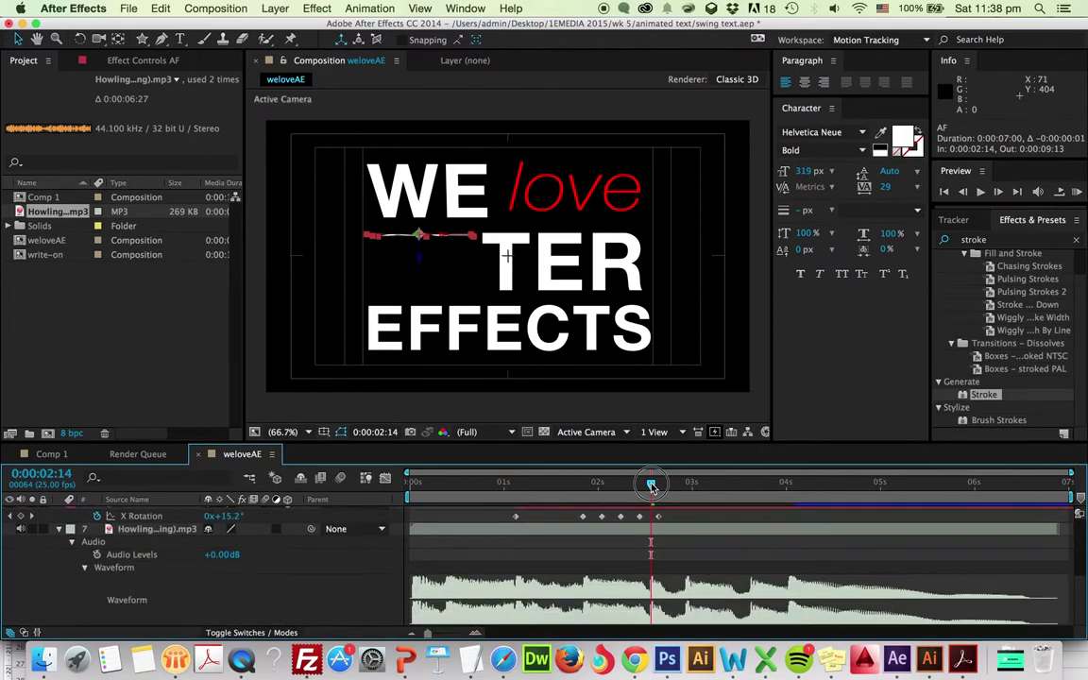
drag(651, 484, 685, 486)
scroll(699, 578, up, 4)
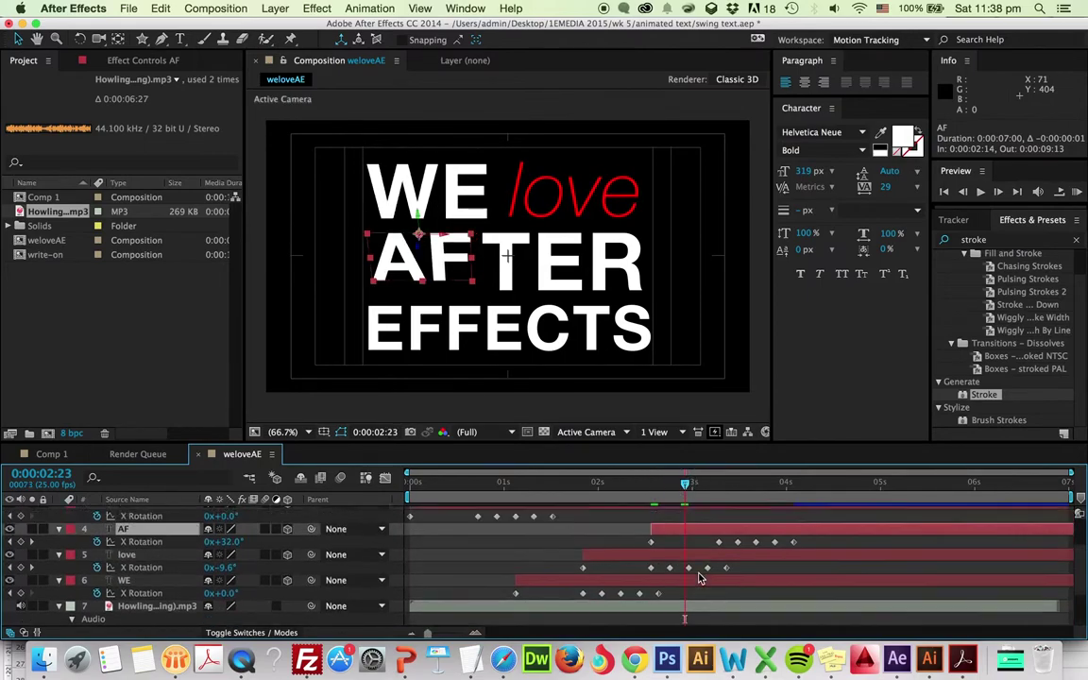
drag(493, 564, 757, 563)
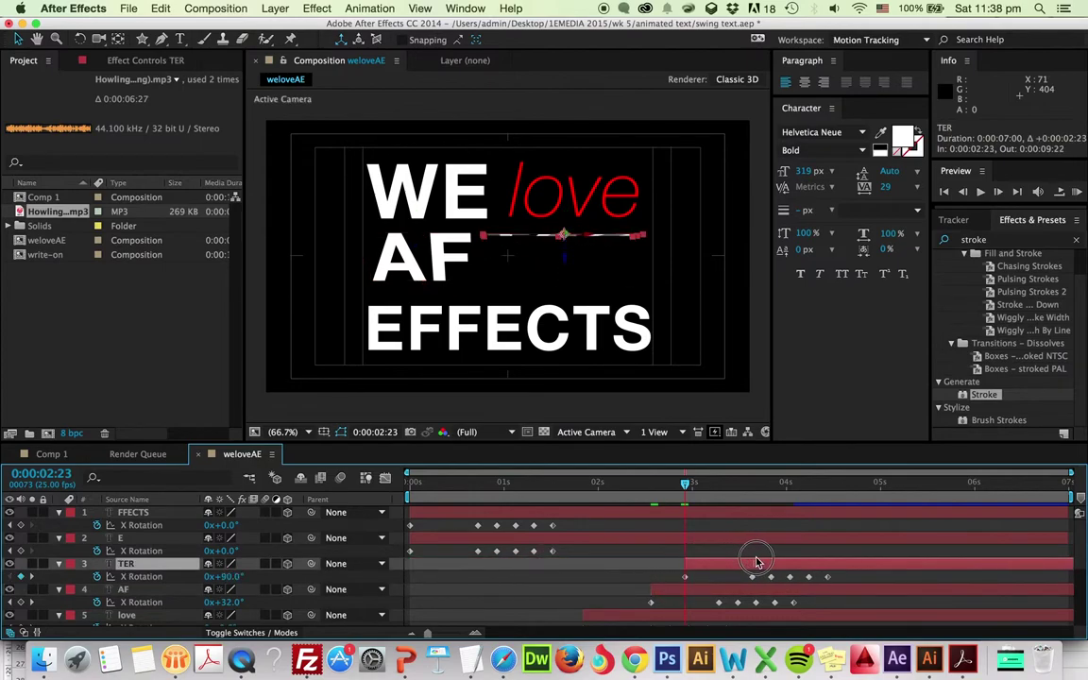
- Advance to the waveform peak at 0:00:03:15 and shift the E layer to start at that time
scroll(780, 589, down, 5)
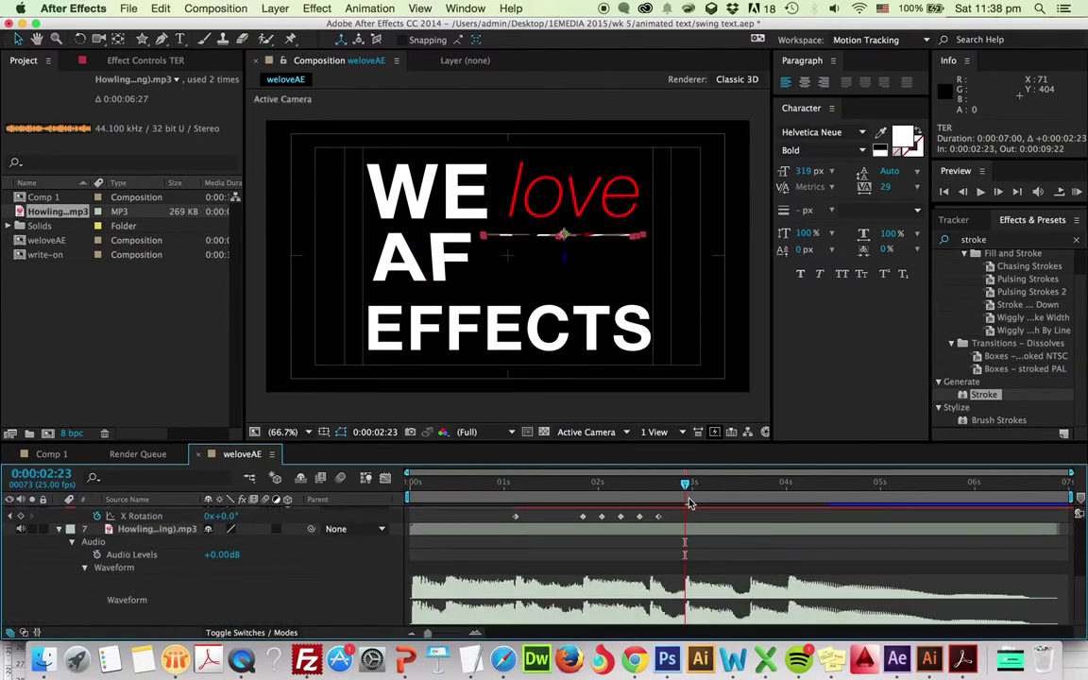
drag(685, 486, 742, 490)
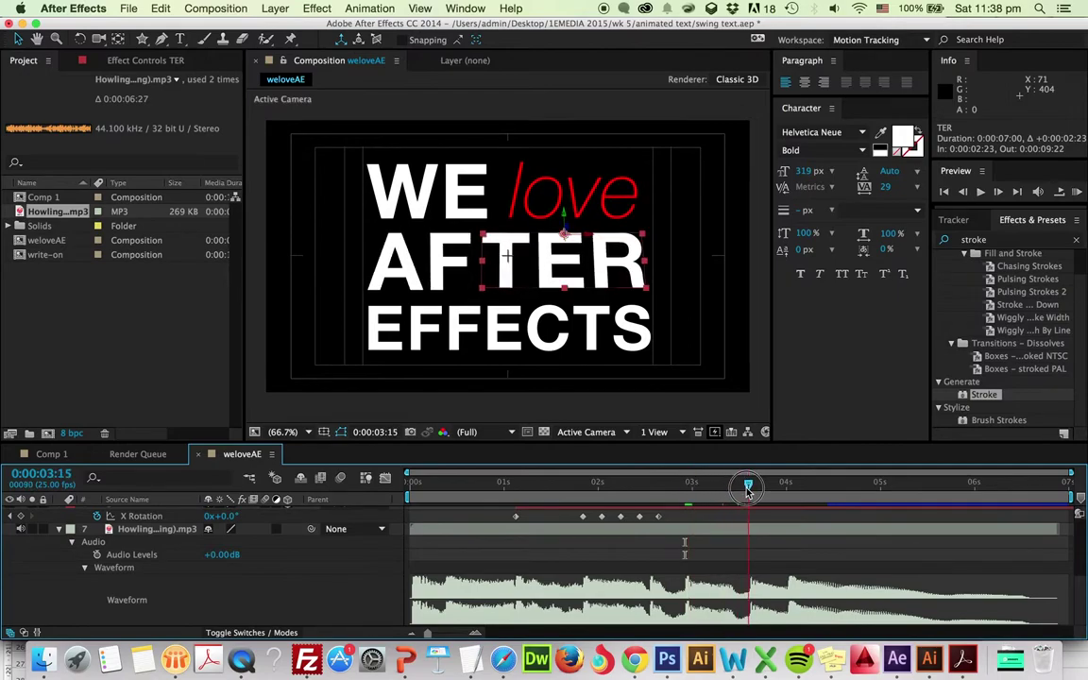
scroll(745, 548, up, 10)
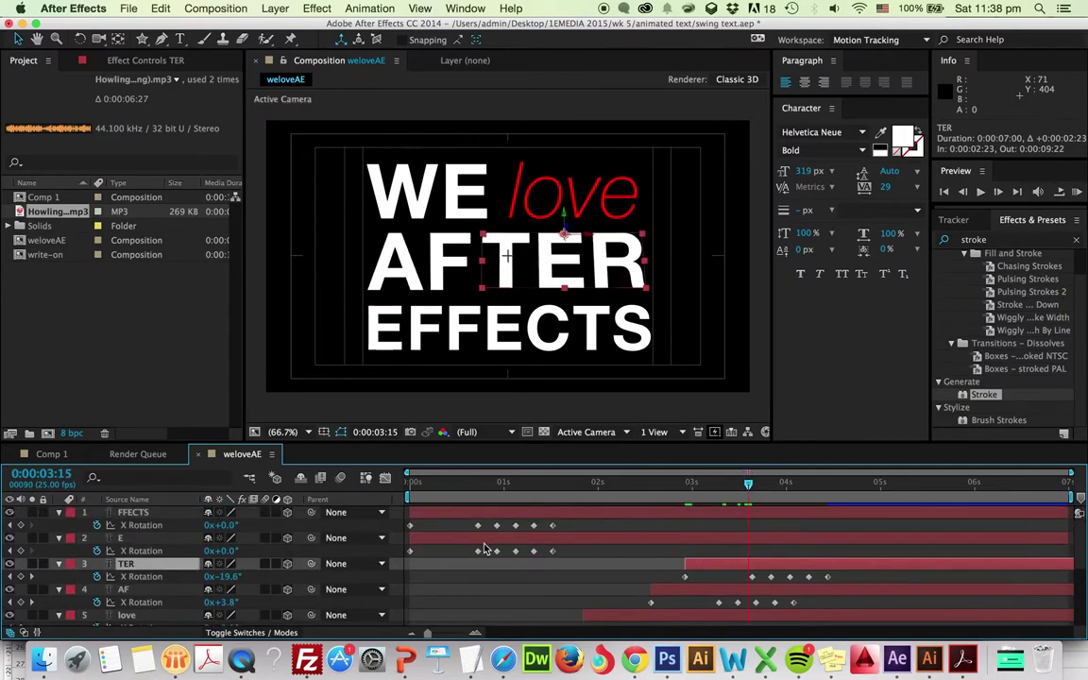
drag(435, 538, 770, 541)
- Set the current time to the last strong beat at 0:00:04:01 and shift the FFECTS layer to start there
scroll(787, 567, down, 10)
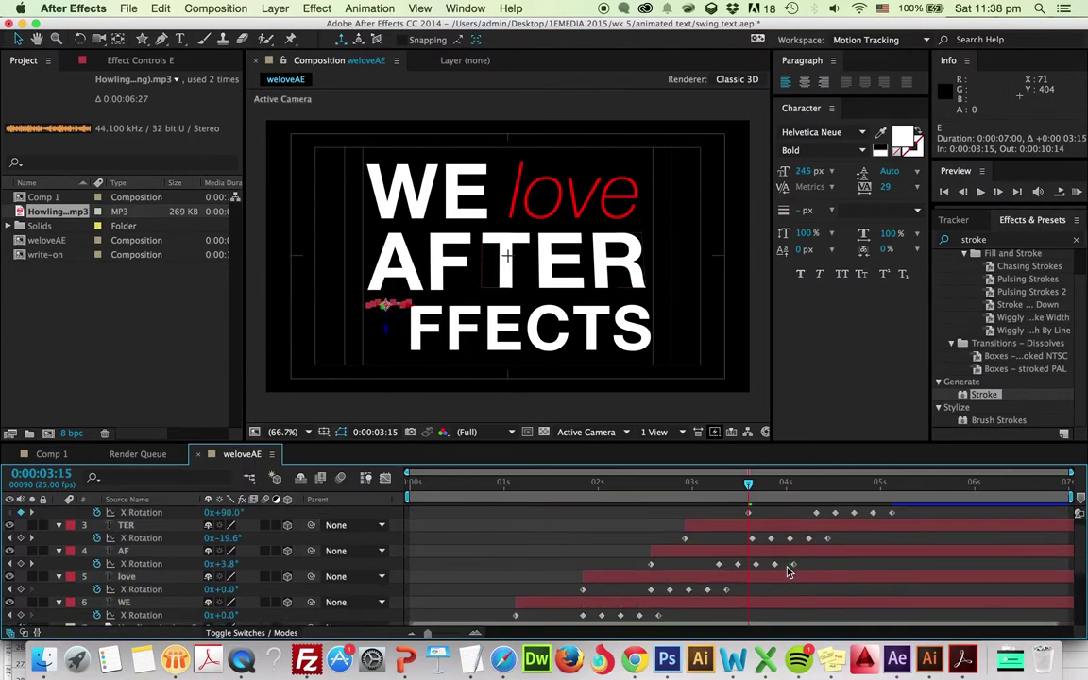
click(788, 485)
drag(788, 493, 791, 487)
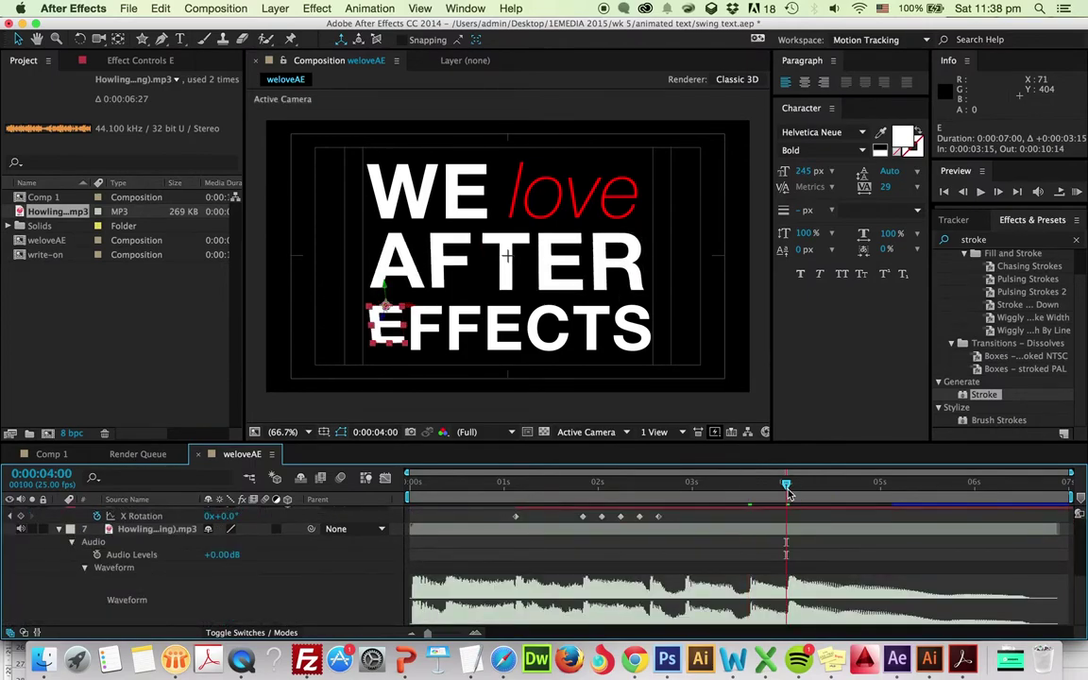
scroll(801, 586, up, 10)
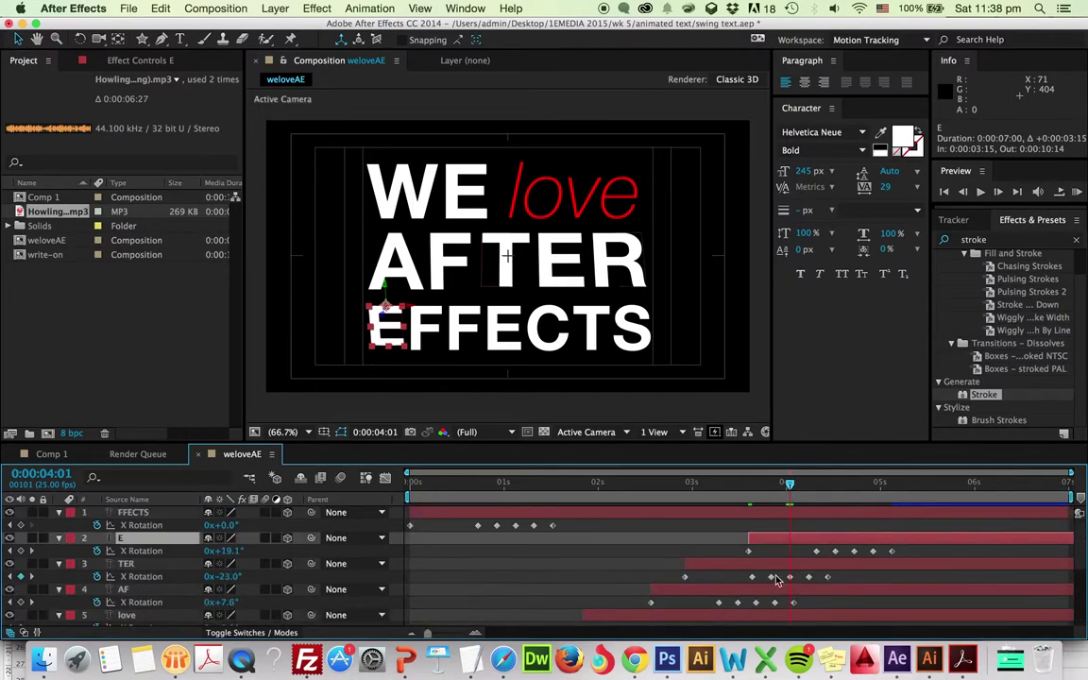
drag(745, 512, 801, 513)
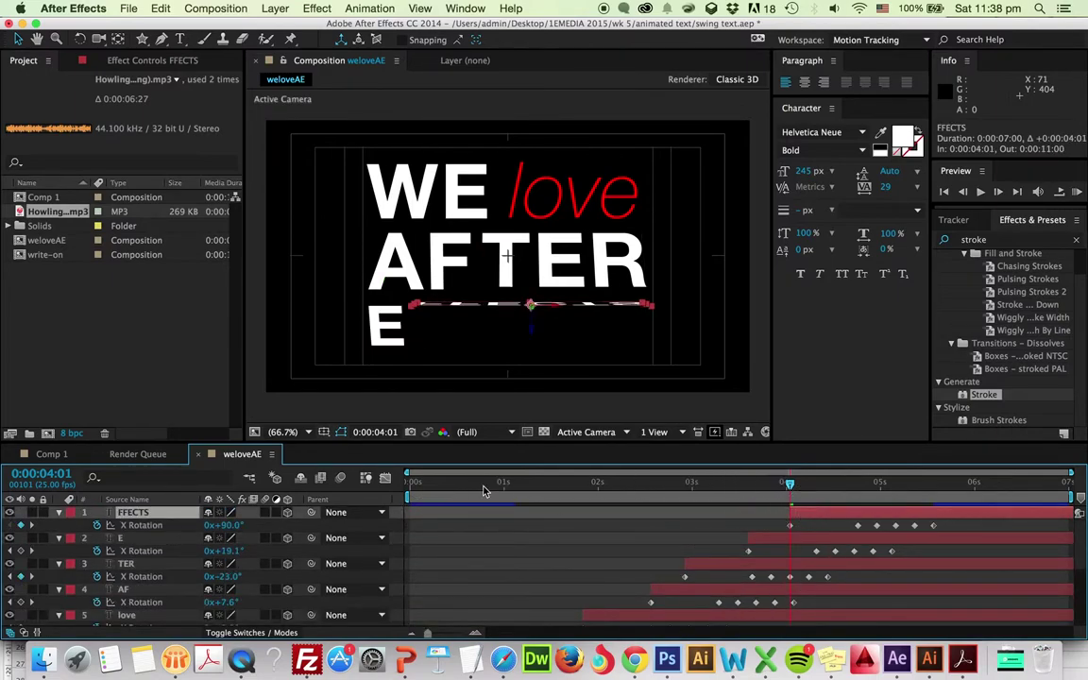
- Preview the beat-synchronised text animation from the first frame to the end, and stop the playback
key(Home)
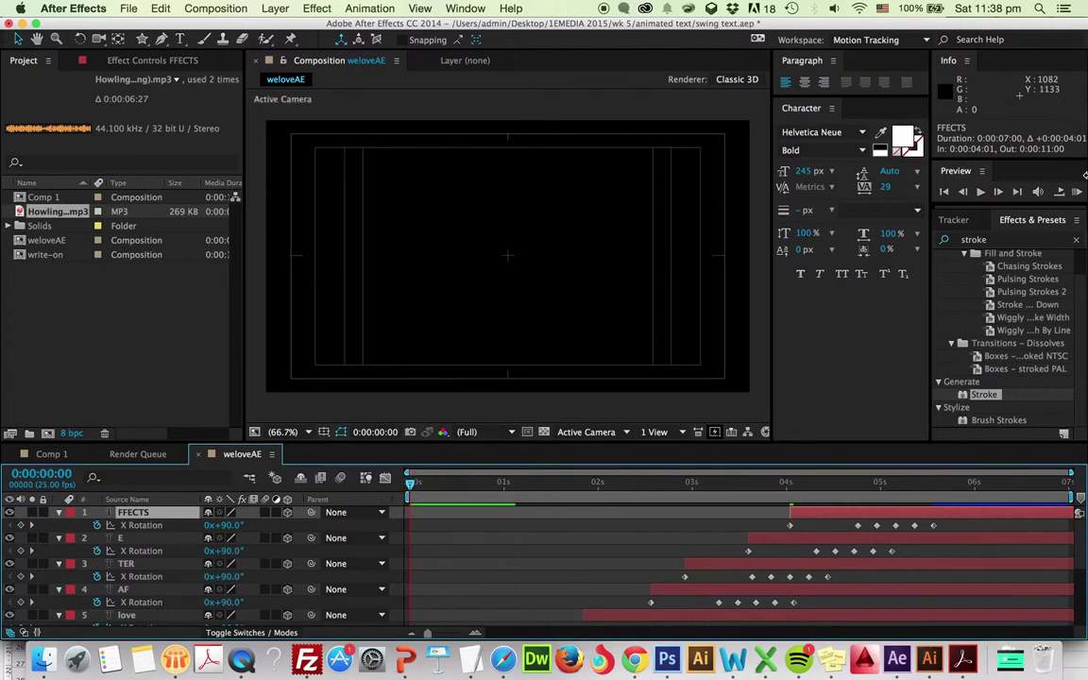
click(1078, 192)
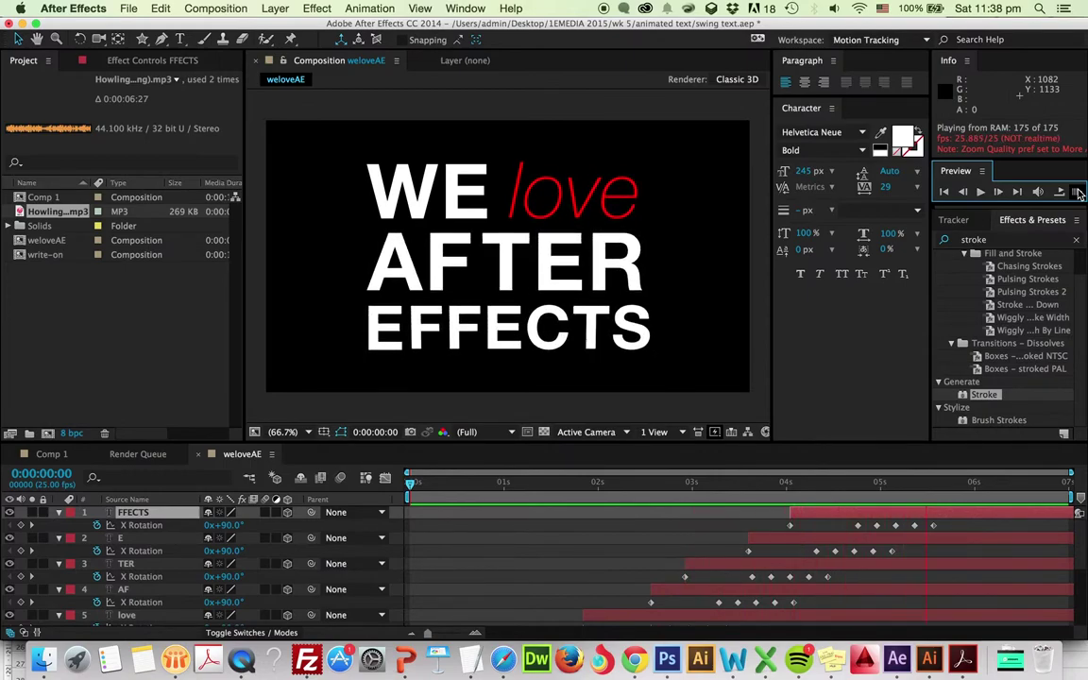
click(1080, 193)
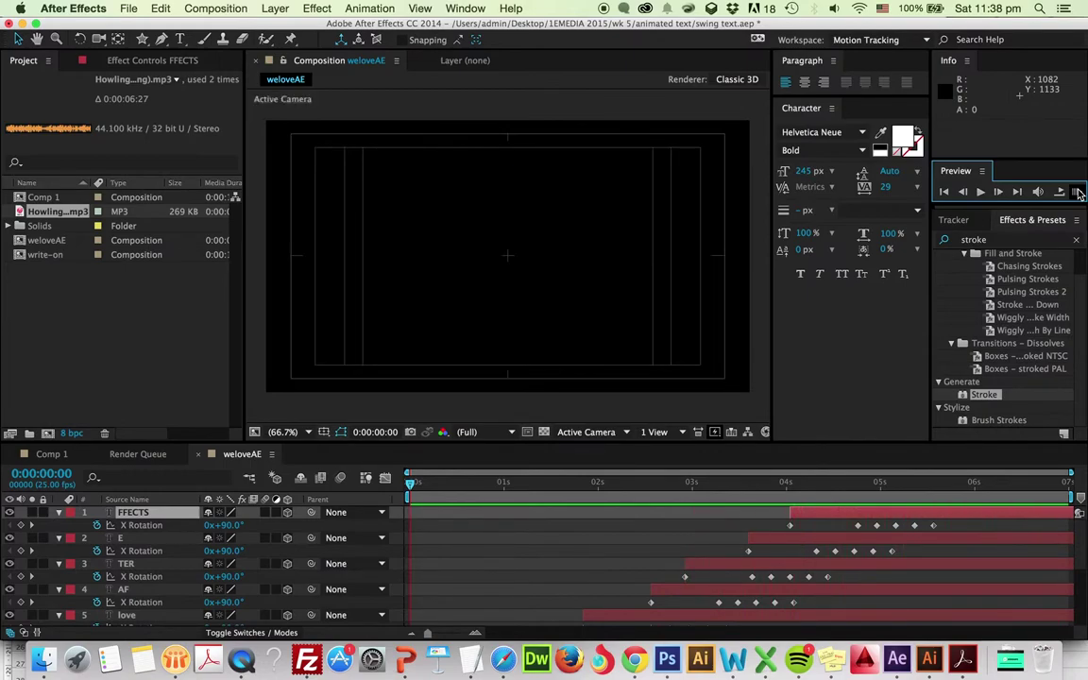
- Replay the animation, then select all six text layers and shift them earlier together so FFECTS starts at 0:00:03:22
click(1075, 193)
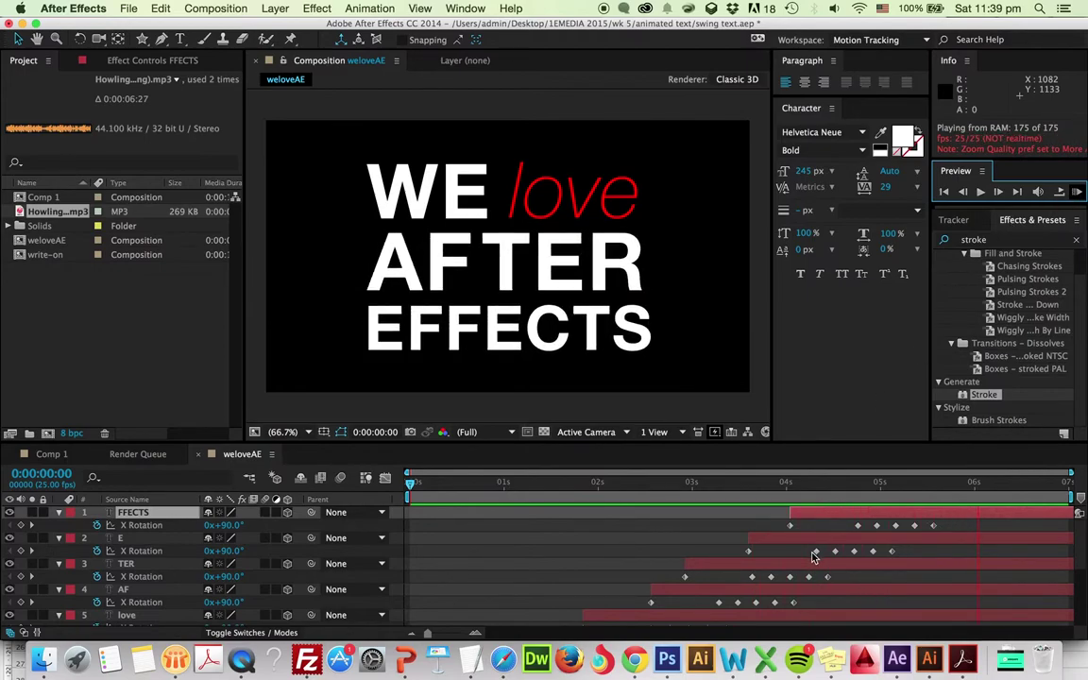
scroll(756, 567, down, 3)
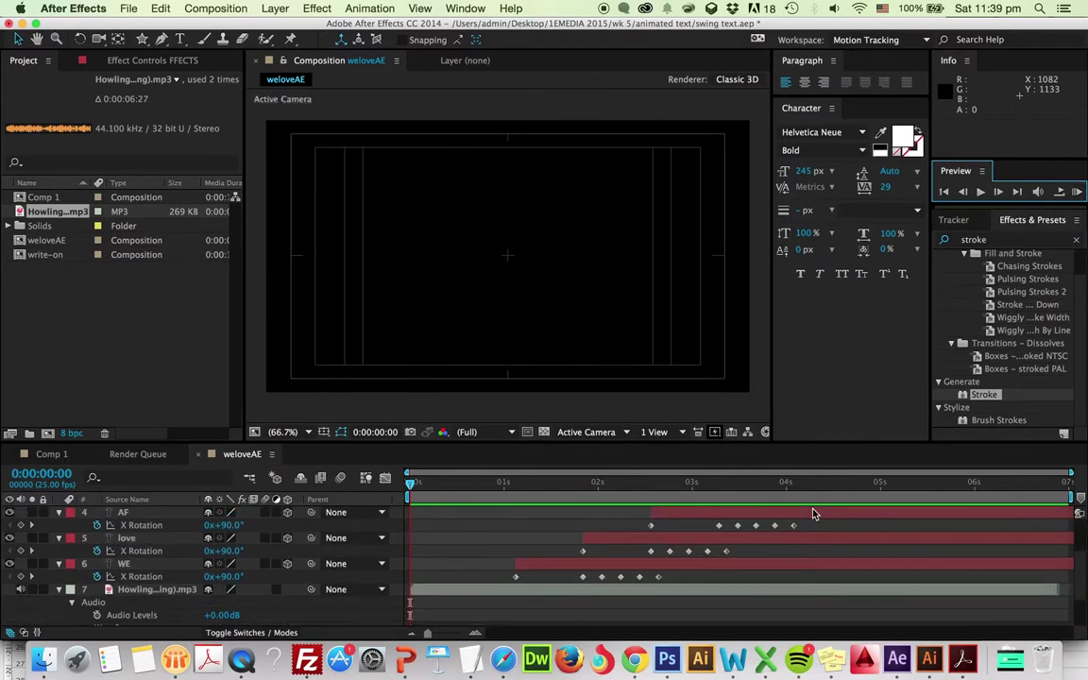
click(654, 566)
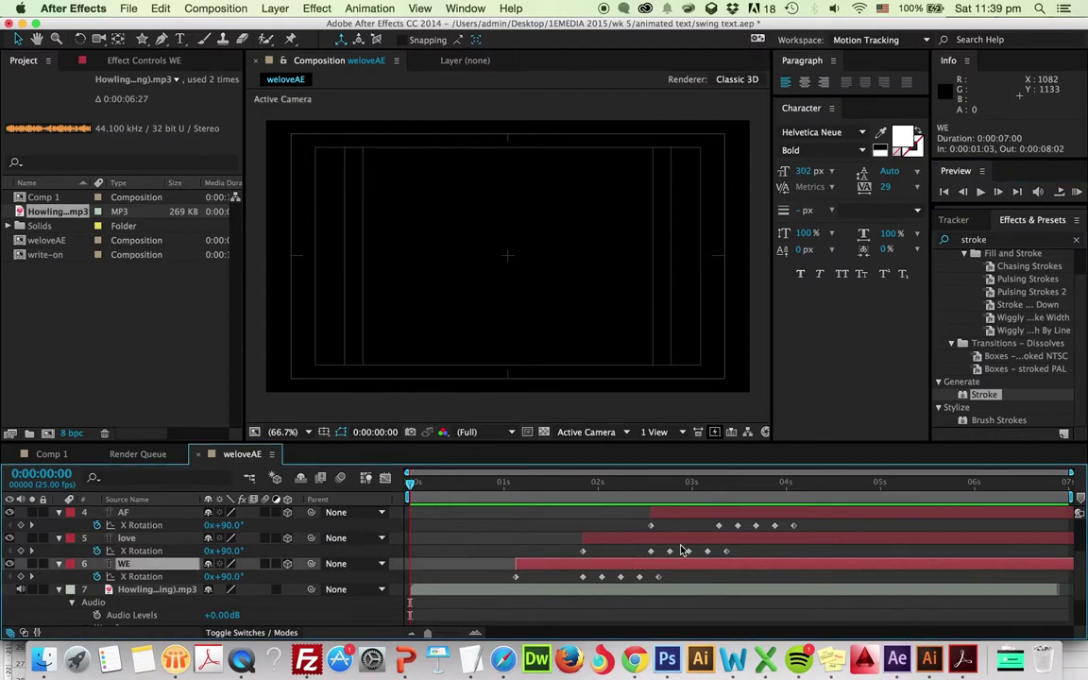
shift+click(688, 546)
scroll(688, 546, up, 3)
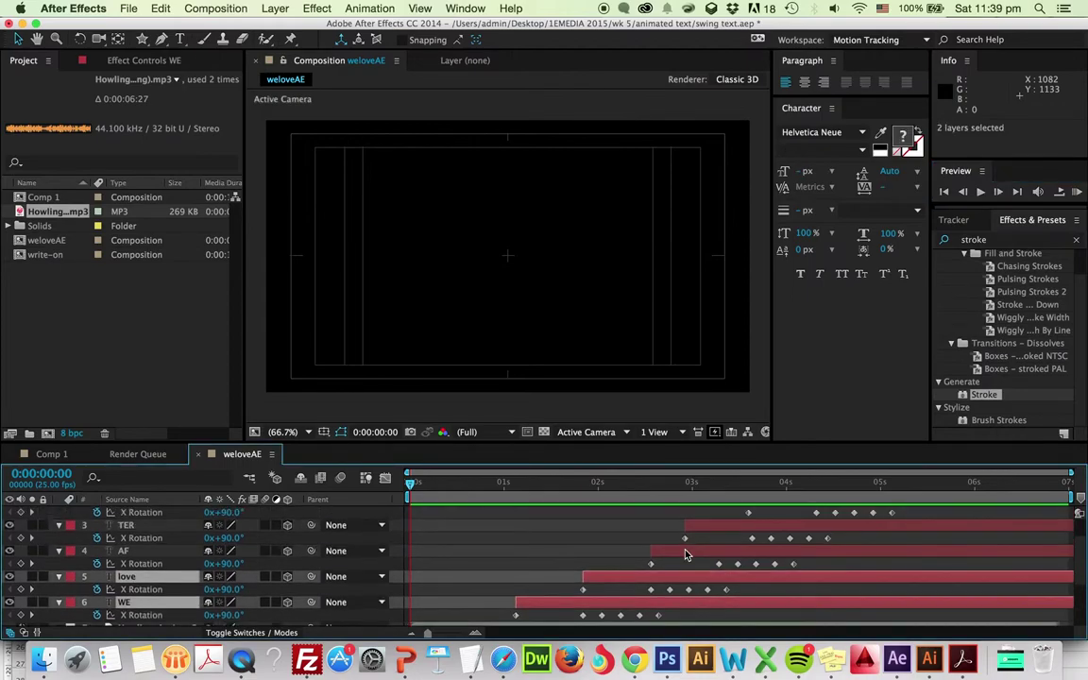
shift+click(685, 553)
scroll(685, 556, up, 2)
shift+click(686, 562)
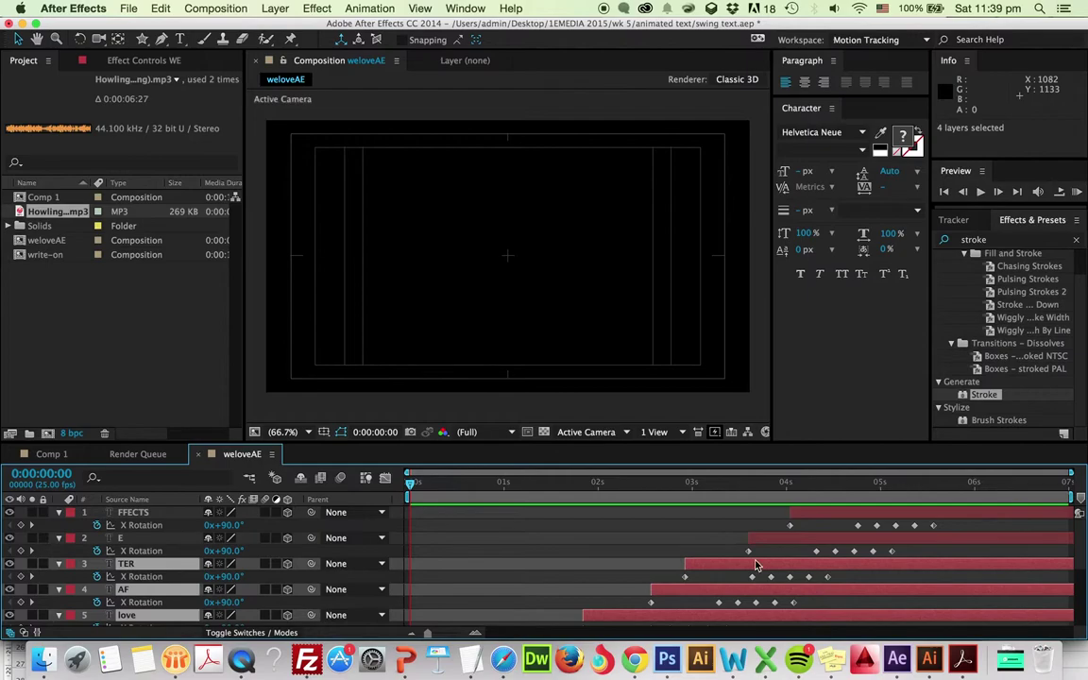
shift+click(781, 543)
shift+click(805, 516)
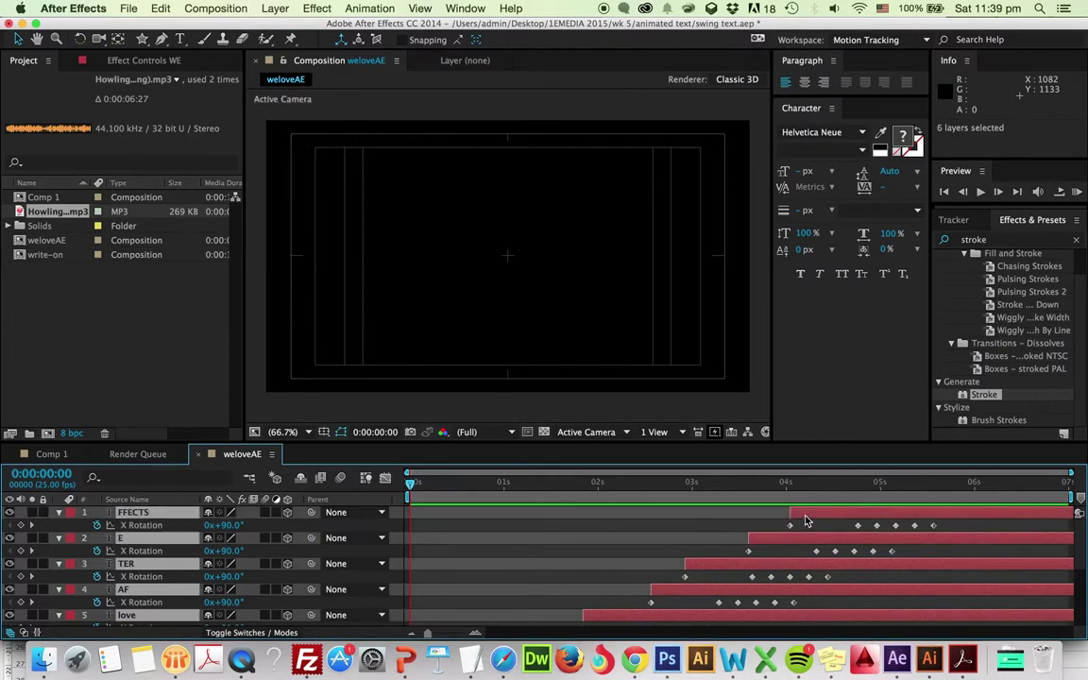
drag(805, 519, 794, 523)
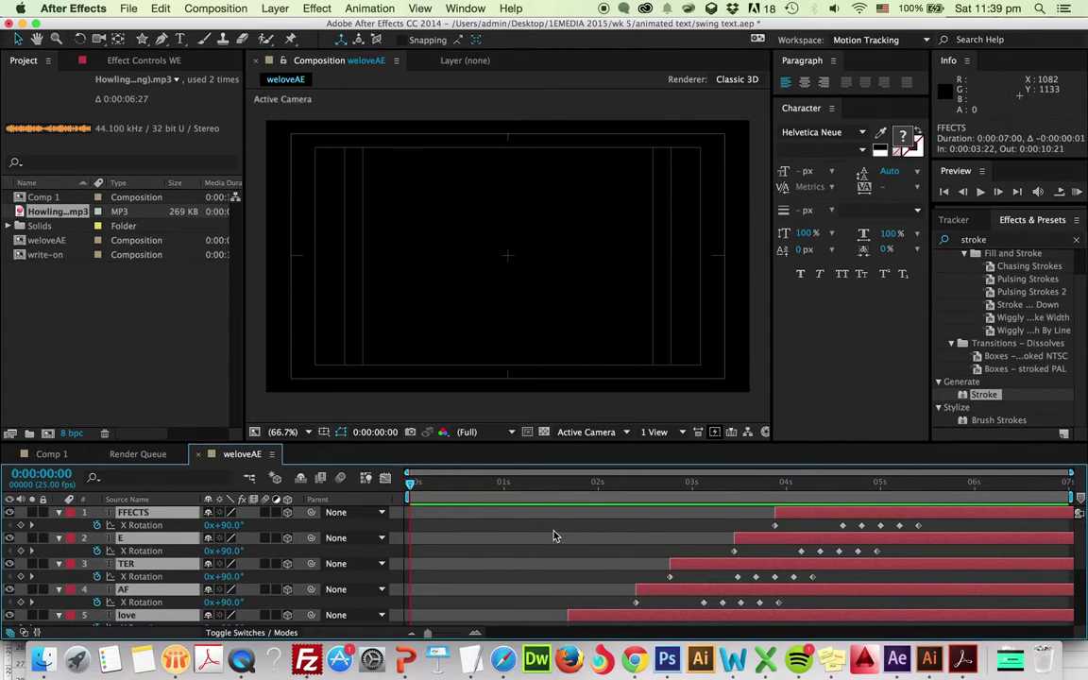
- Preview the new timing and shift all six text layers earlier together so FFECTS starts at 0:00:03:20
click(1080, 191)
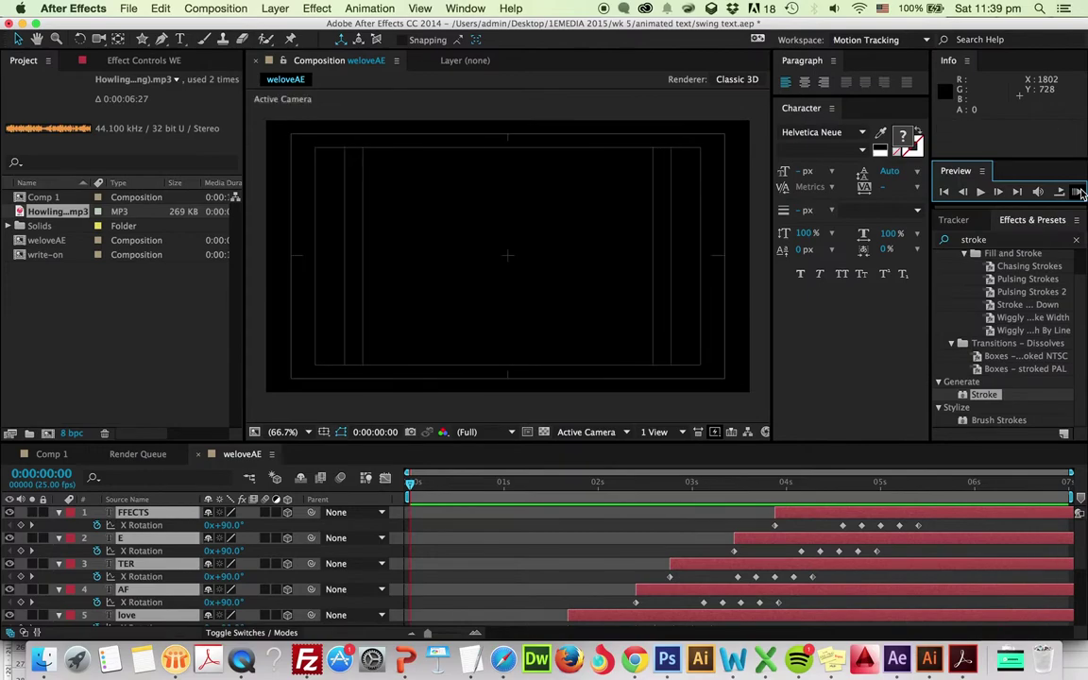
click(1080, 192)
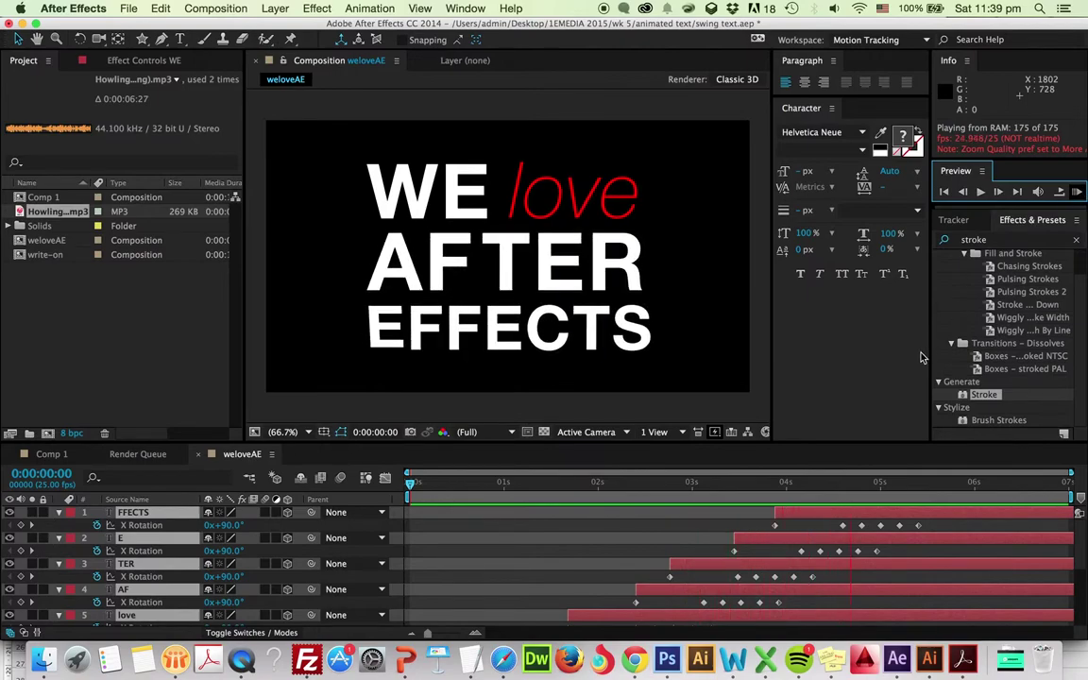
click(791, 516)
drag(793, 517, 784, 517)
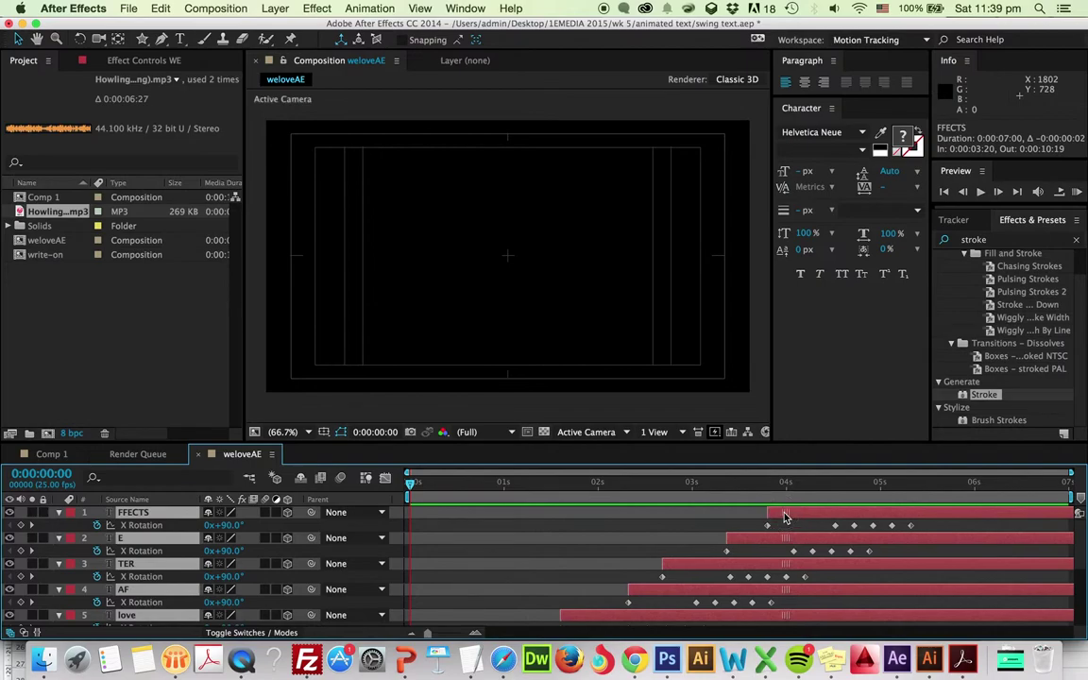
- Preview the retimed text animation with the music, stop the playback and save the project
click(1077, 192)
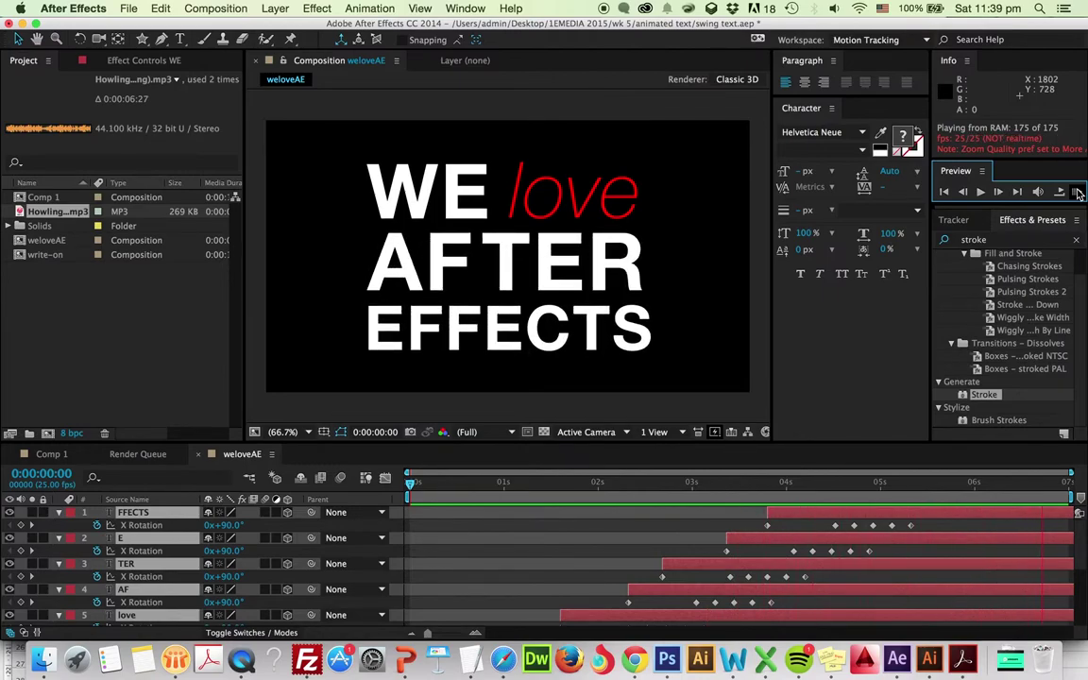
click(1080, 193)
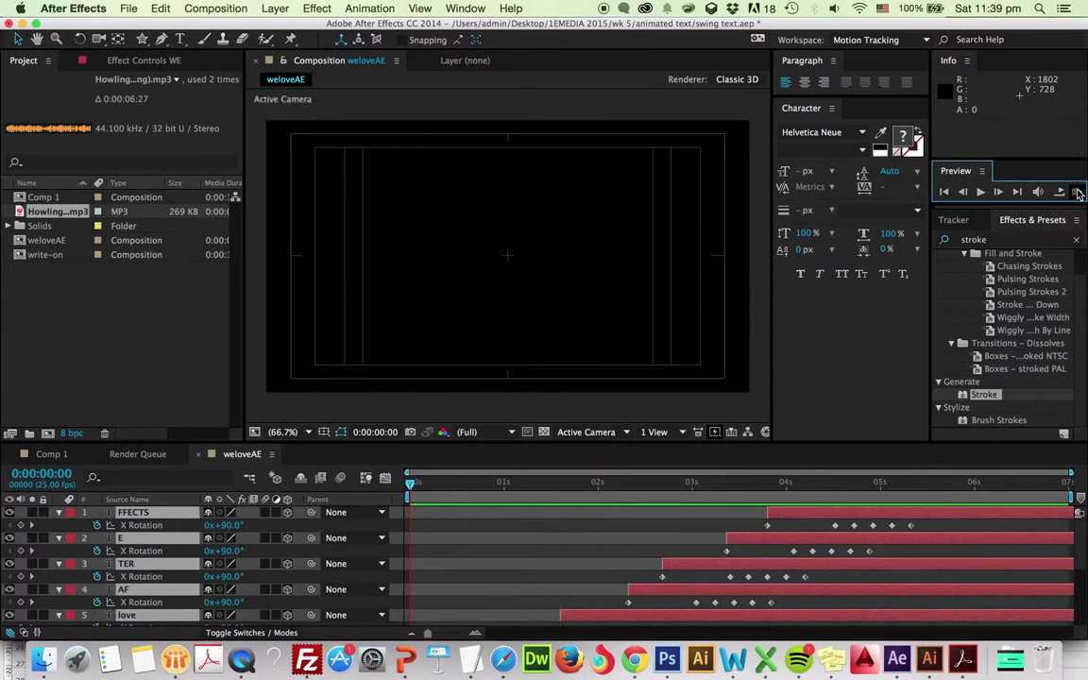
click(128, 9)
click(149, 126)
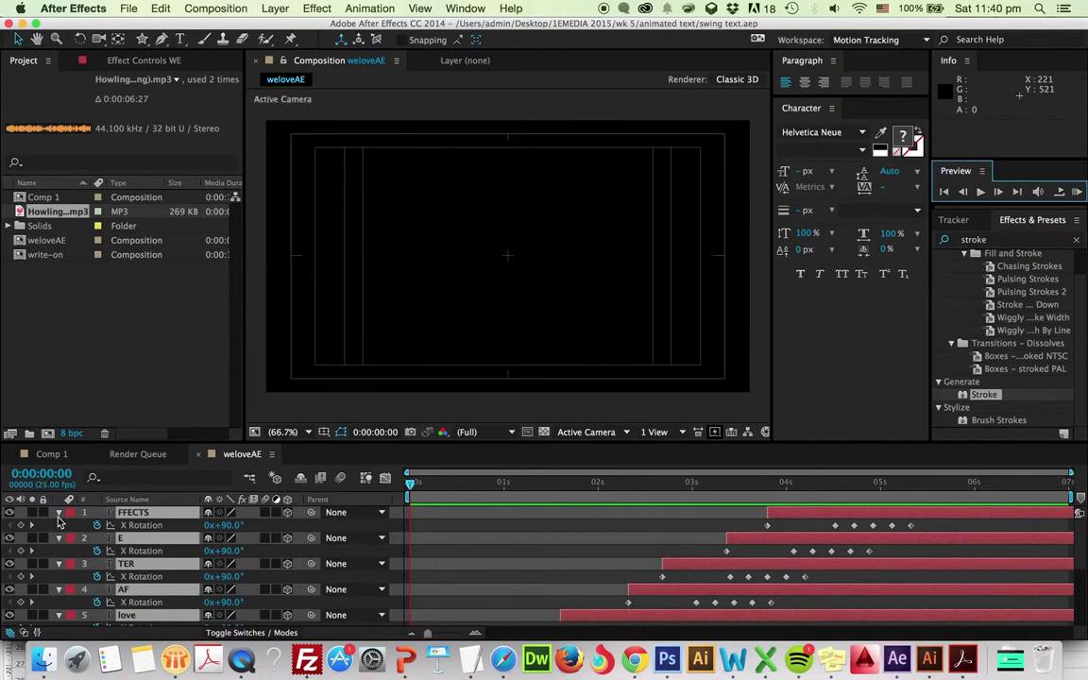
- Deselect the layers and collapse the properties of all six text layers and the audio layer in the timeline
click(54, 471)
click(59, 514)
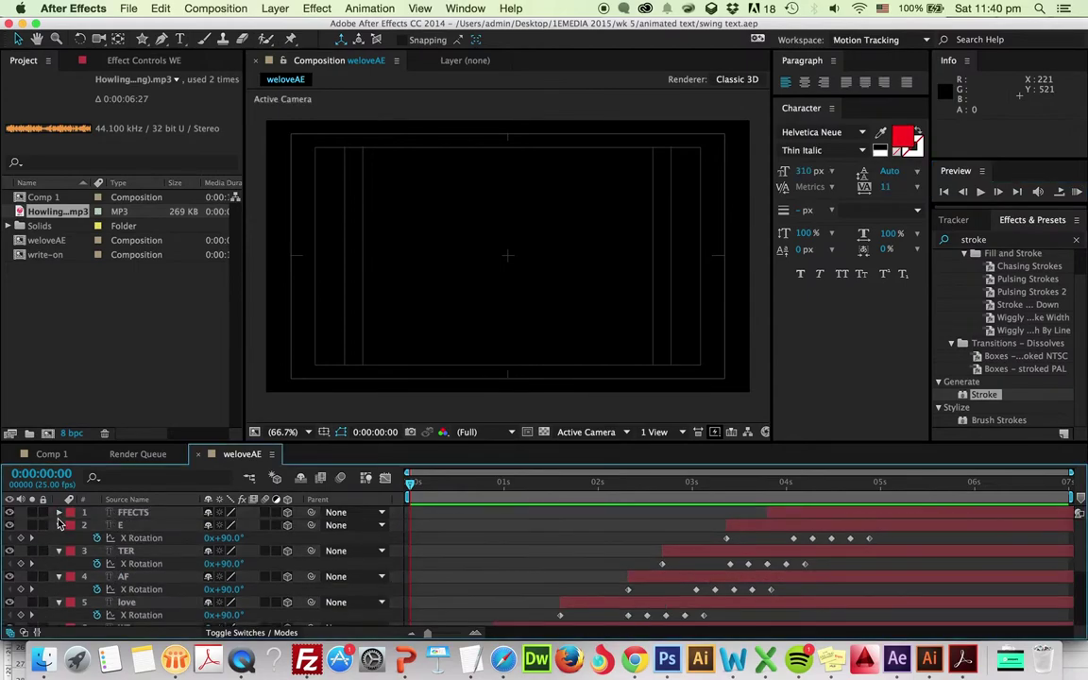
click(59, 526)
click(59, 538)
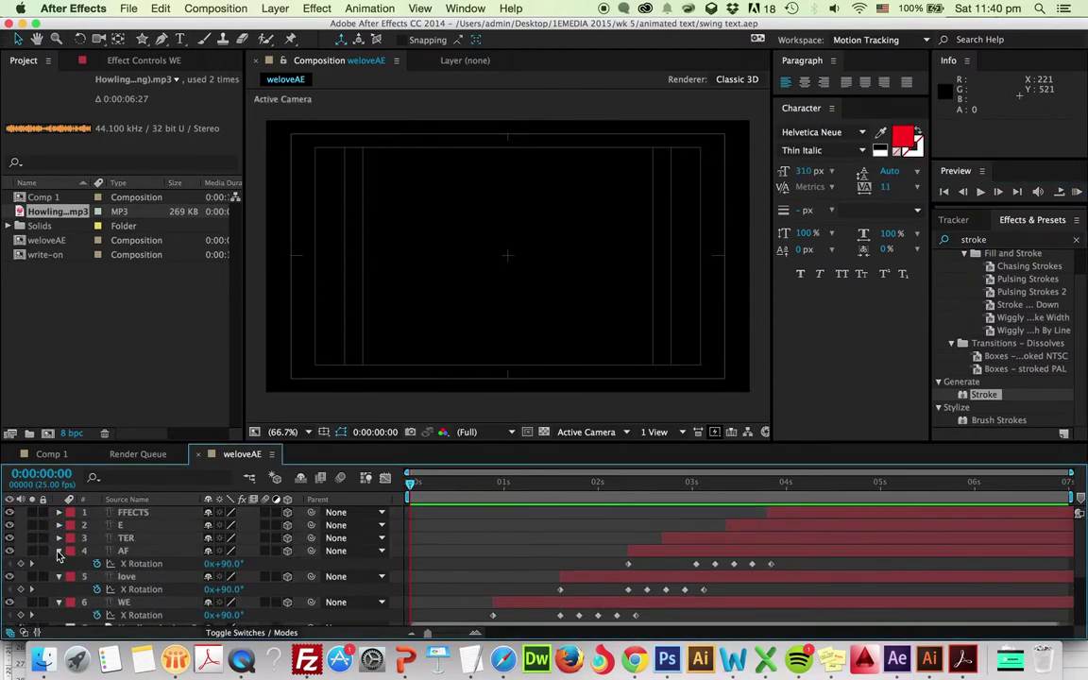
click(59, 550)
click(59, 565)
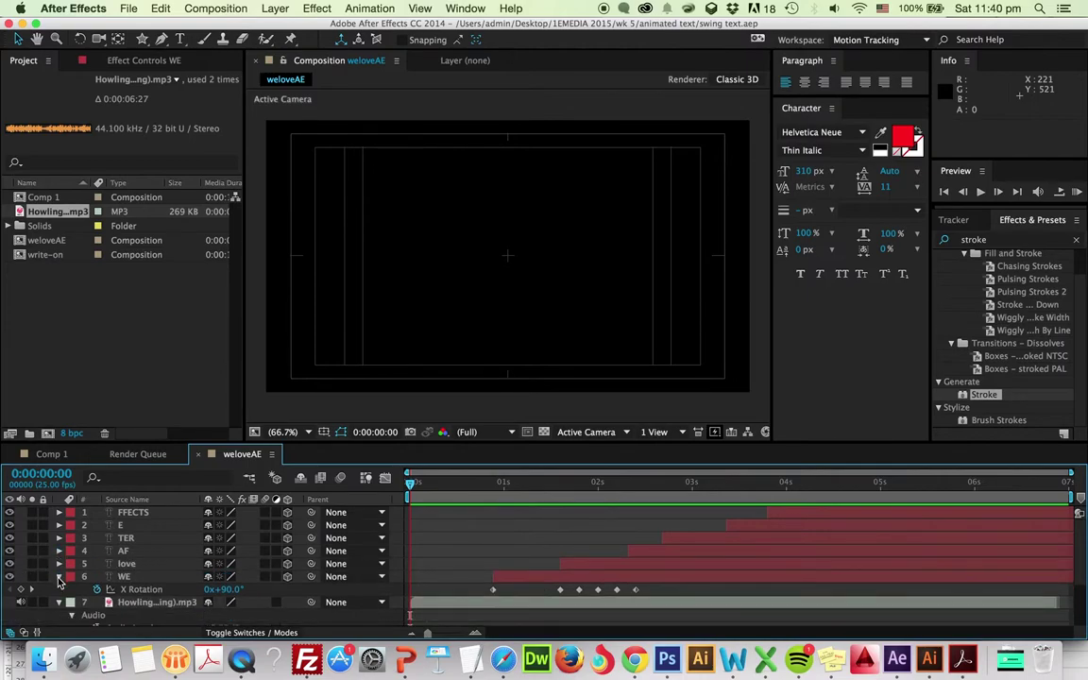
click(59, 576)
click(58, 590)
click(59, 590)
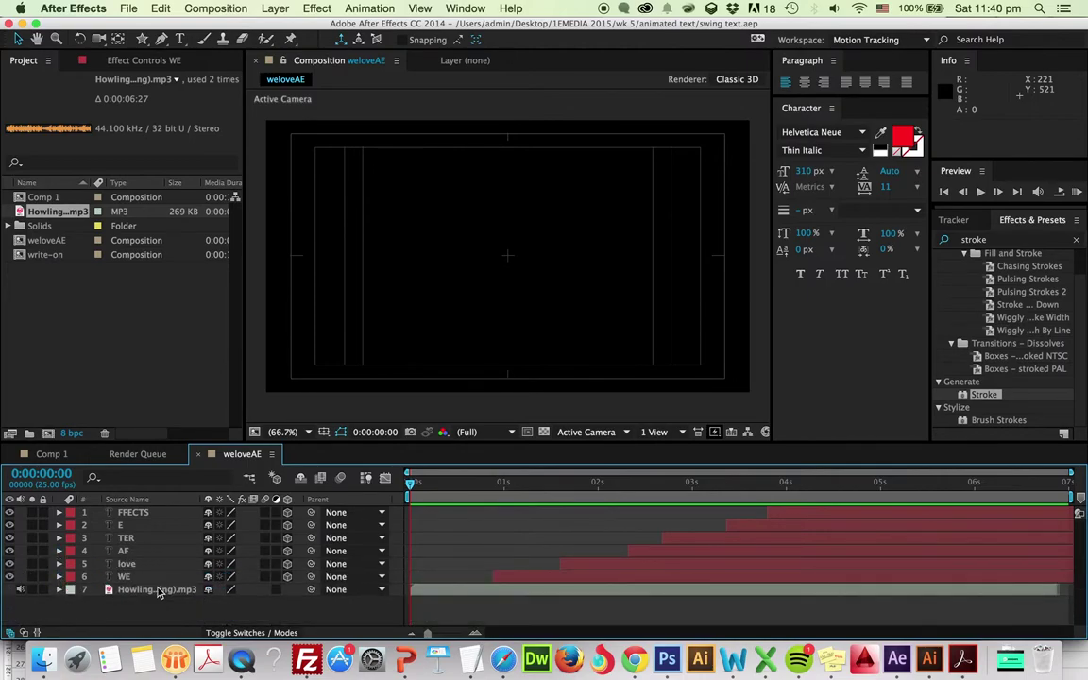